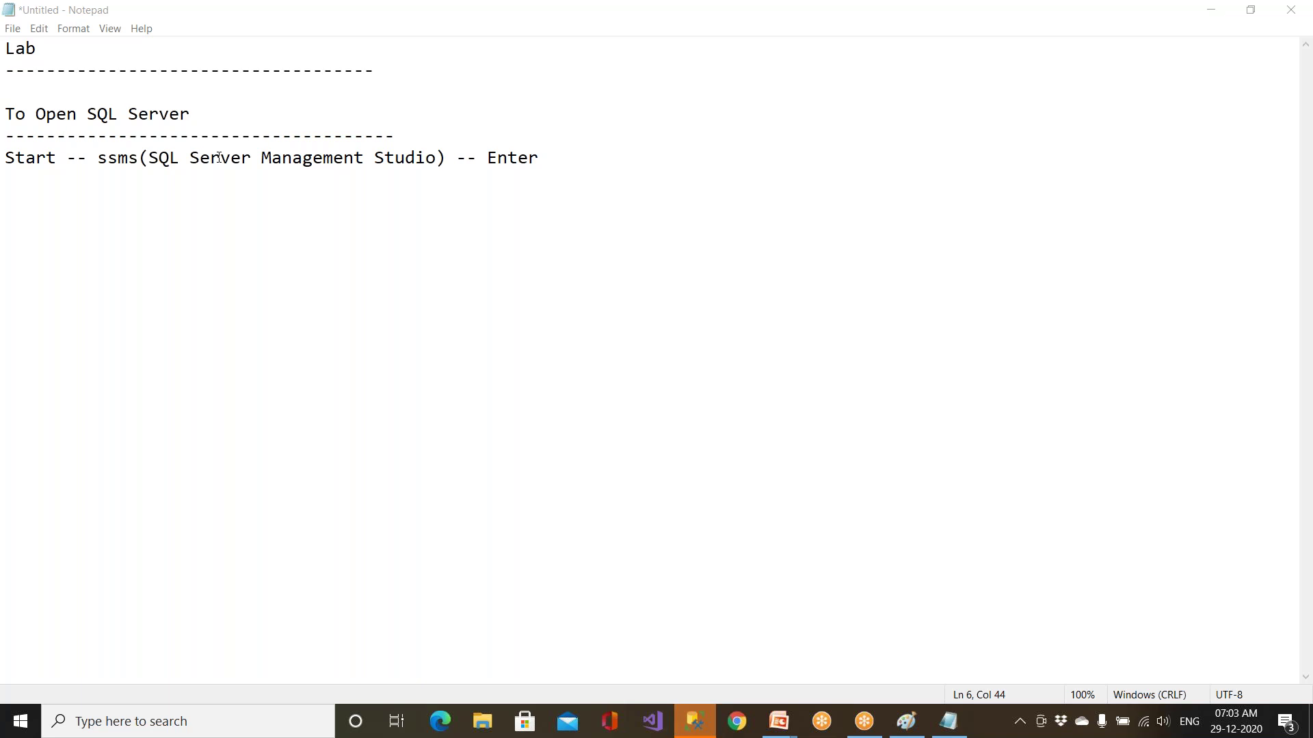
Step: Switch to SQL Server Management Studio to bring up the Connect to Server dialog
{"action": "left_click", "coordinate": [537, 160]}
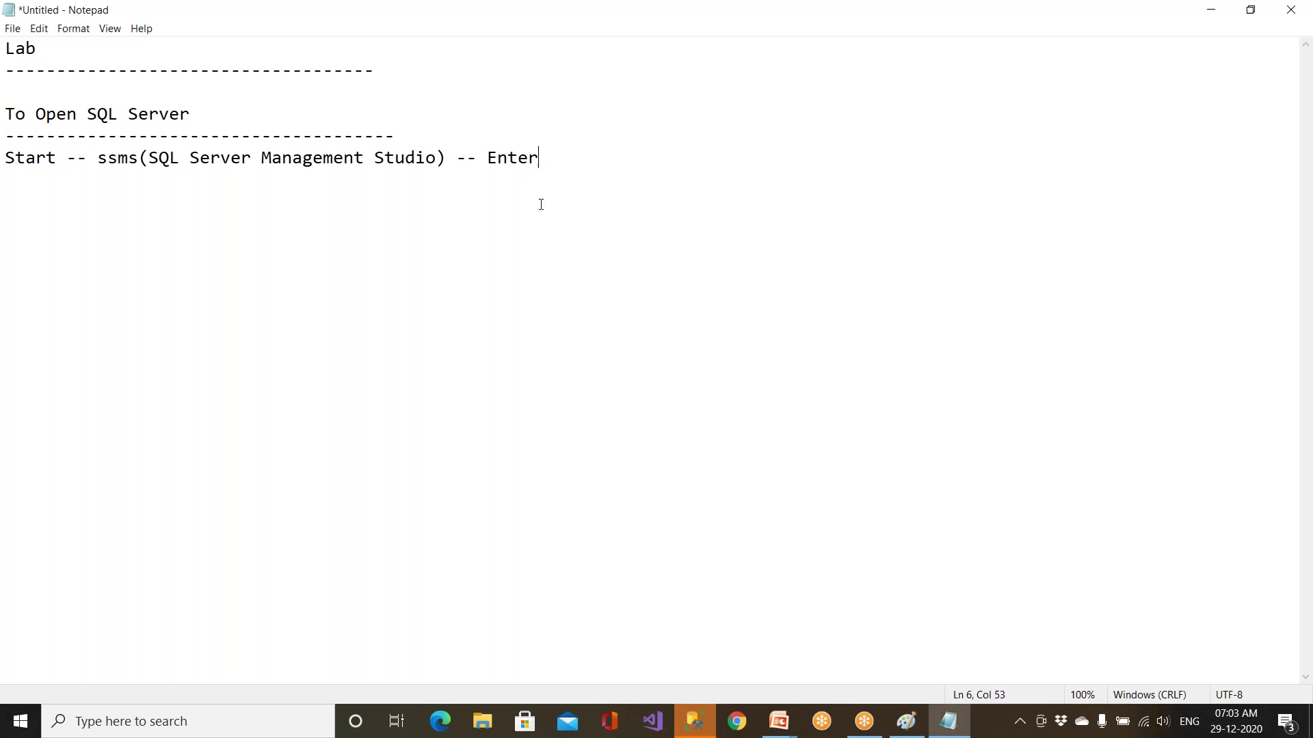
{"action": "left_click", "coordinate": [694, 723]}
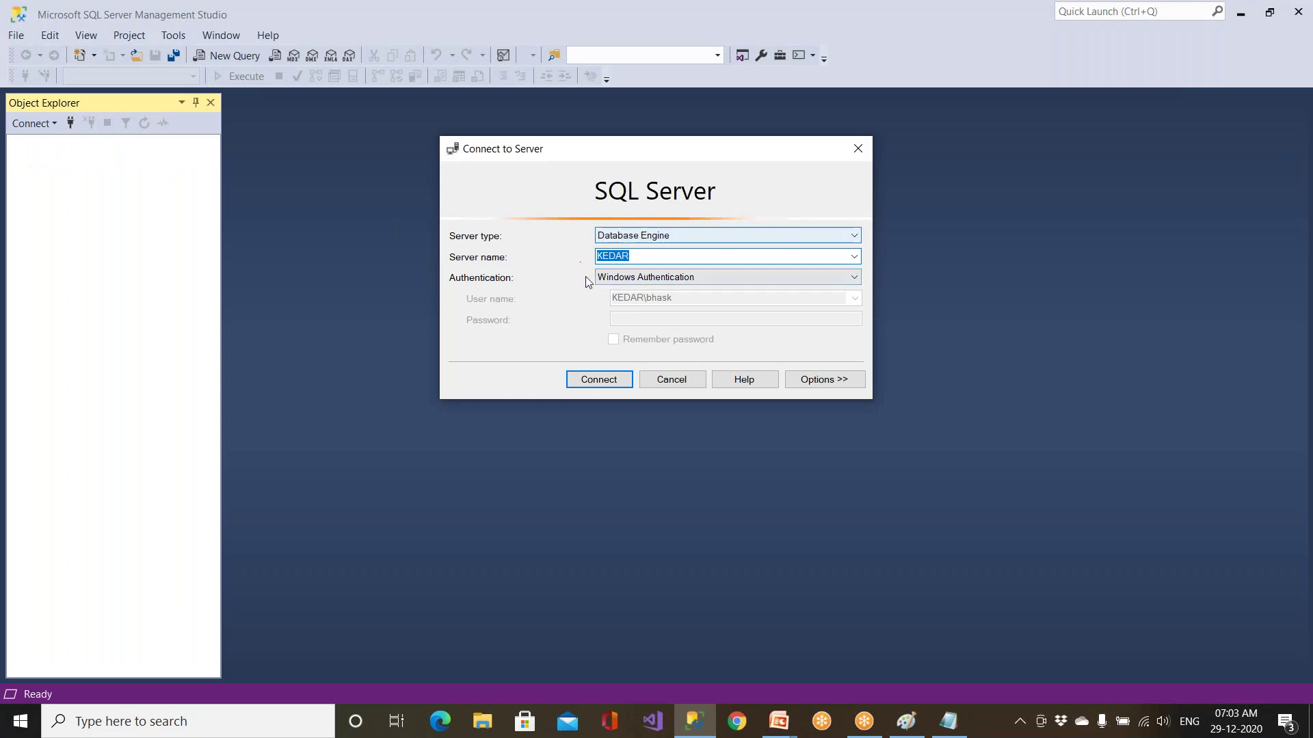
Step: Switch to File Explorer and check the used and free space in the properties of the Windows 10 (C:) drive
{"action": "left_click", "coordinate": [488, 726]}
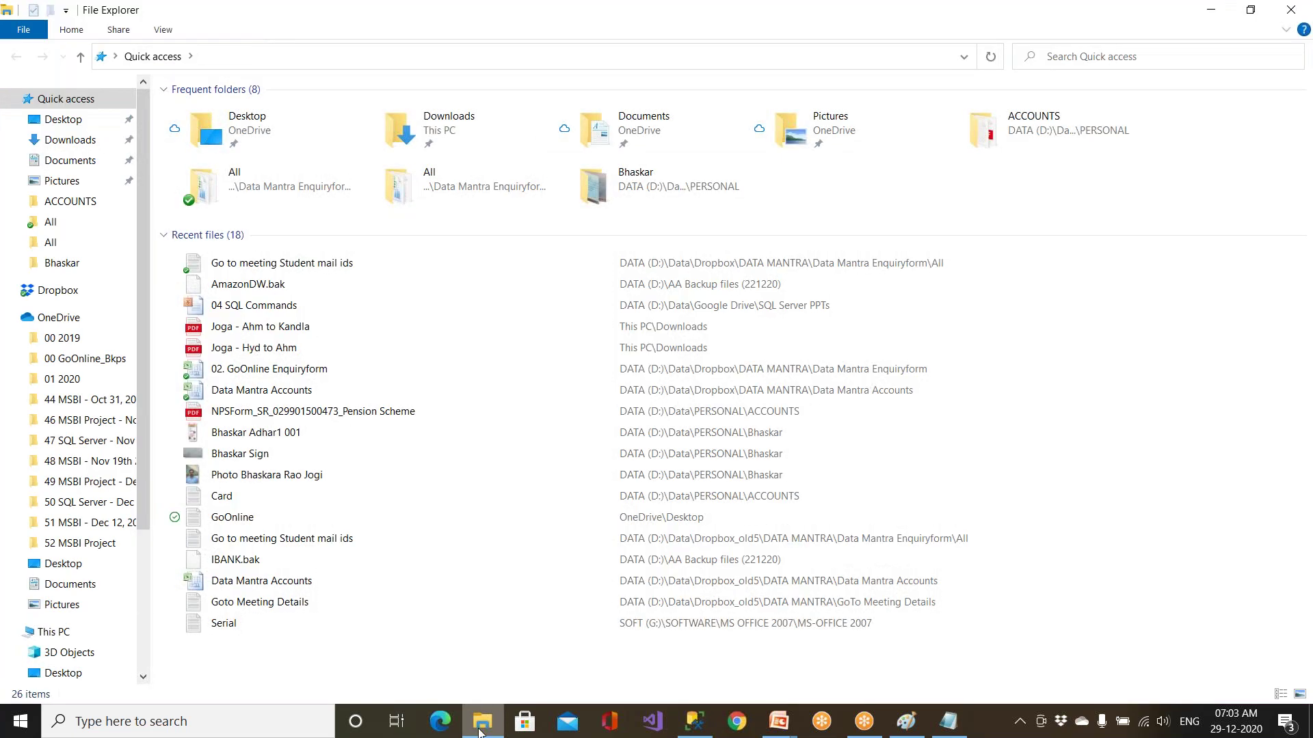
{"action": "scroll", "coordinate": [70, 488], "scroll_direction": "down", "scroll_amount": 3}
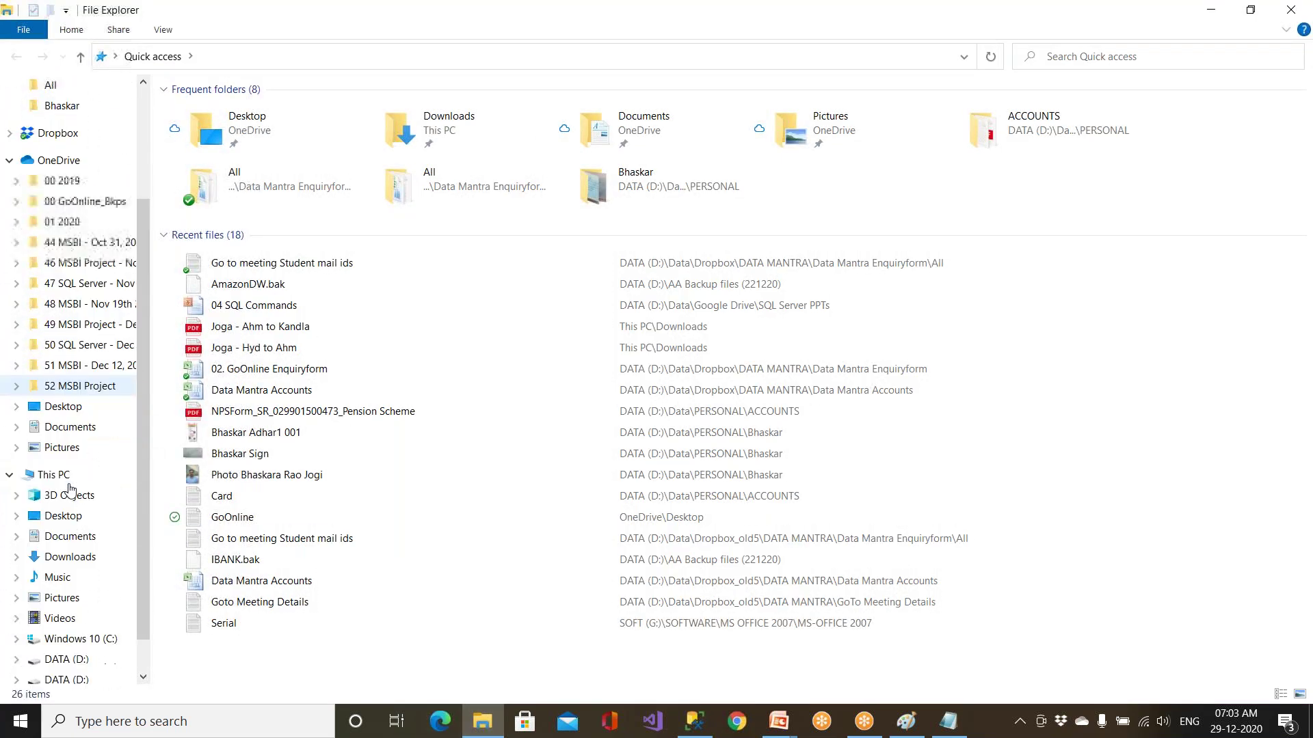
{"action": "left_click", "coordinate": [82, 604]}
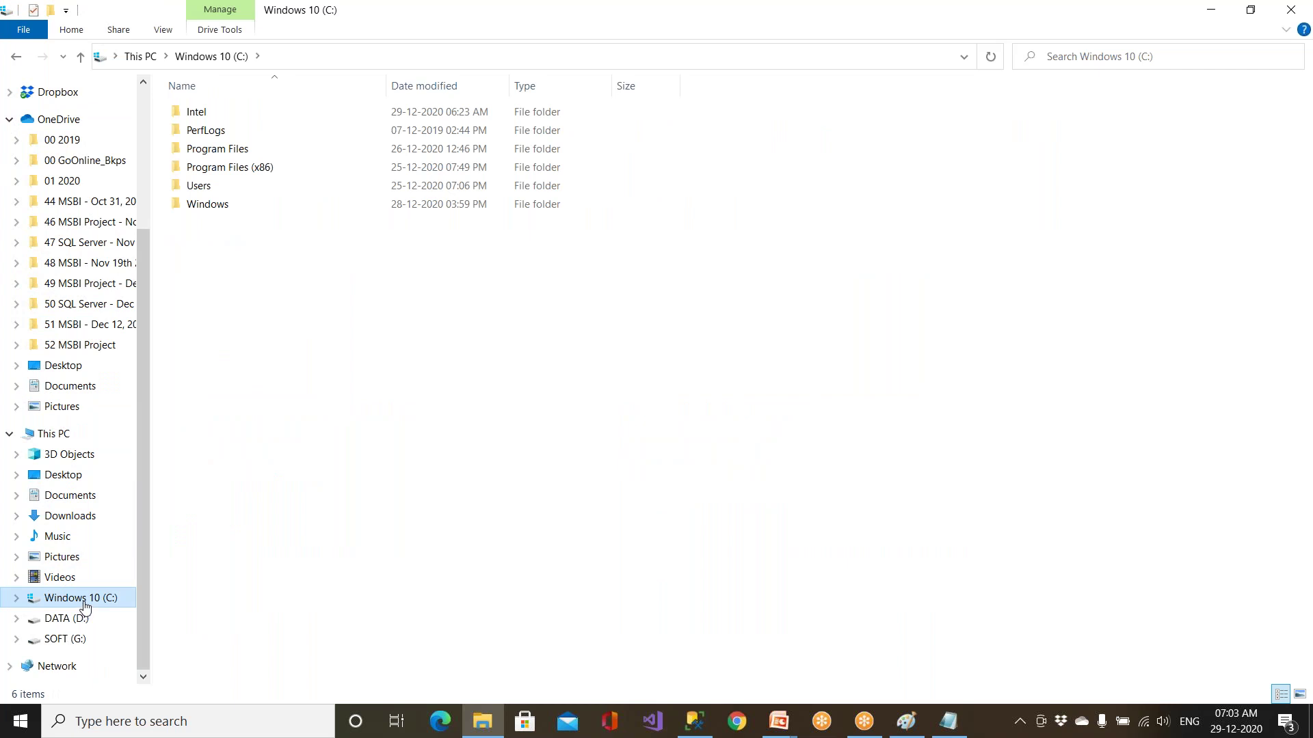
{"action": "right_click", "coordinate": [84, 607]}
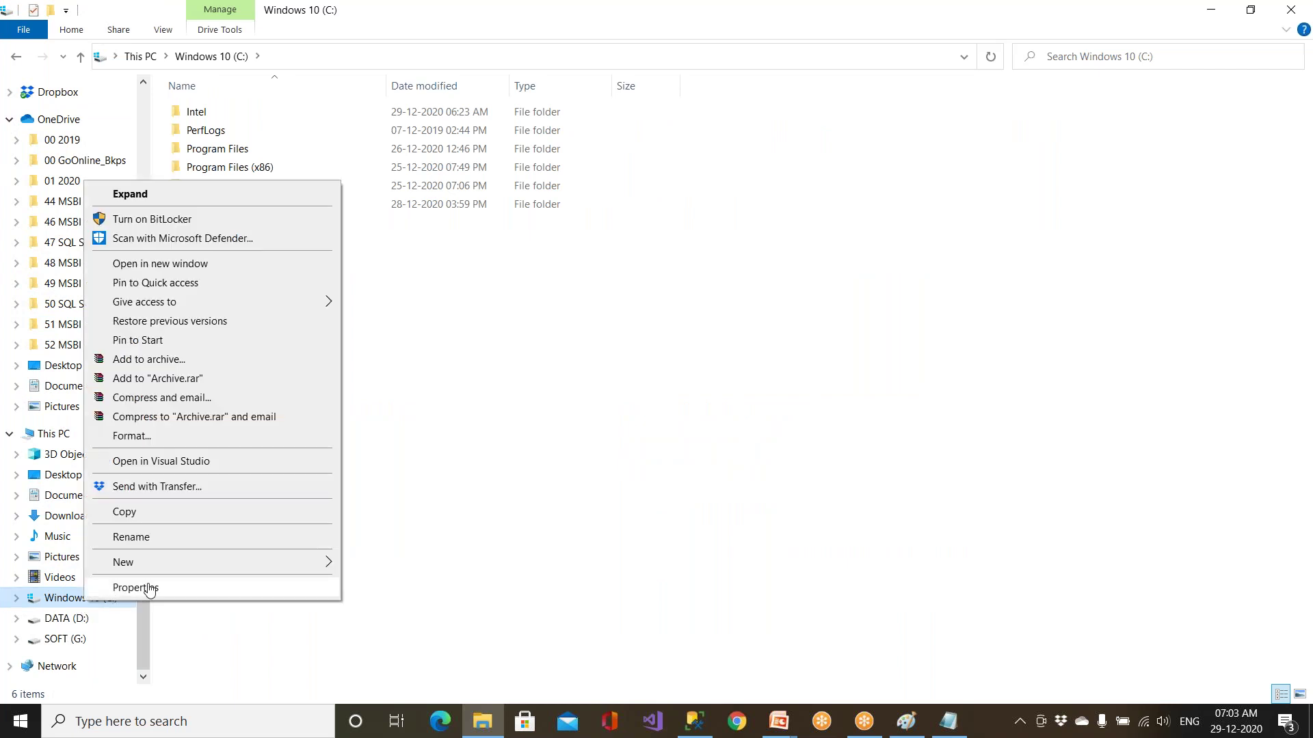
{"action": "left_click", "coordinate": [135, 588]}
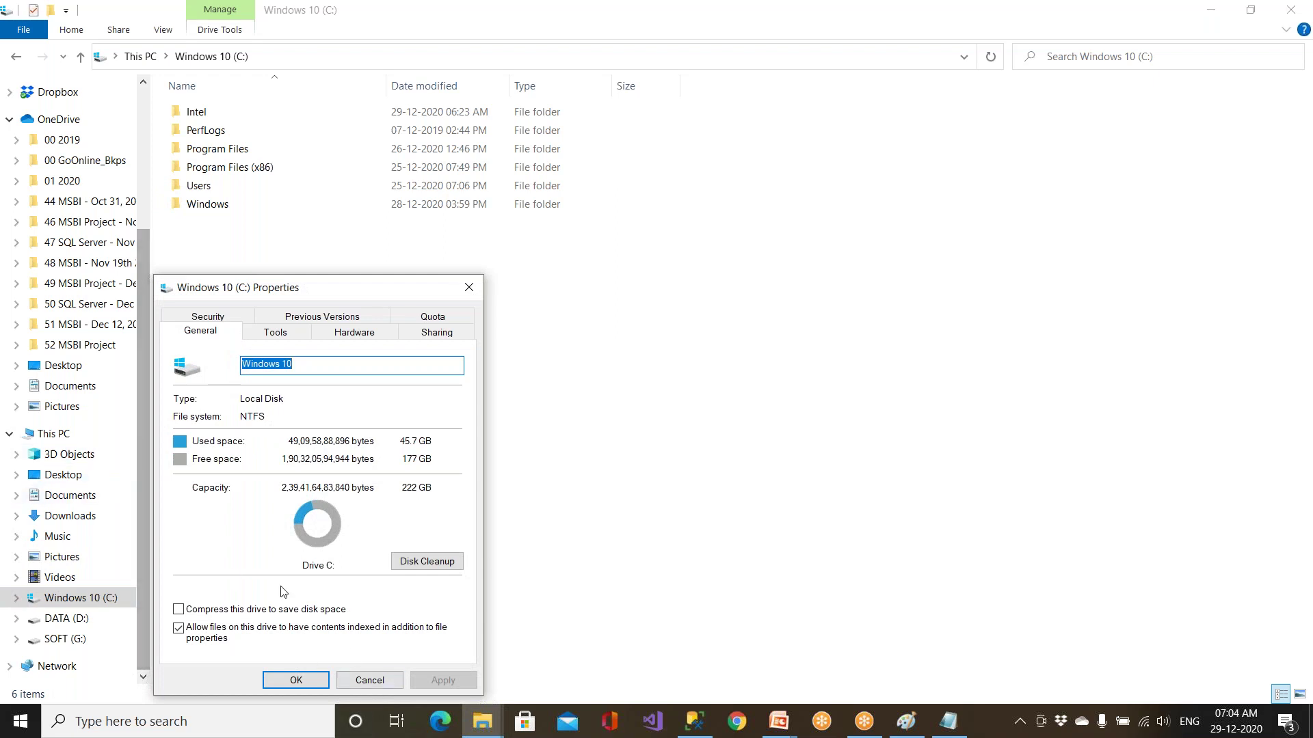
{"action": "left_click", "coordinate": [370, 680]}
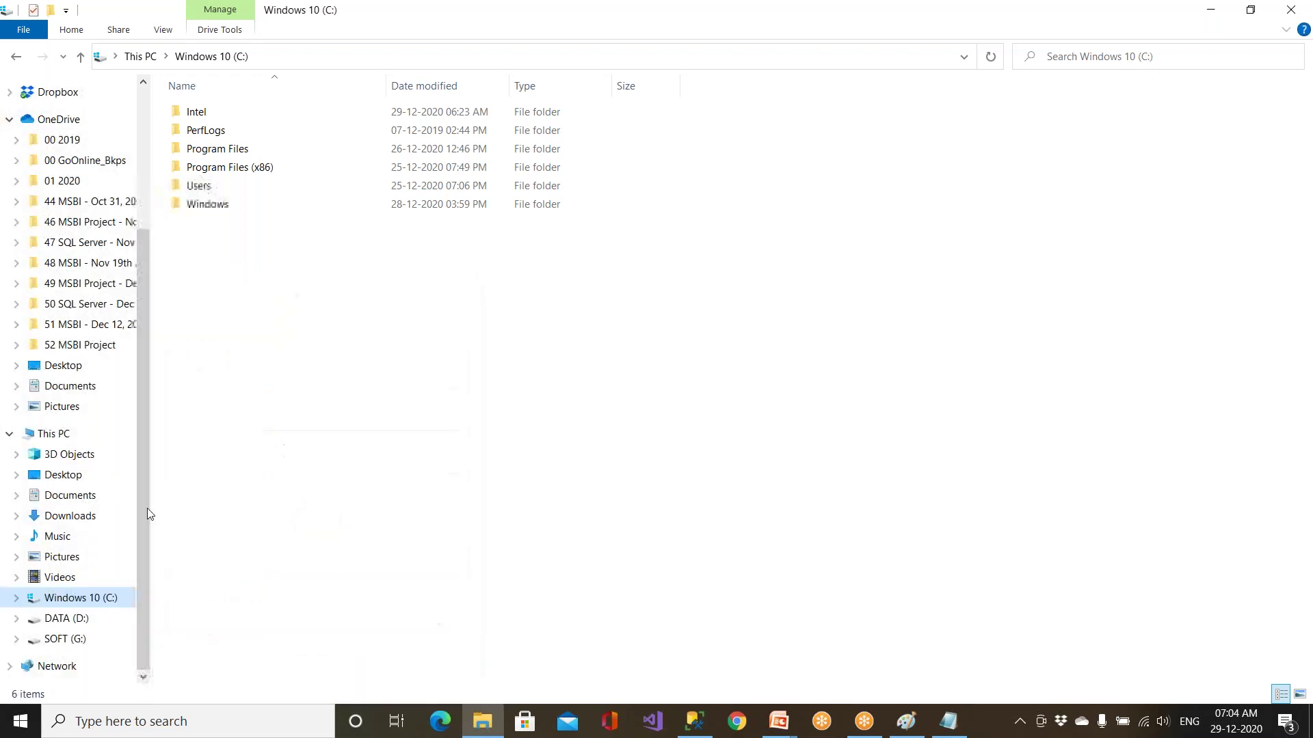
Step: Open the properties of This PC and highlight the device name in the device specifications
{"action": "left_click", "coordinate": [39, 438]}
{"action": "right_click", "coordinate": [41, 435]}
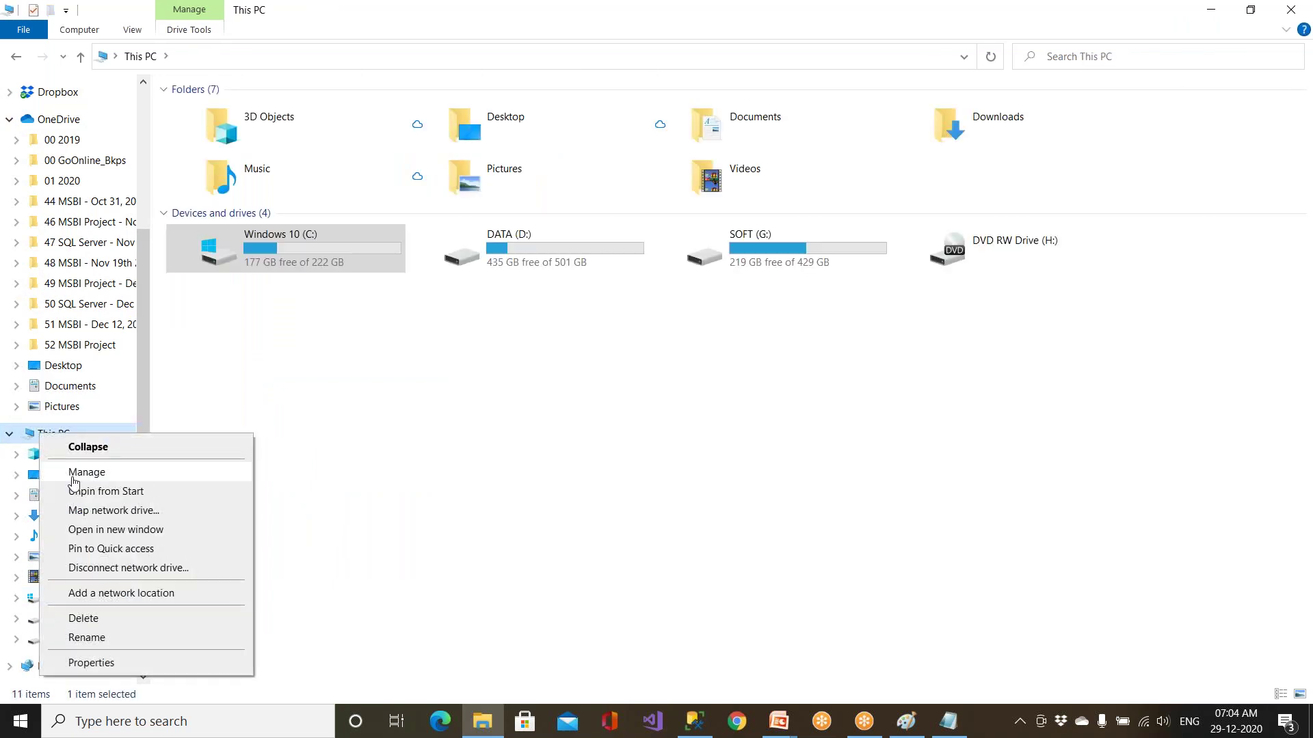
{"action": "left_click", "coordinate": [88, 662]}
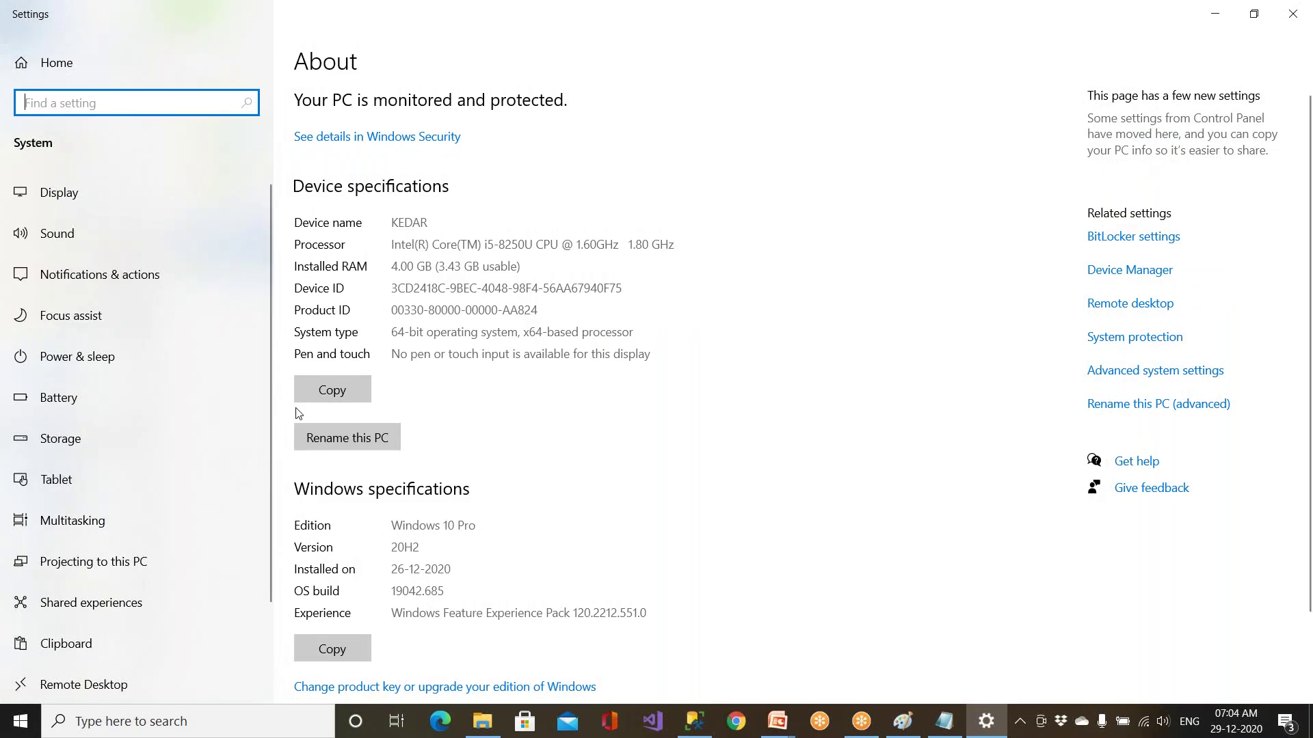
{"action": "scroll", "coordinate": [298, 413], "scroll_direction": "down", "scroll_amount": 3}
{"action": "scroll", "coordinate": [298, 413], "scroll_direction": "up", "scroll_amount": 3}
{"action": "double_click", "coordinate": [410, 223]}
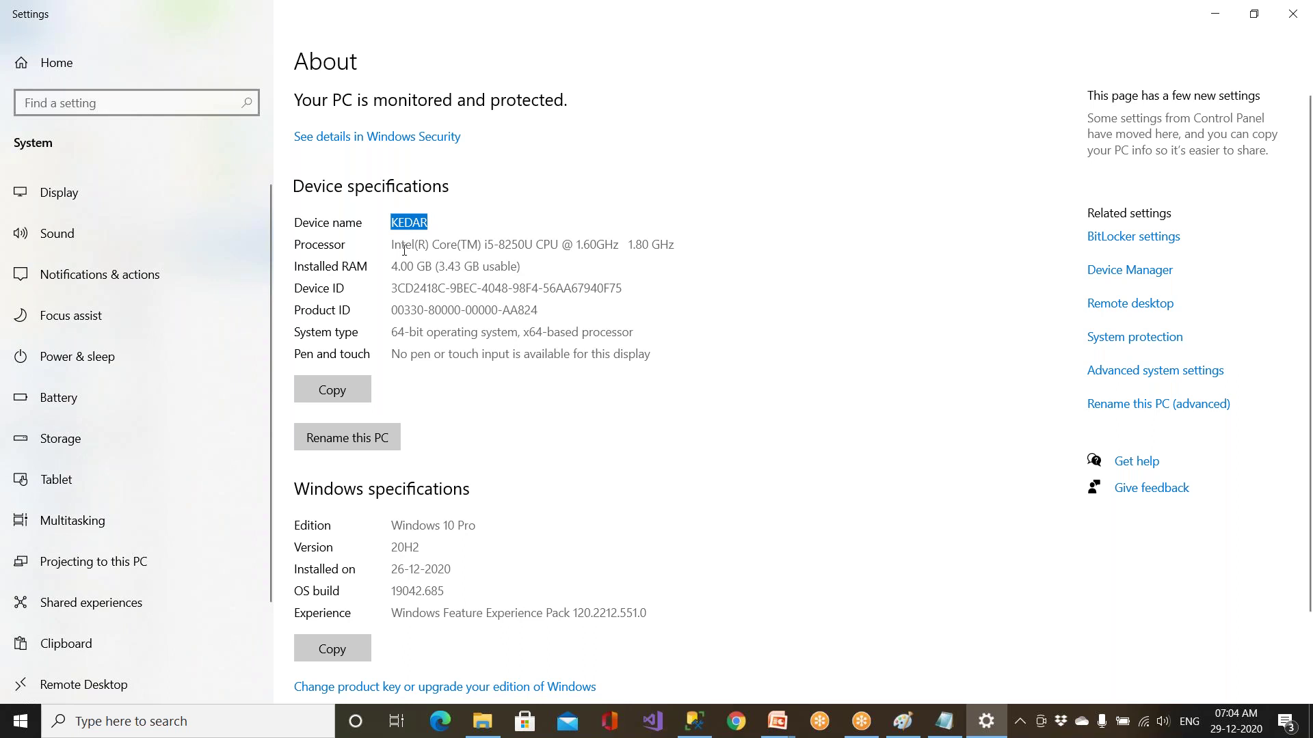
Step: Examine the processor, installed RAM and system type of the PC, and close the Settings and File Explorer windows
{"action": "left_click_drag", "start_coordinate": [402, 245], "coordinate": [662, 246]}
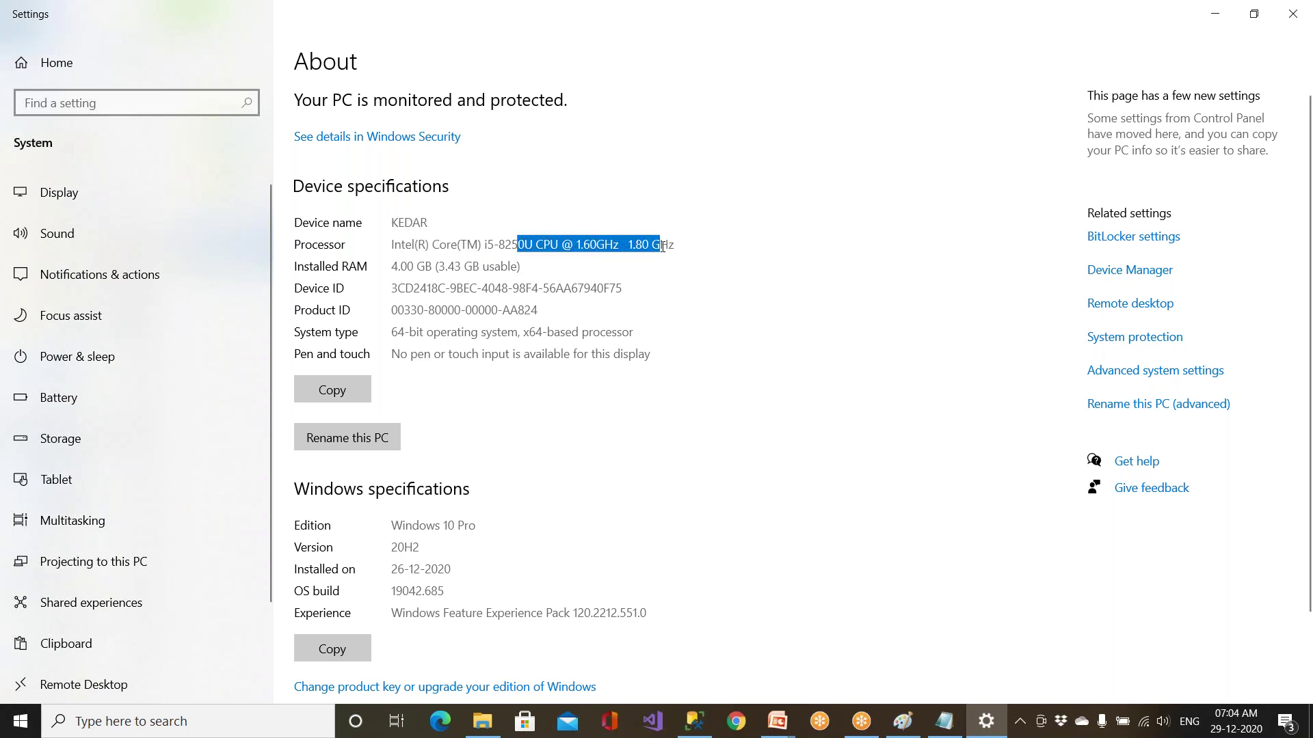
{"action": "left_click_drag", "start_coordinate": [397, 266], "coordinate": [527, 270]}
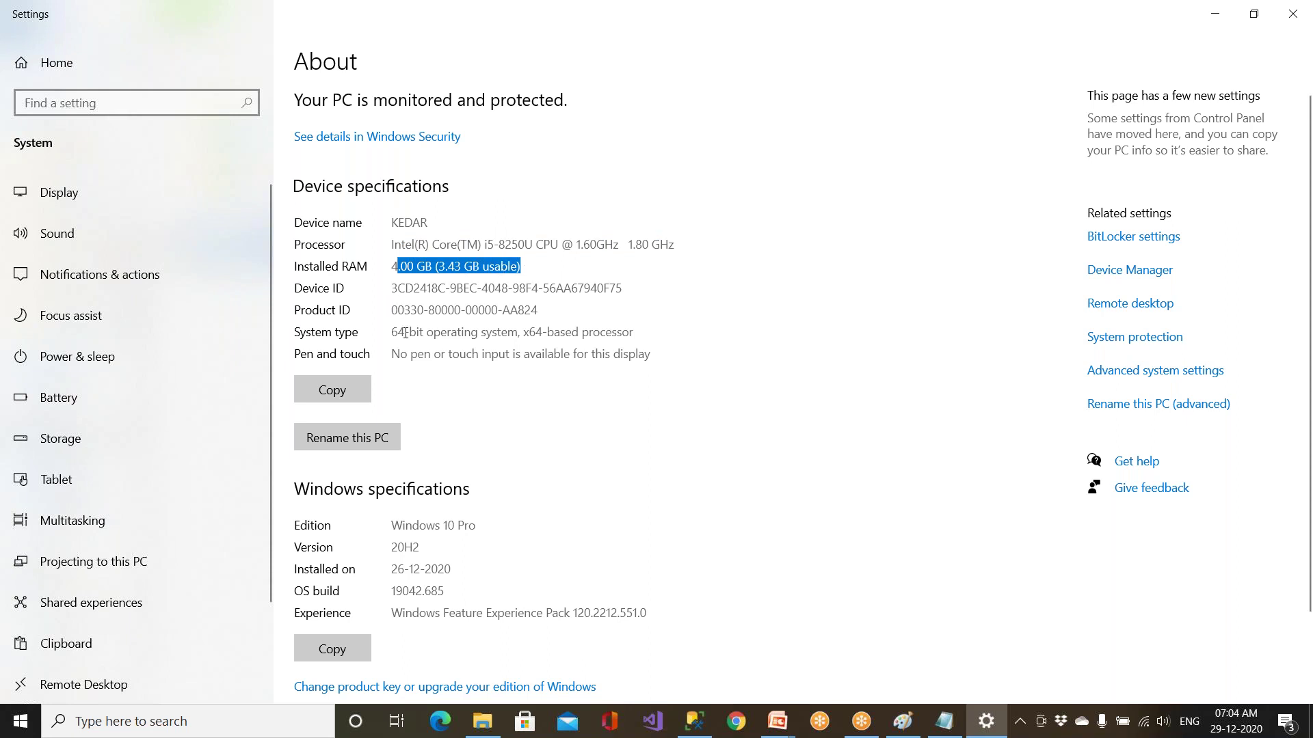
{"action": "left_click_drag", "start_coordinate": [391, 334], "coordinate": [634, 333]}
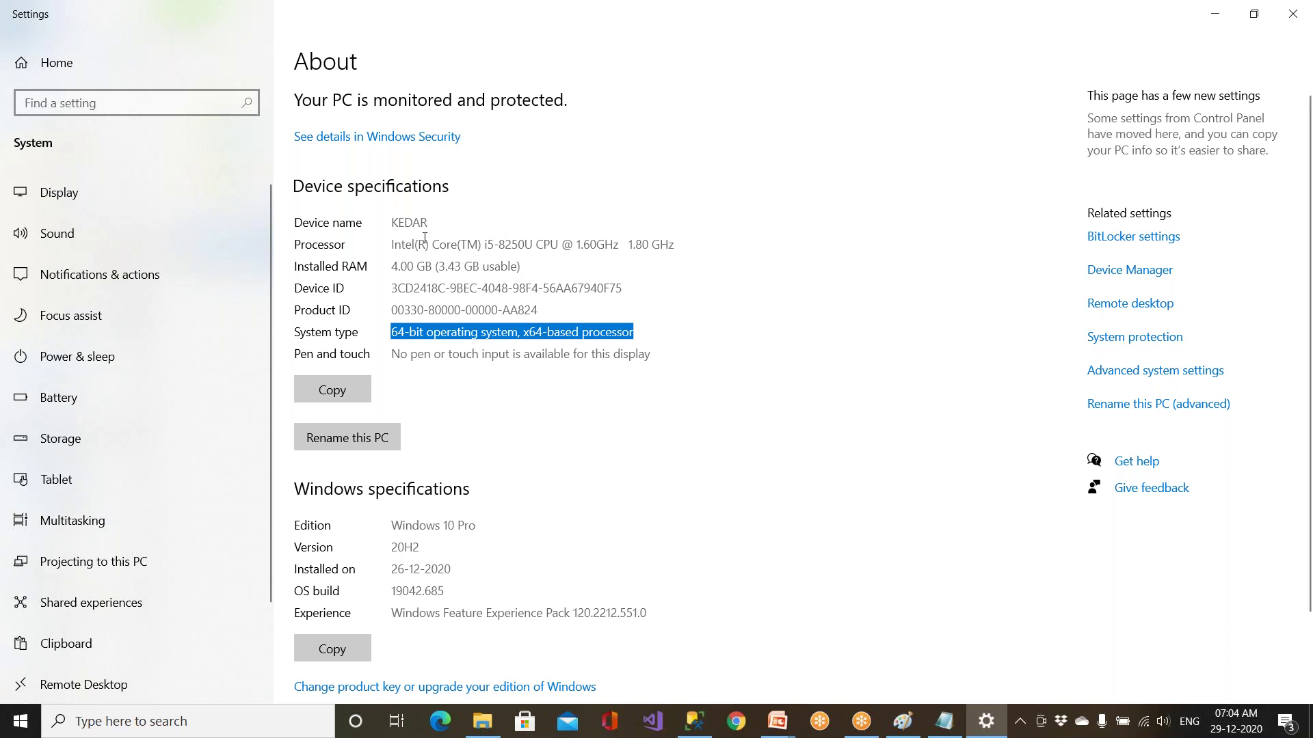
{"action": "scroll", "coordinate": [398, 302], "scroll_direction": "down", "scroll_amount": 3}
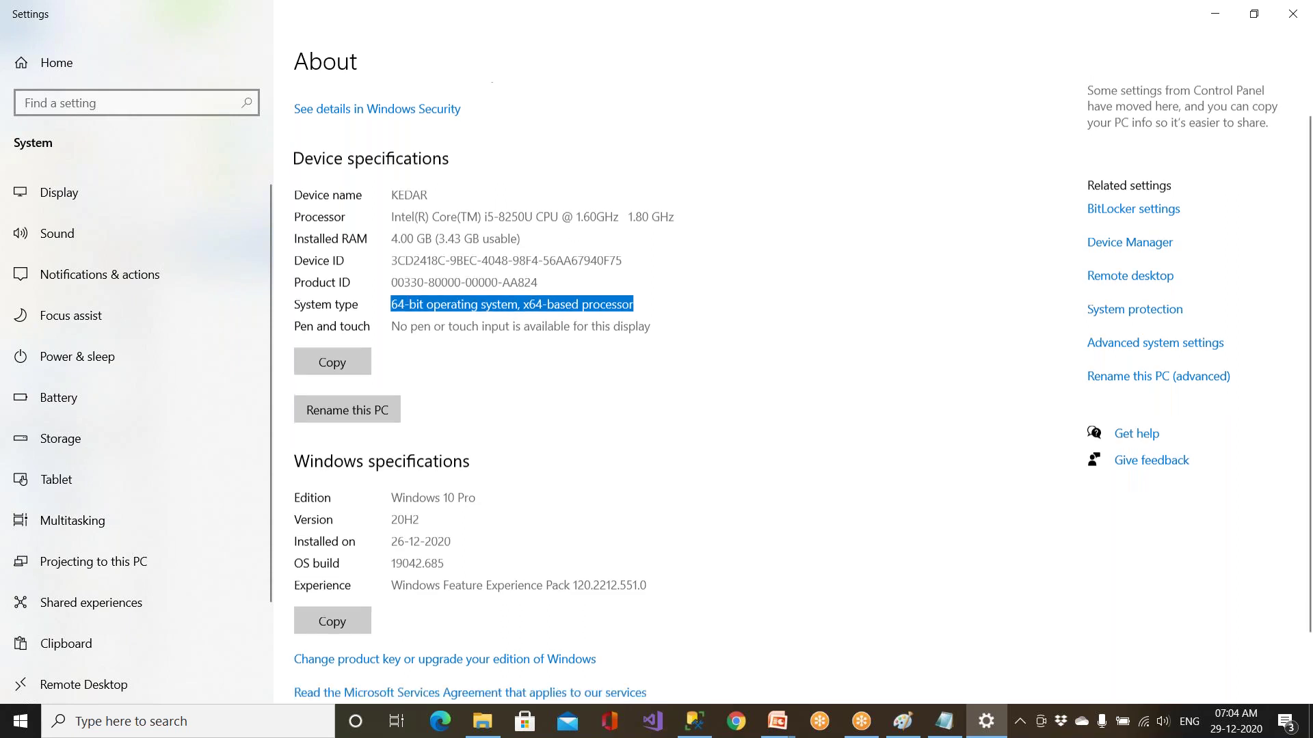
{"action": "scroll", "coordinate": [363, 290], "scroll_direction": "up", "scroll_amount": 3}
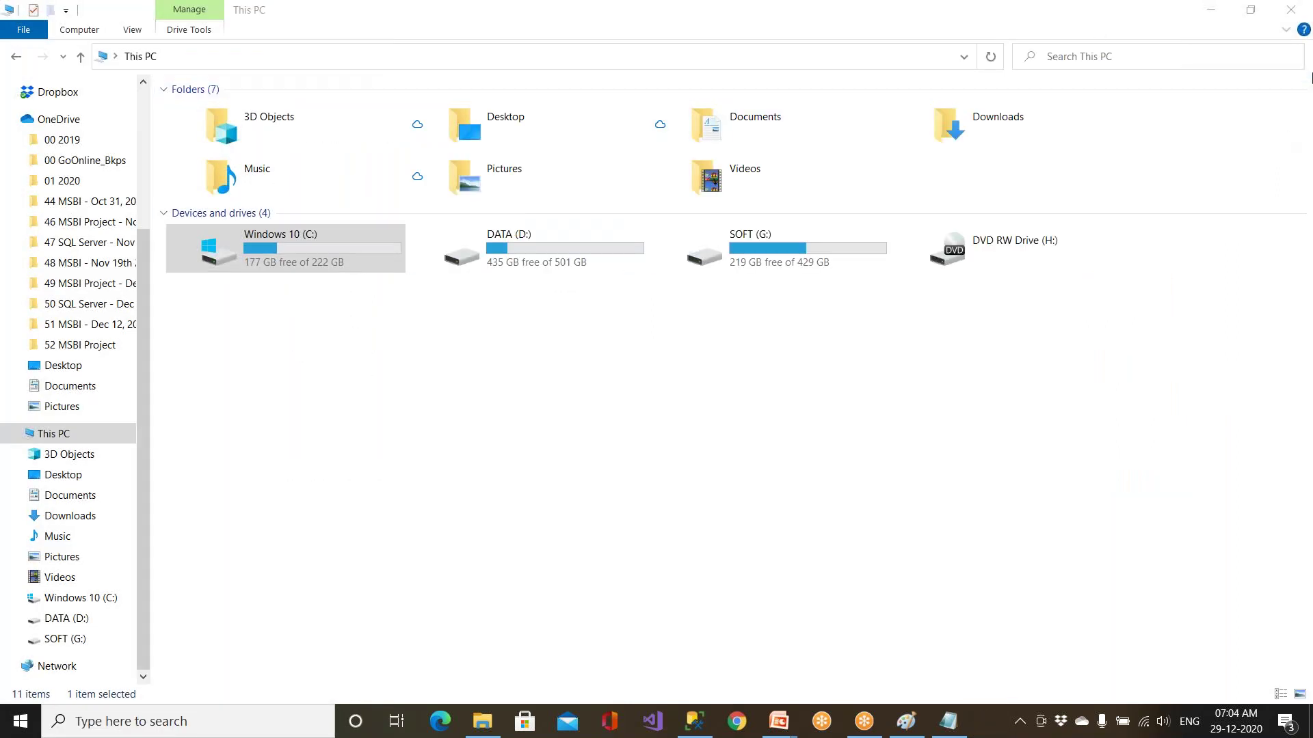
{"action": "left_click", "coordinate": [1292, 10]}
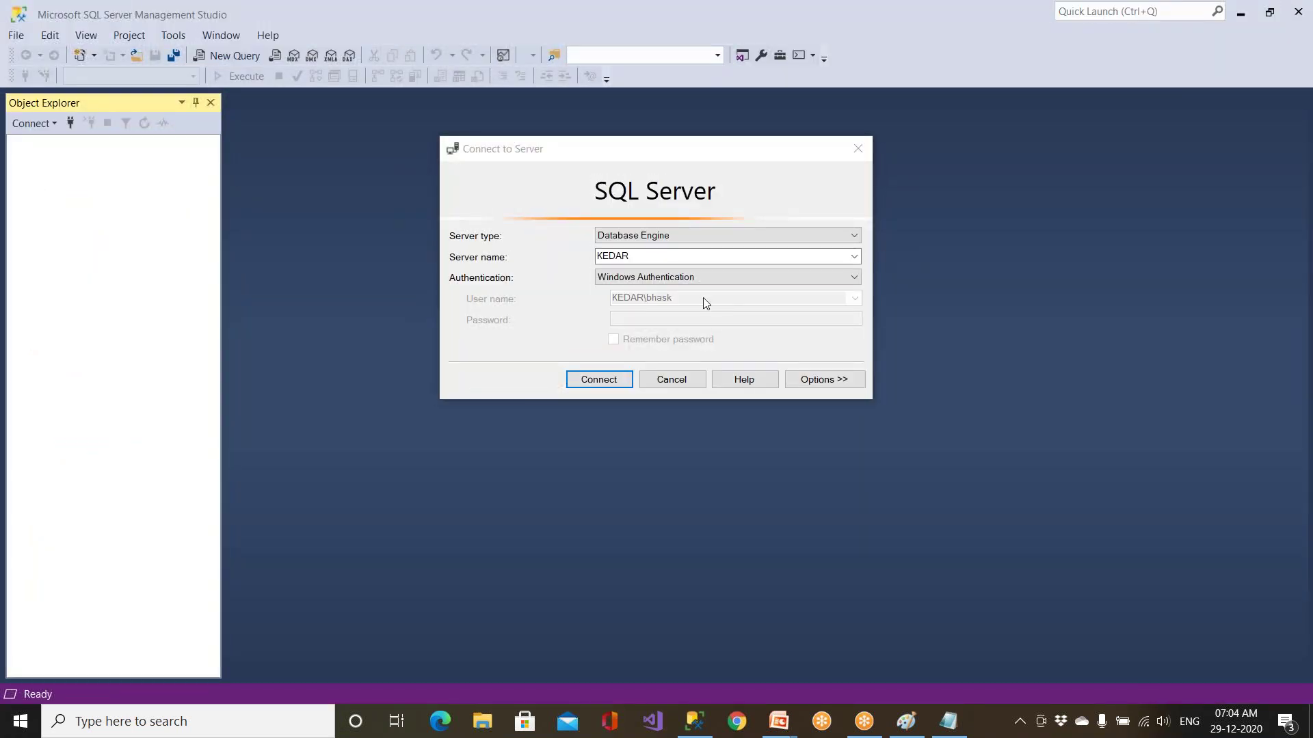
Step: Reopen the system properties of This PC from File Explorer and copy the device name
{"action": "left_click", "coordinate": [483, 722]}
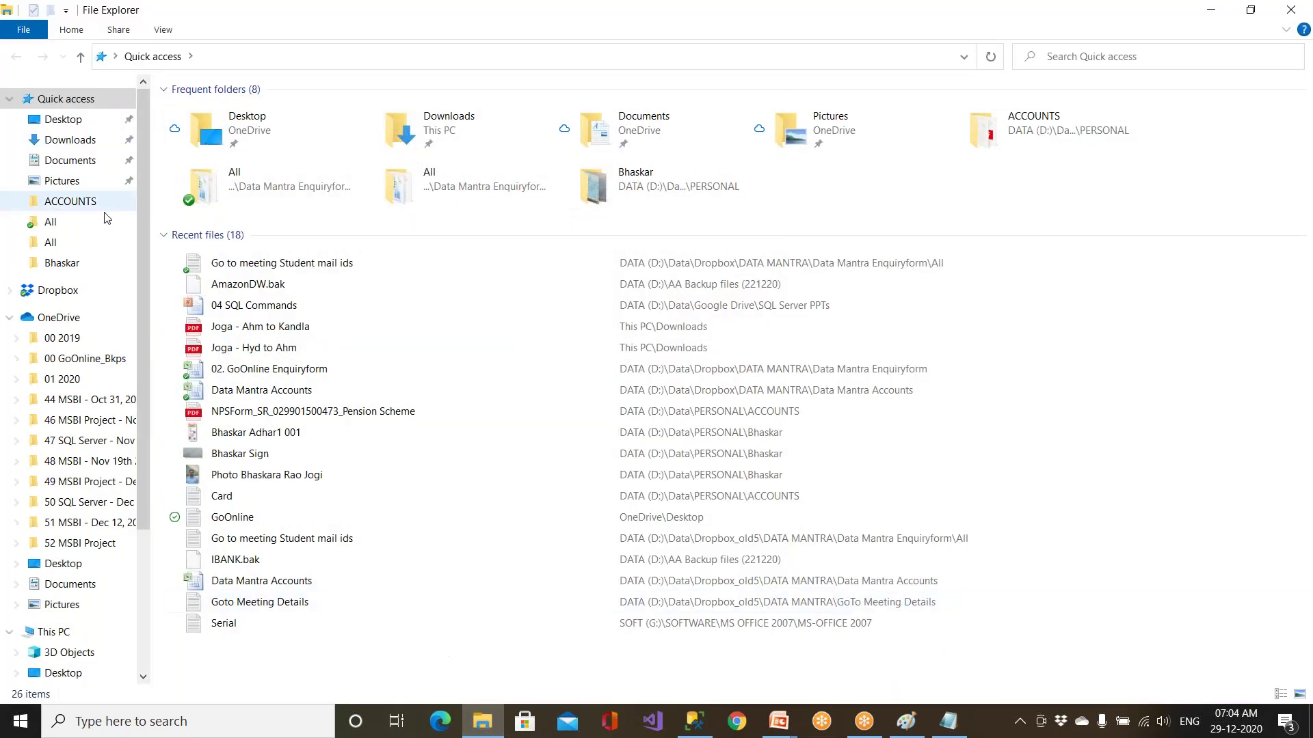
{"action": "scroll", "coordinate": [101, 214], "scroll_direction": "down", "scroll_amount": 3}
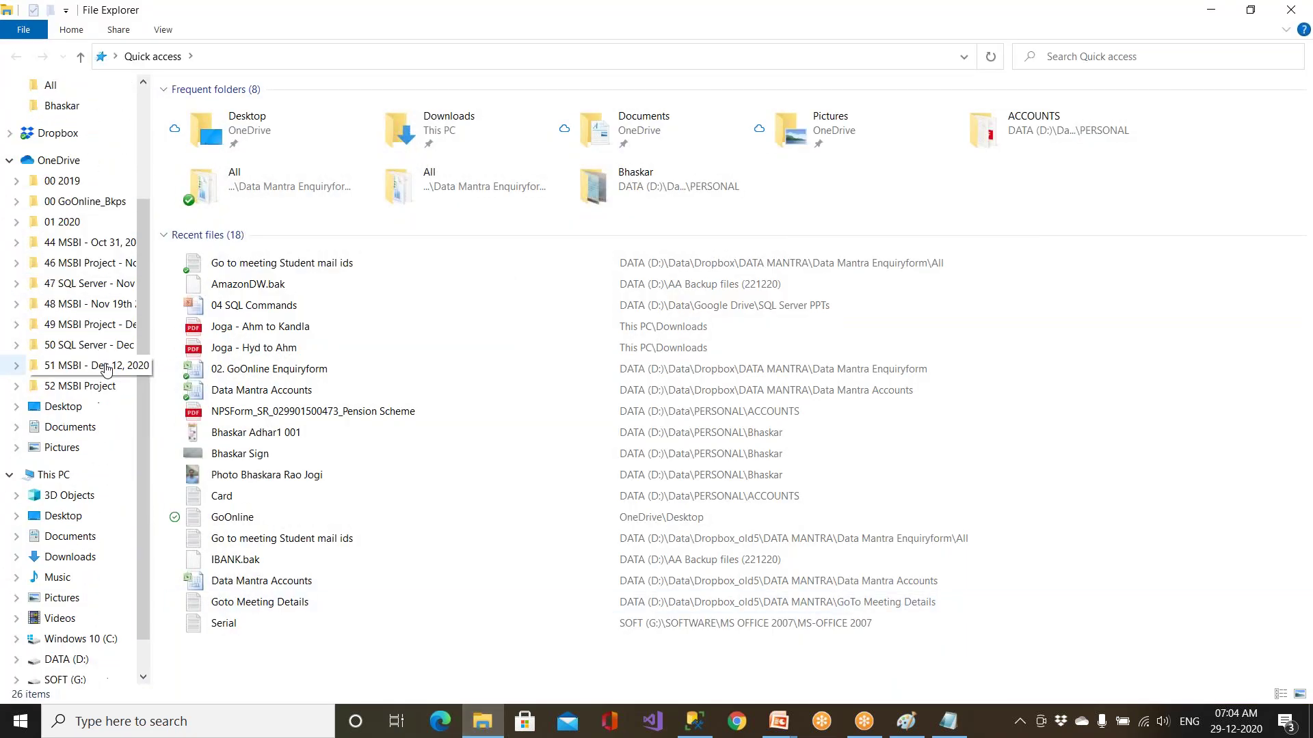
{"action": "left_click", "coordinate": [65, 455]}
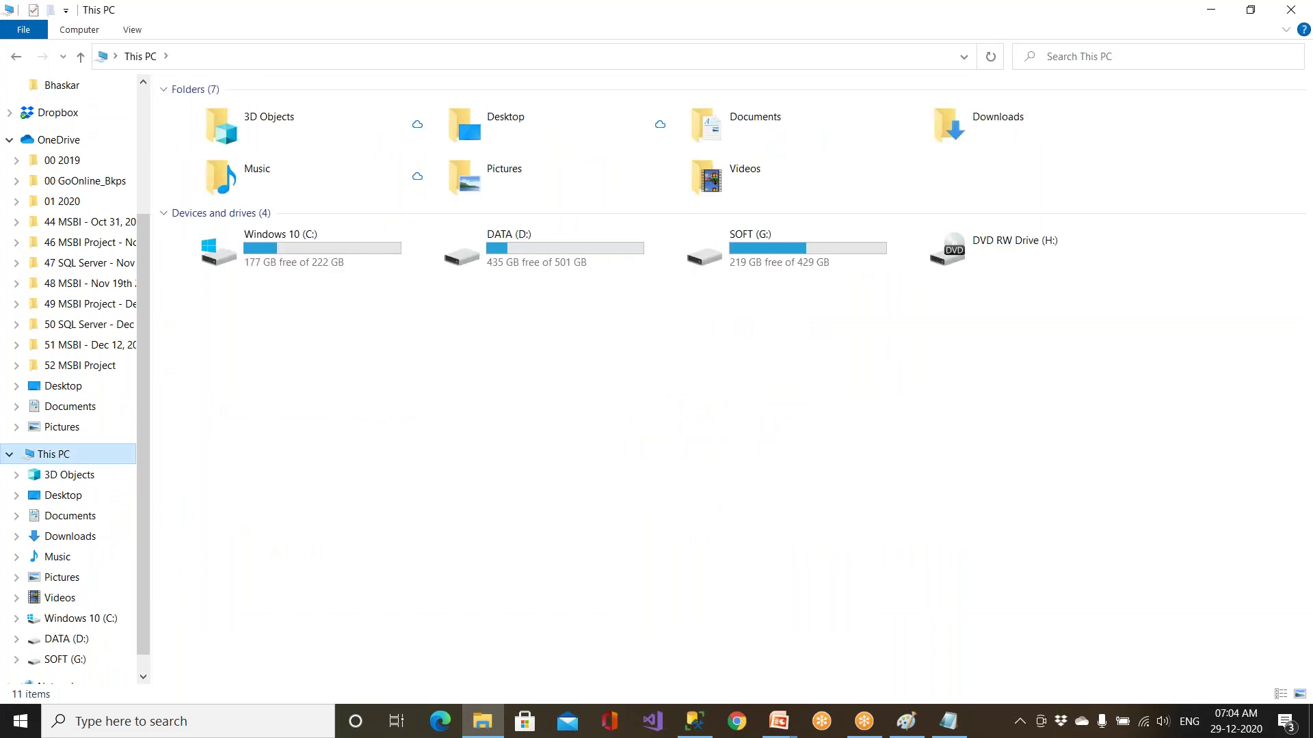
{"action": "right_click", "coordinate": [65, 456]}
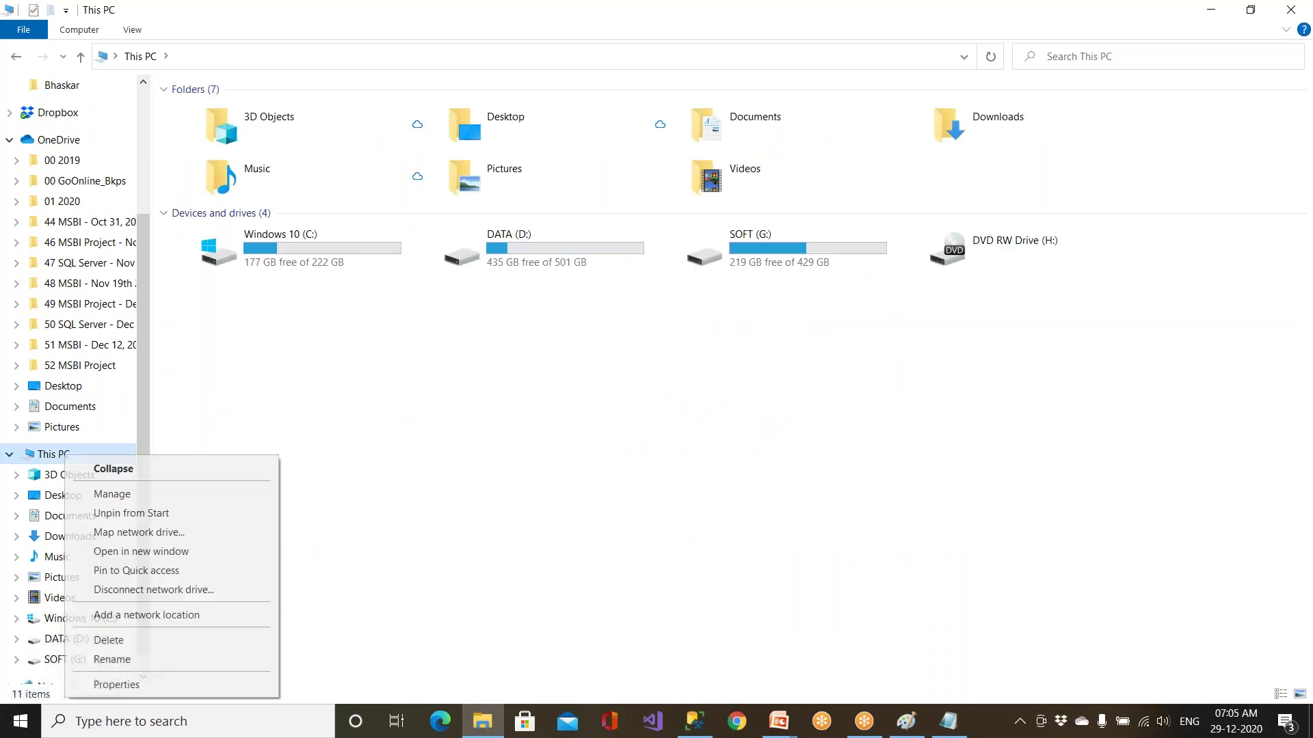
{"action": "left_click", "coordinate": [113, 684]}
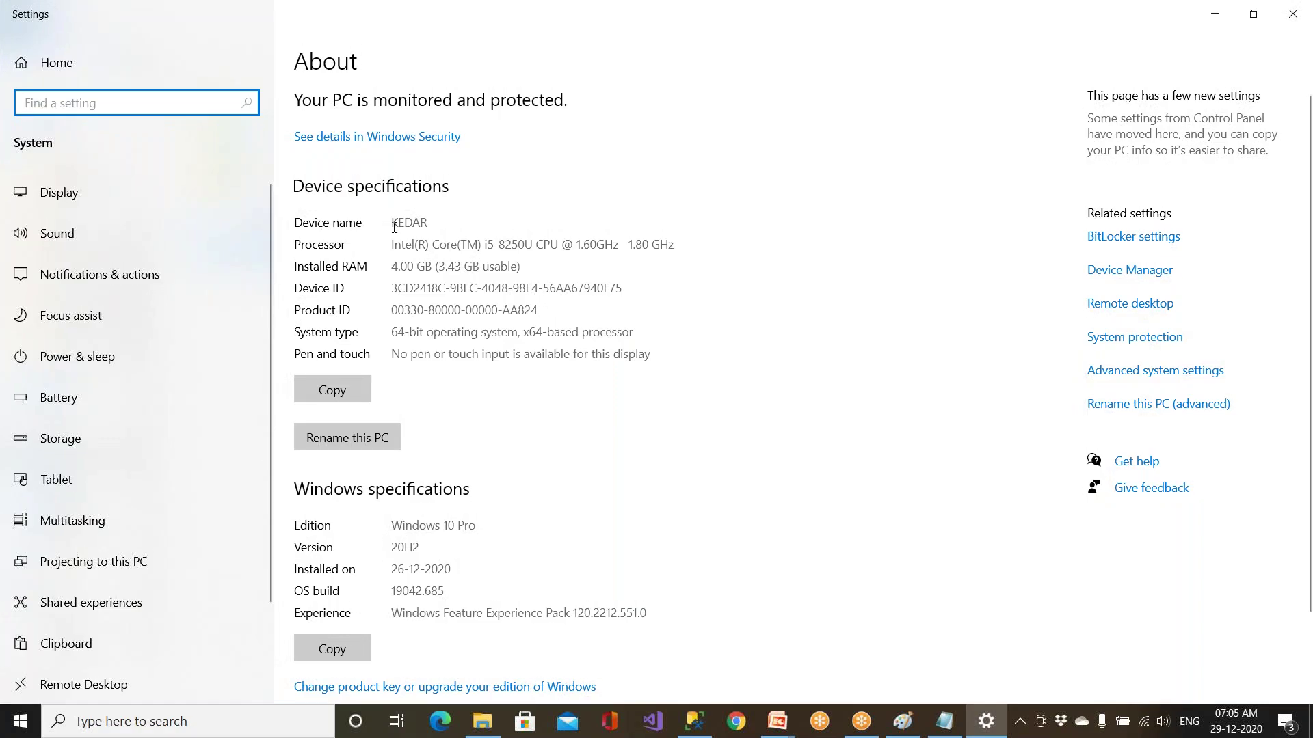
{"action": "left_click_drag", "start_coordinate": [394, 227], "coordinate": [429, 225]}
{"action": "right_click", "coordinate": [409, 223]}
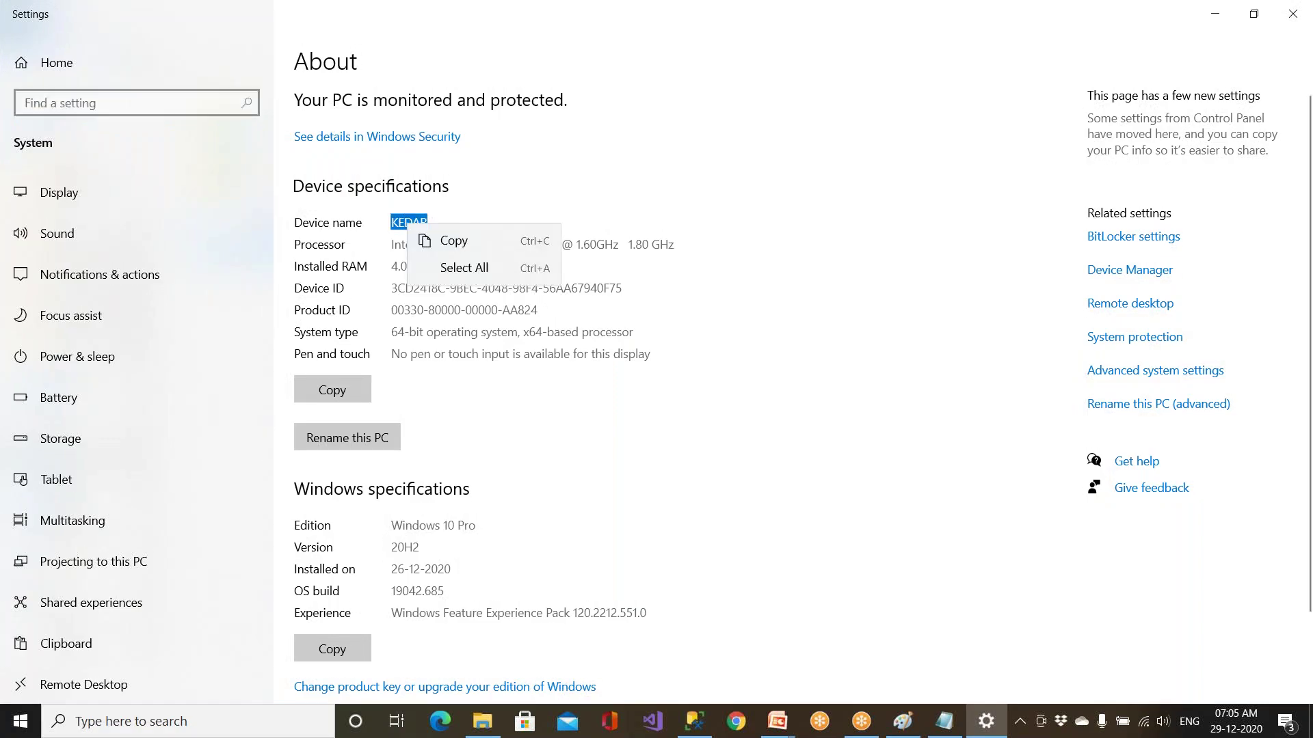
{"action": "left_click", "coordinate": [446, 242]}
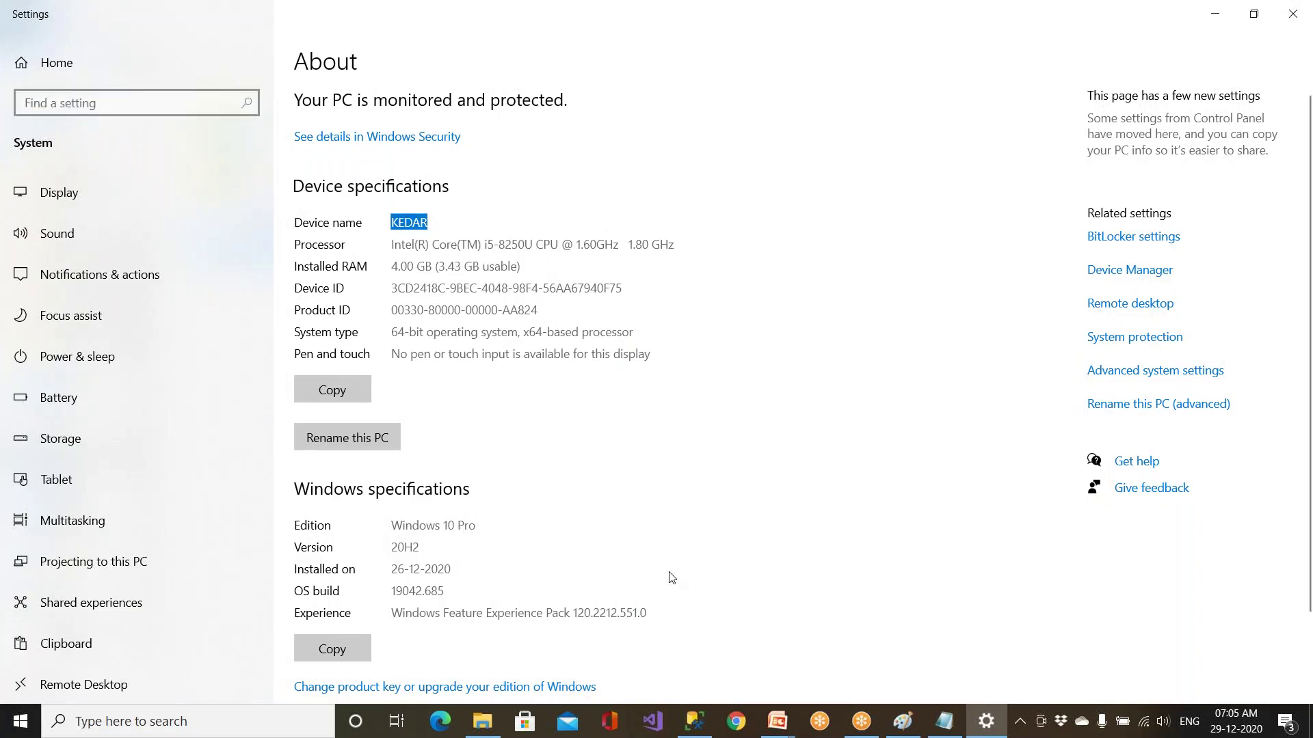
Step: Switch to SQL Server Management Studio and connect to the Database Engine with . as server name and Windows Authentication
{"action": "left_click", "coordinate": [694, 721]}
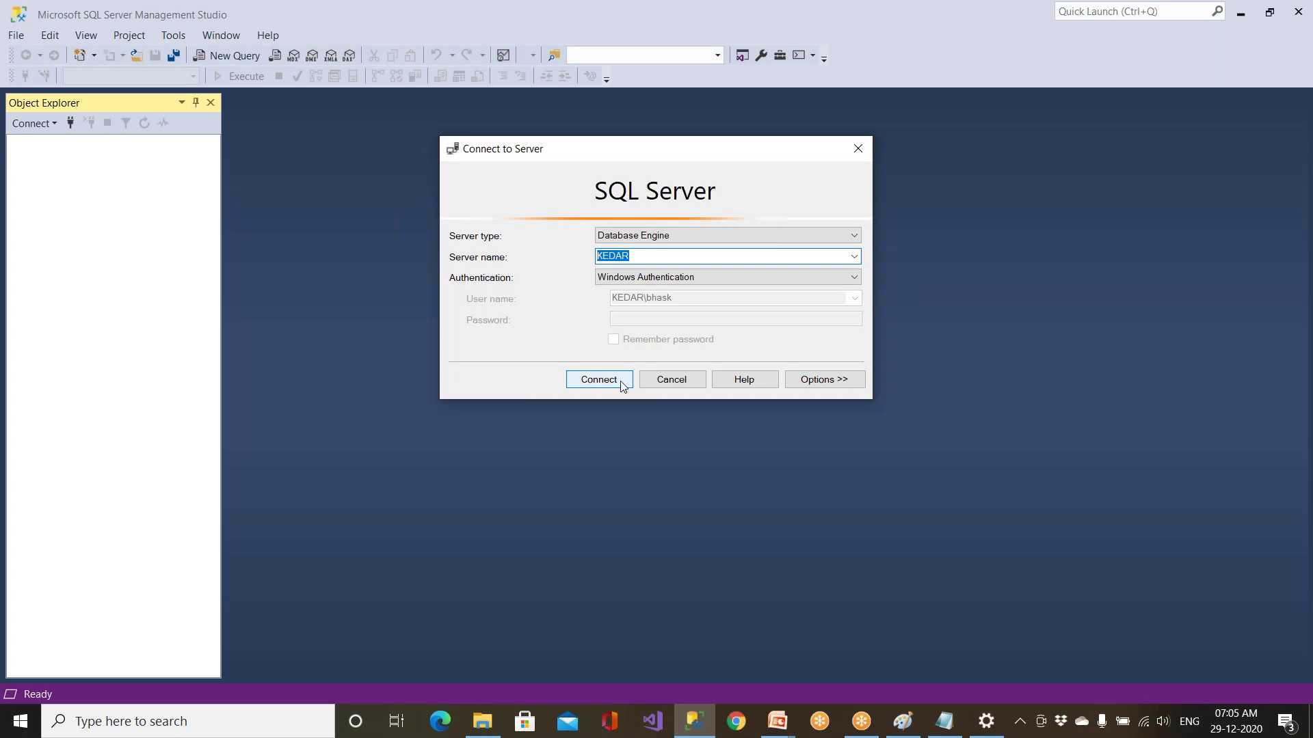
{"action": "type", "text": "."}
{"action": "left_click", "coordinate": [608, 382]}
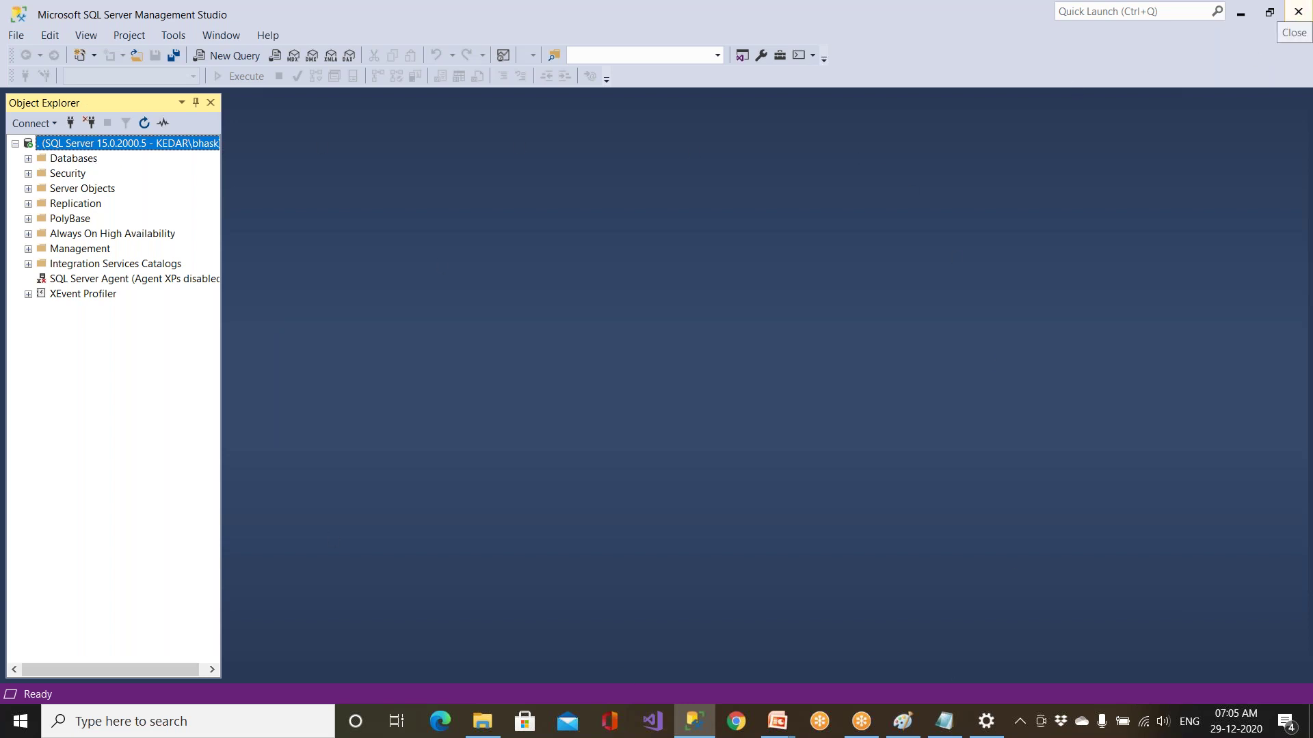
Step: Close SQL Server Management Studio, the Settings window and File Explorer to return to the notes
{"action": "left_click", "coordinate": [1296, 12]}
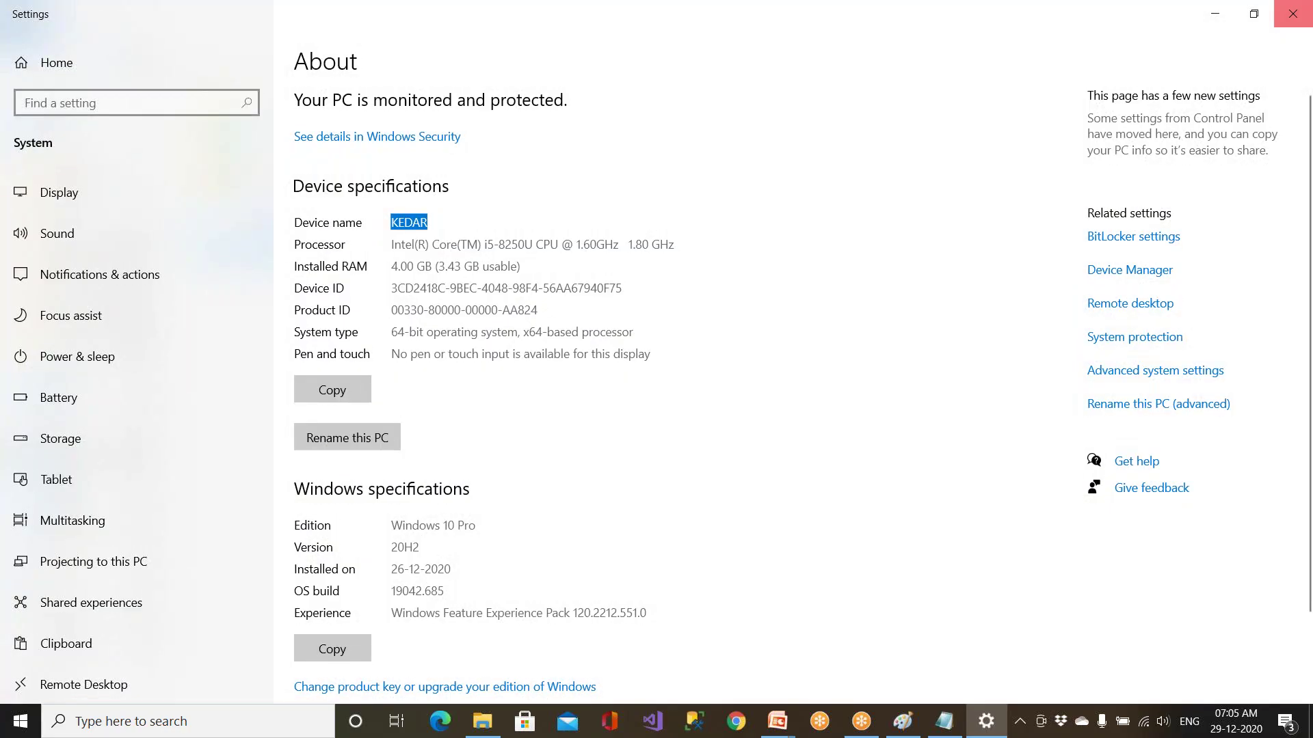
{"action": "left_click", "coordinate": [1292, 14]}
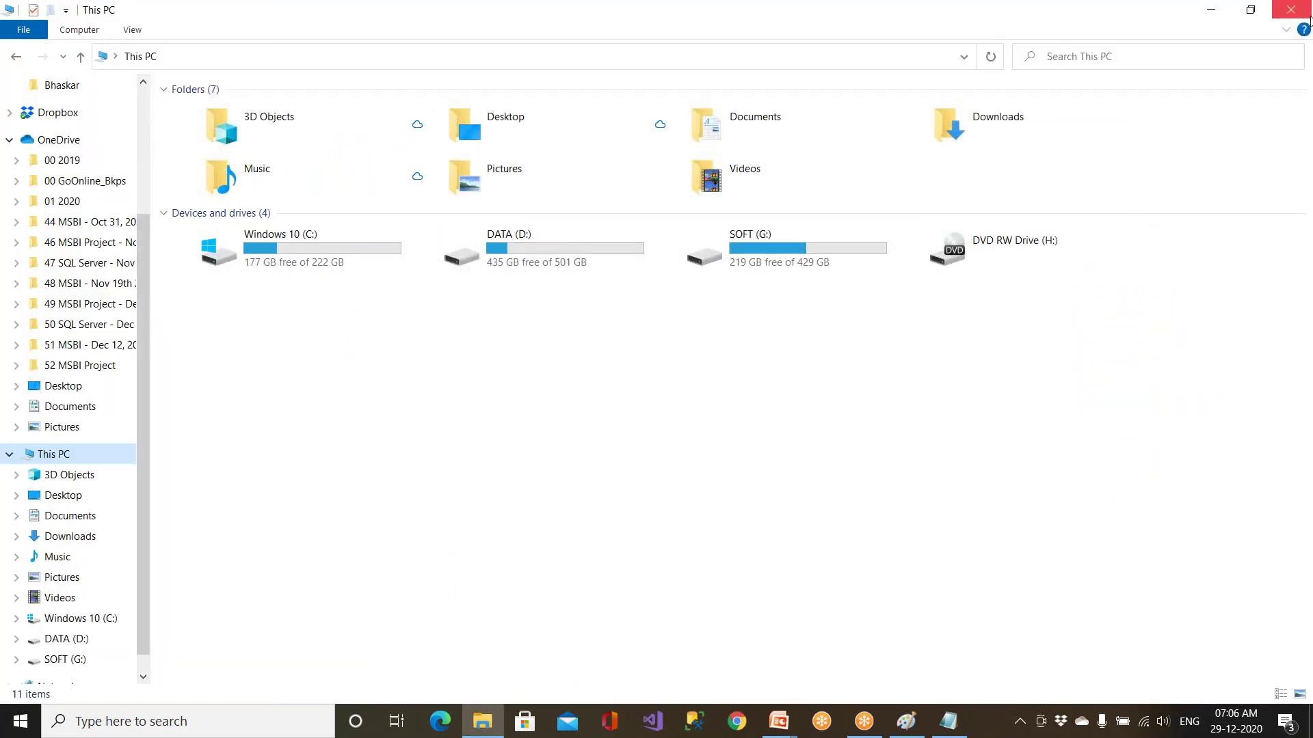
{"action": "left_click", "coordinate": [1307, 14]}
{"action": "key", "text": "super"}
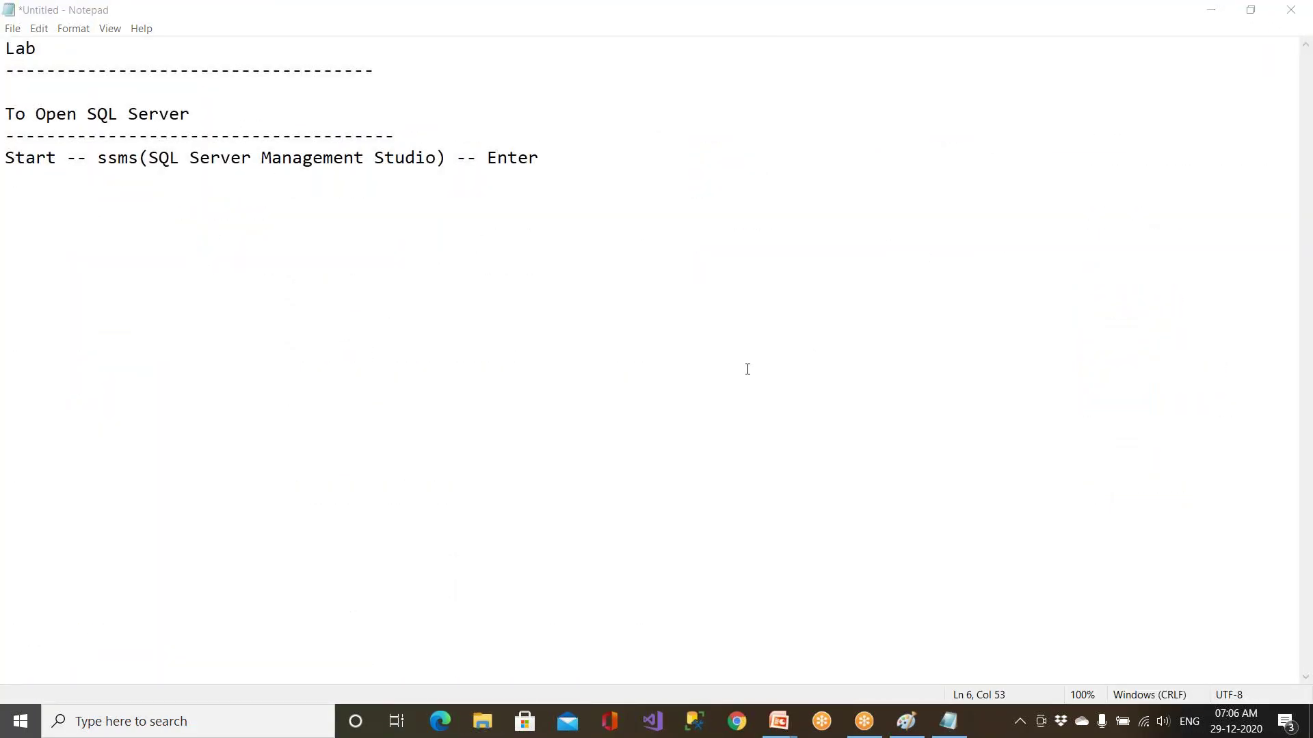
{"action": "type", "text": "ssms"}
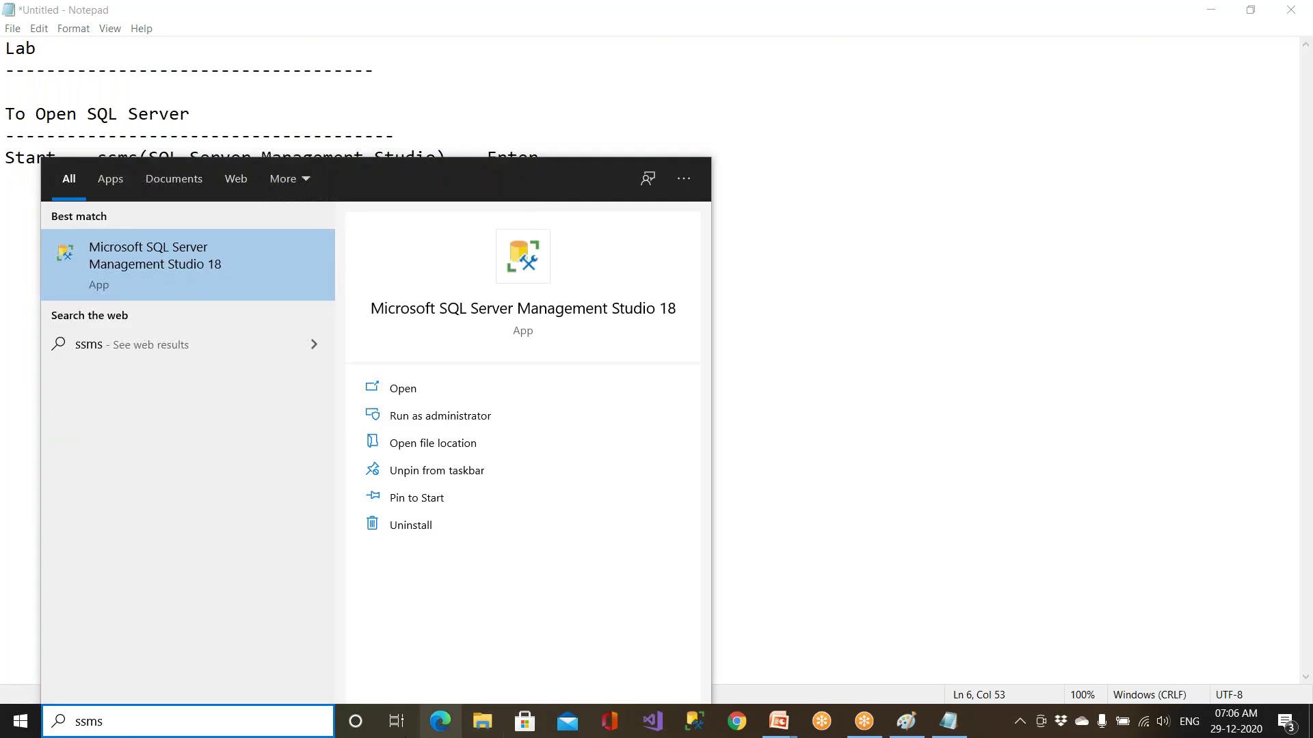
{"action": "left_click", "coordinate": [134, 721]}
{"action": "type", "text": "ssms"}
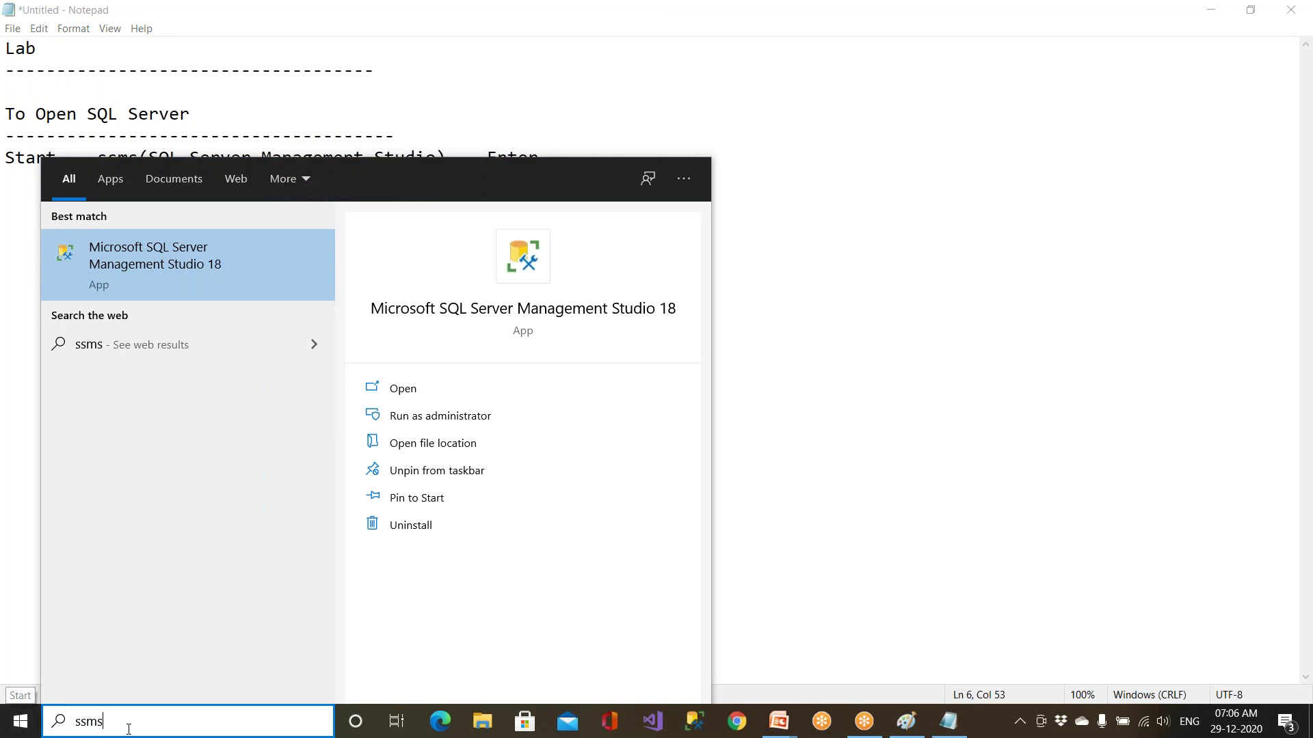
{"action": "key", "text": "Escape"}
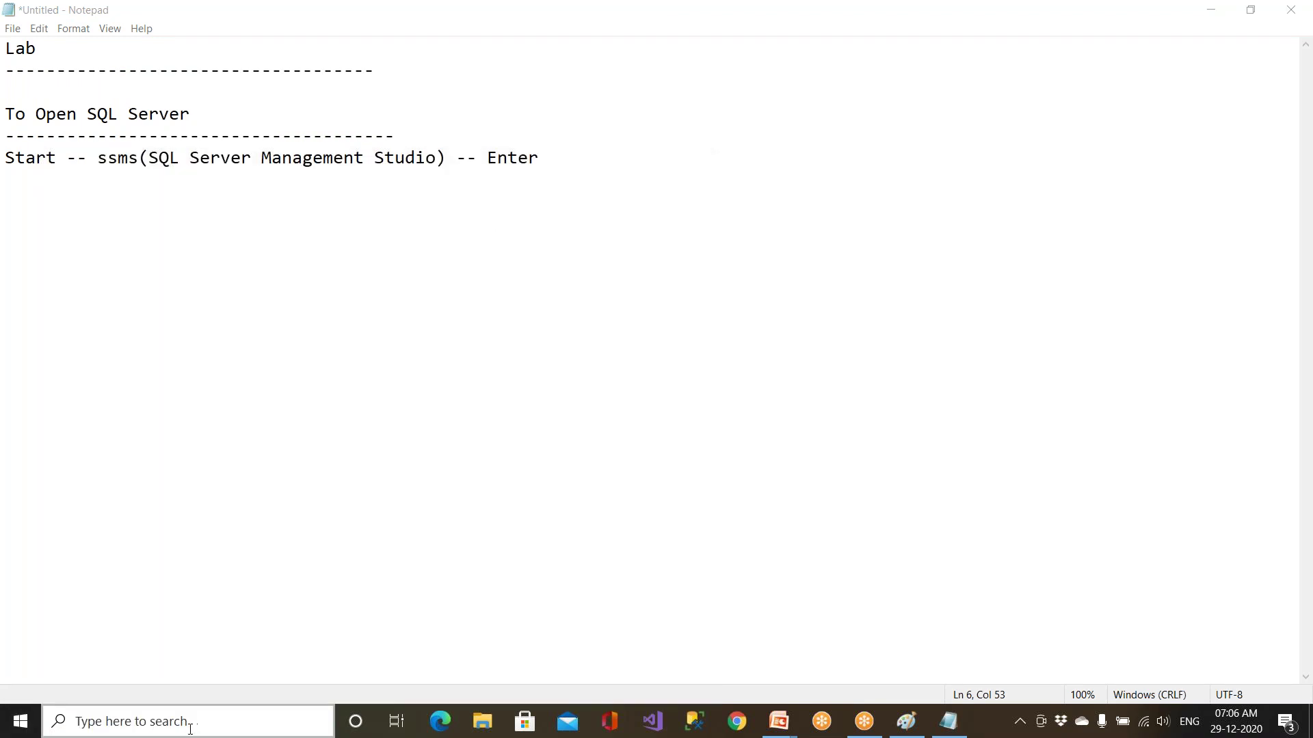
Step: Search Windows for ssms, launch Microsoft SQL Server Management Studio 18 and bring its Connect to Server dialog forward
{"action": "left_click", "coordinate": [130, 716]}
{"action": "type", "text": "ssms"}
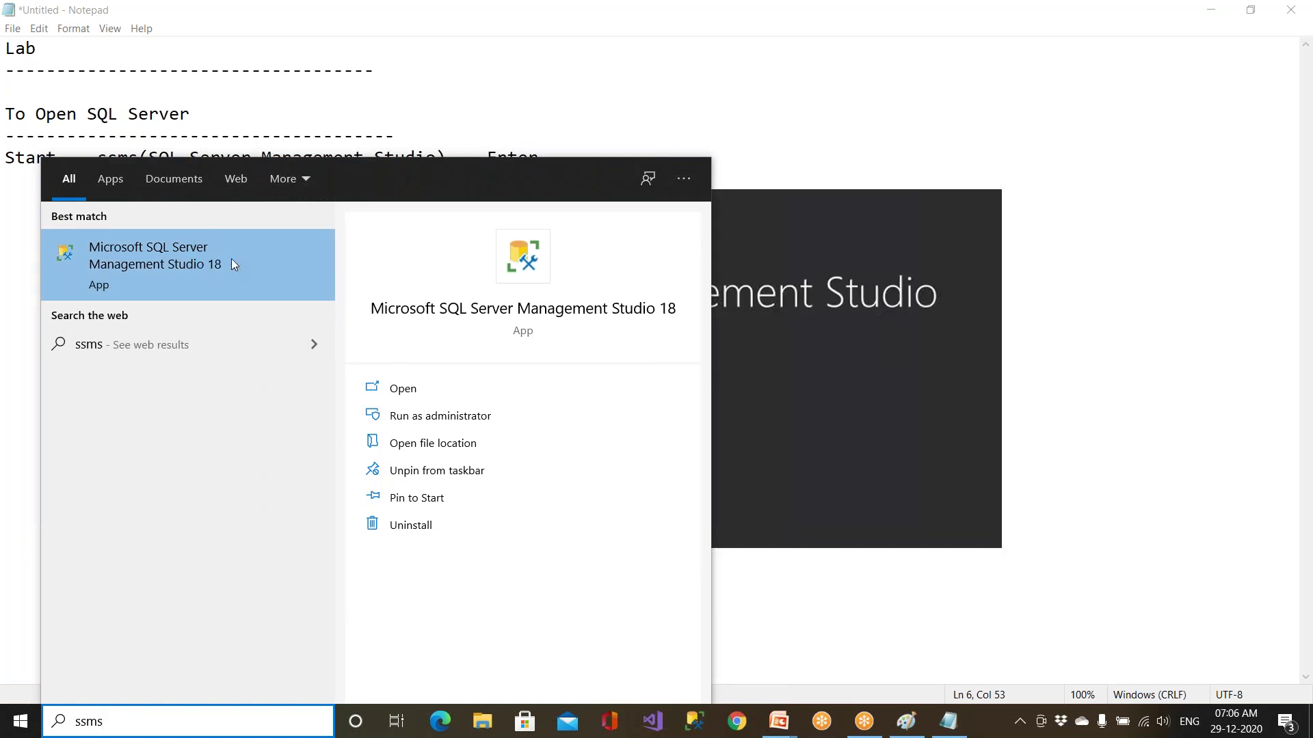
{"action": "left_click", "coordinate": [1119, 469]}
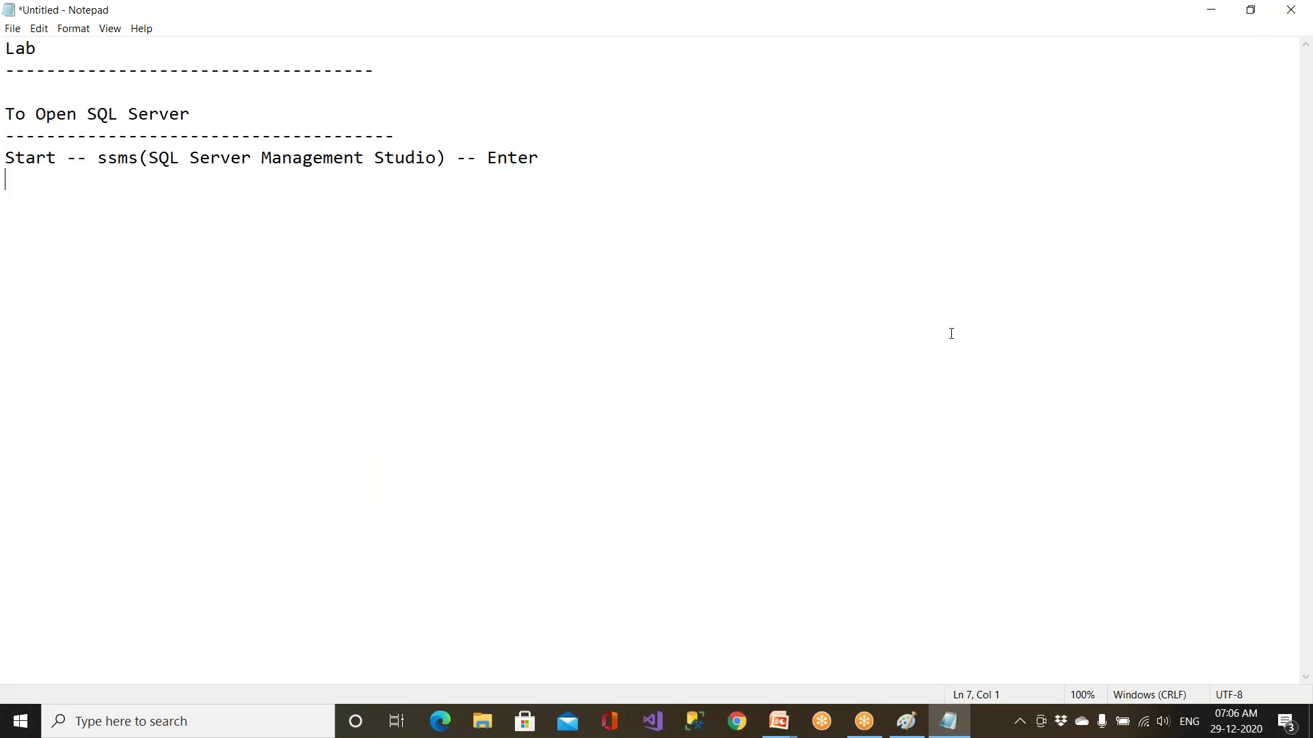
{"action": "left_click", "coordinate": [696, 719]}
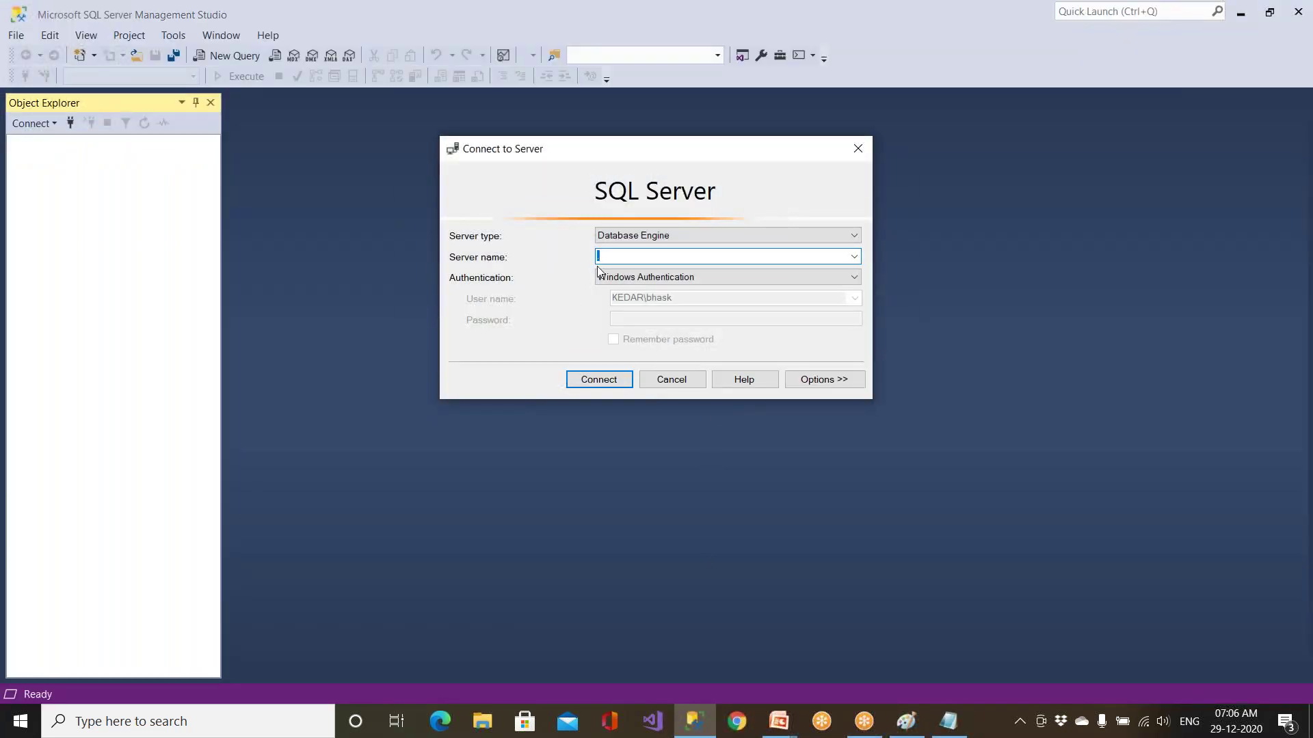
Step: Open the system properties of This PC from File Explorer and highlight the device name
{"action": "left_click", "coordinate": [482, 726]}
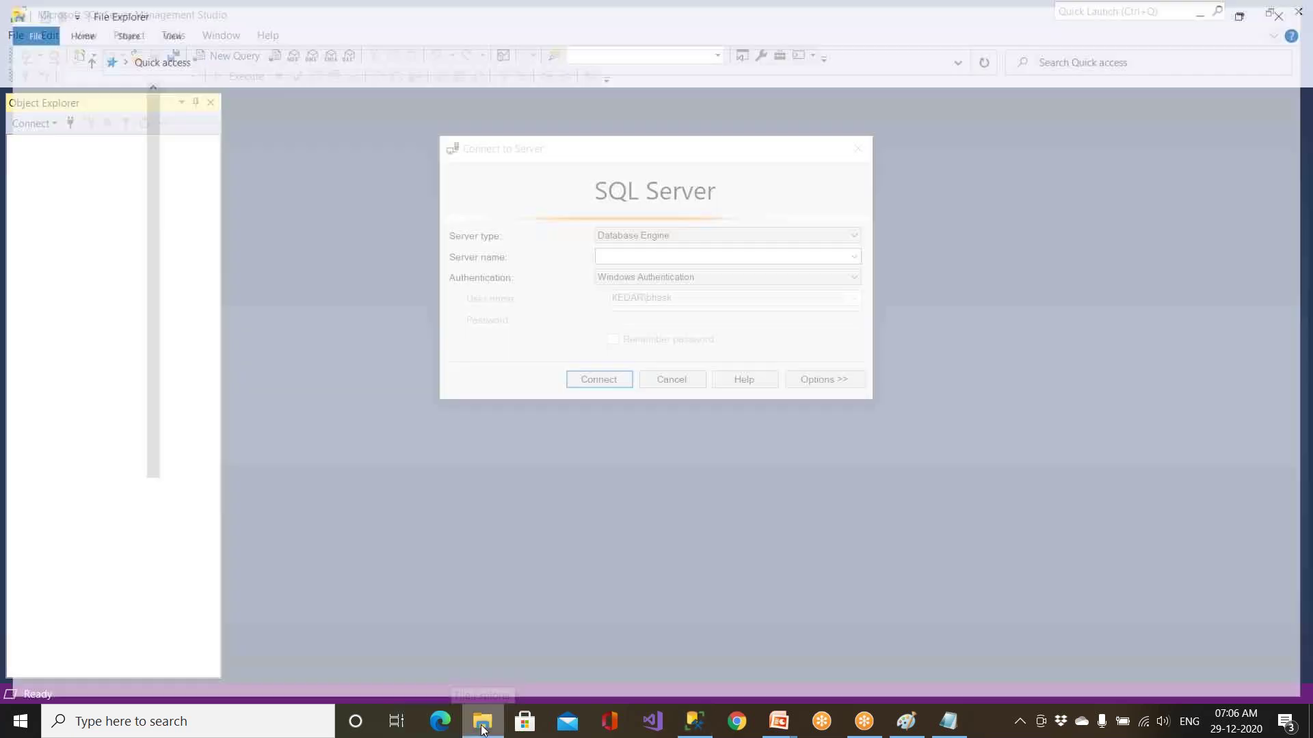
{"action": "scroll", "coordinate": [64, 500], "scroll_direction": "down", "scroll_amount": 3}
{"action": "right_click", "coordinate": [65, 499]}
{"action": "left_click", "coordinate": [110, 484]}
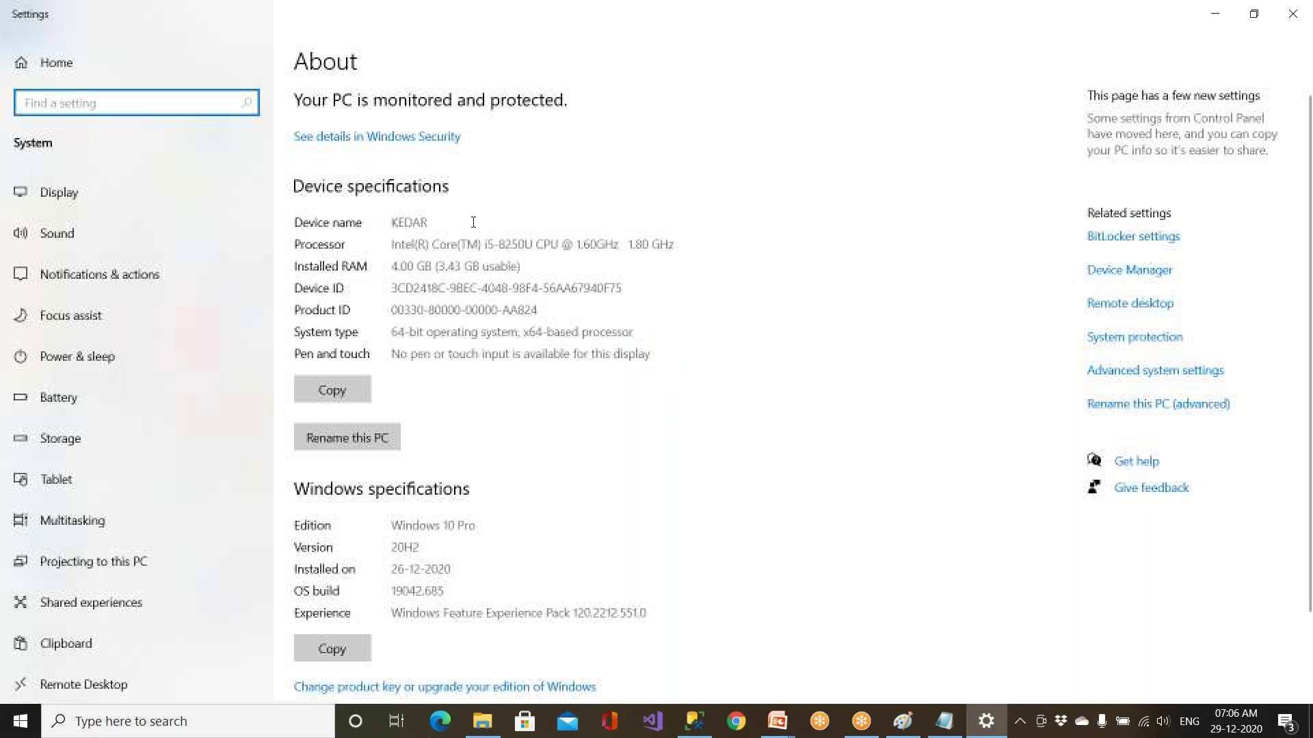
{"action": "left_click_drag", "start_coordinate": [390, 222], "coordinate": [430, 222]}
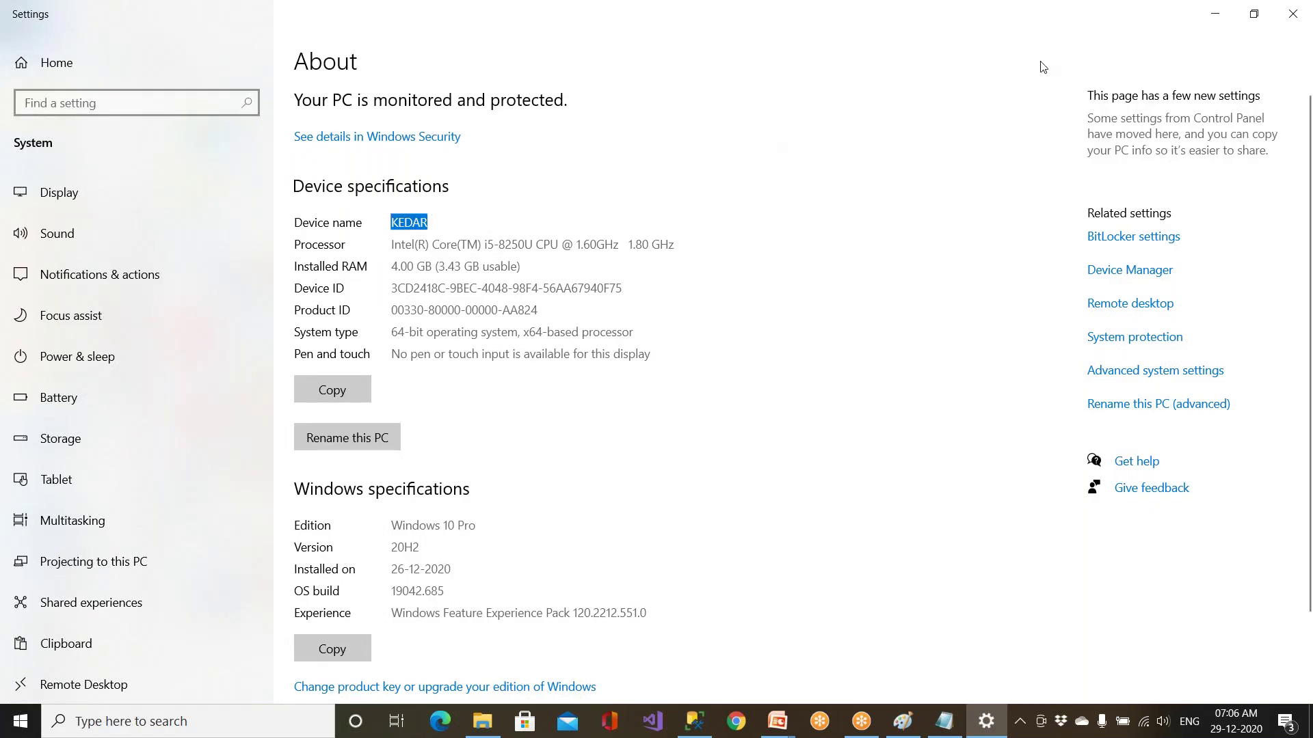
Step: Close the Settings and File Explorer windows and connect to the local Database Engine with . as server name and Windows Authentication
{"action": "left_click", "coordinate": [1301, 20]}
{"action": "left_click", "coordinate": [1289, 19]}
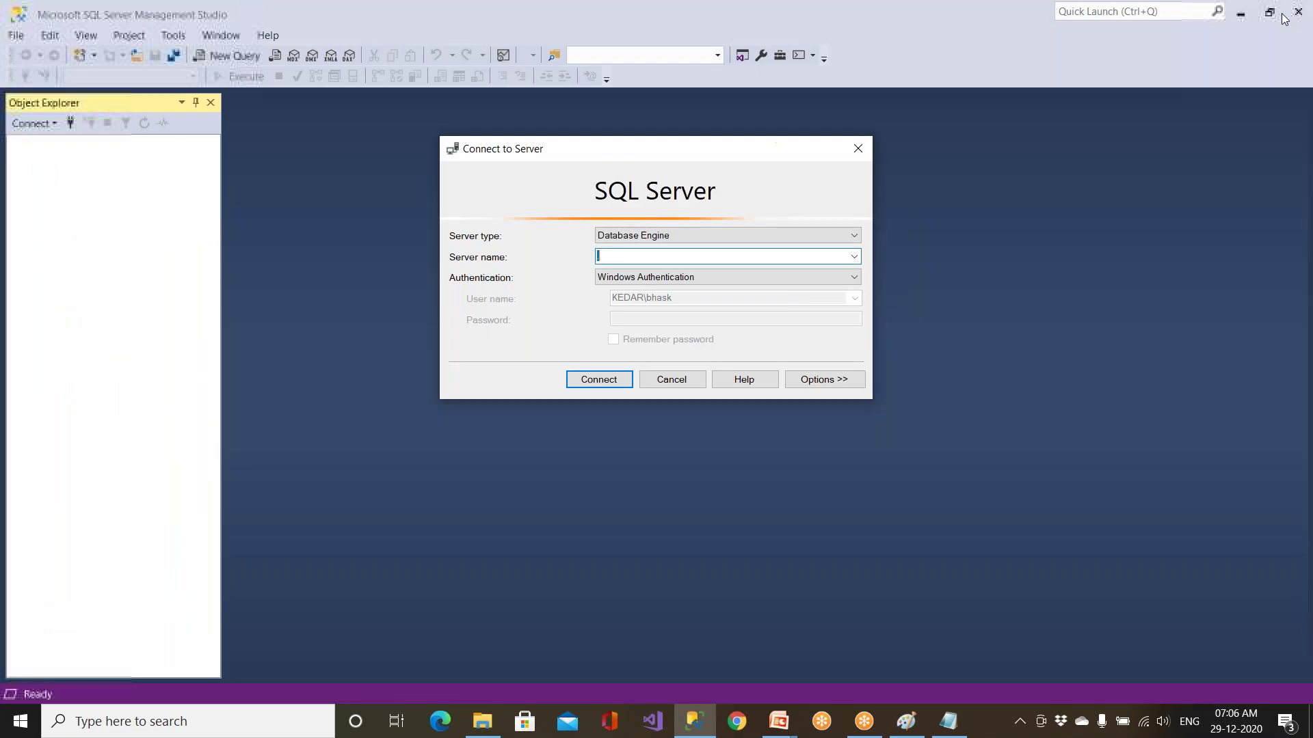
{"action": "left_click", "coordinate": [611, 380]}
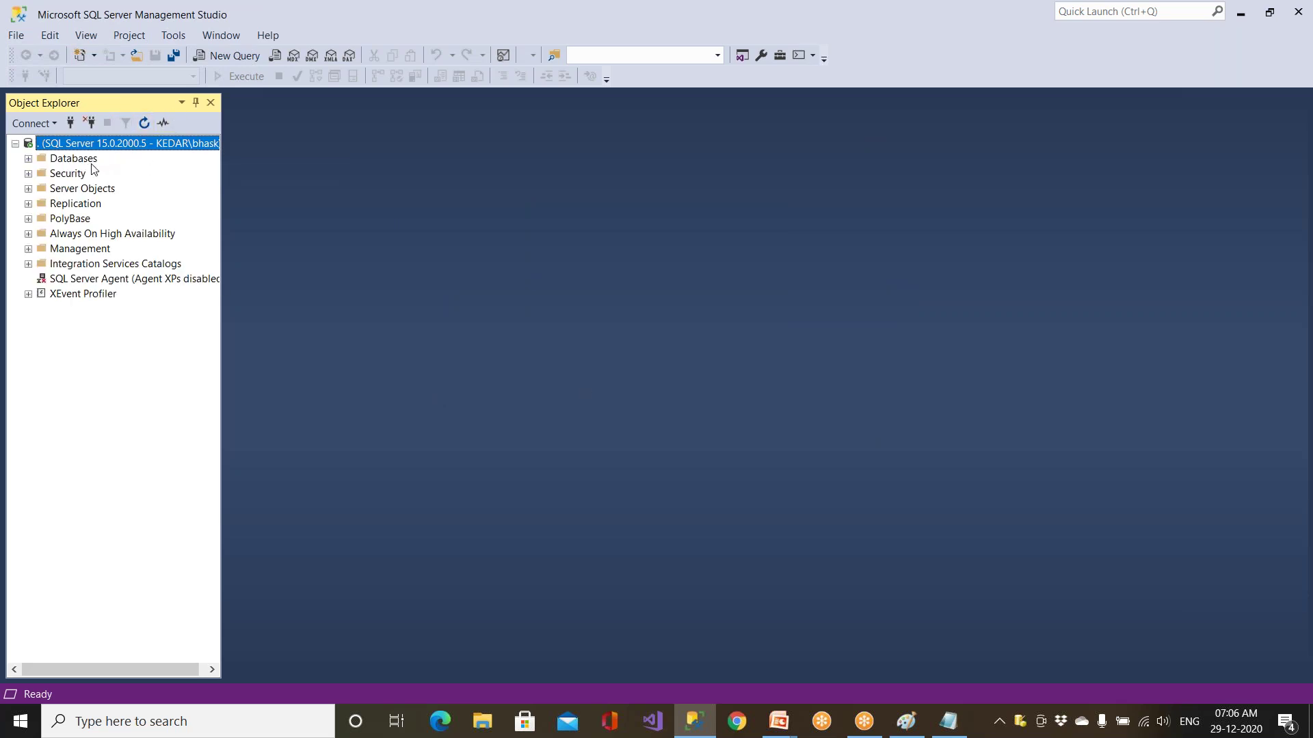
Step: Switch to the Notepad notes and add the line "Create Database" below the ssms launch instructions, leaving a blank line between
{"action": "left_click", "coordinate": [960, 726]}
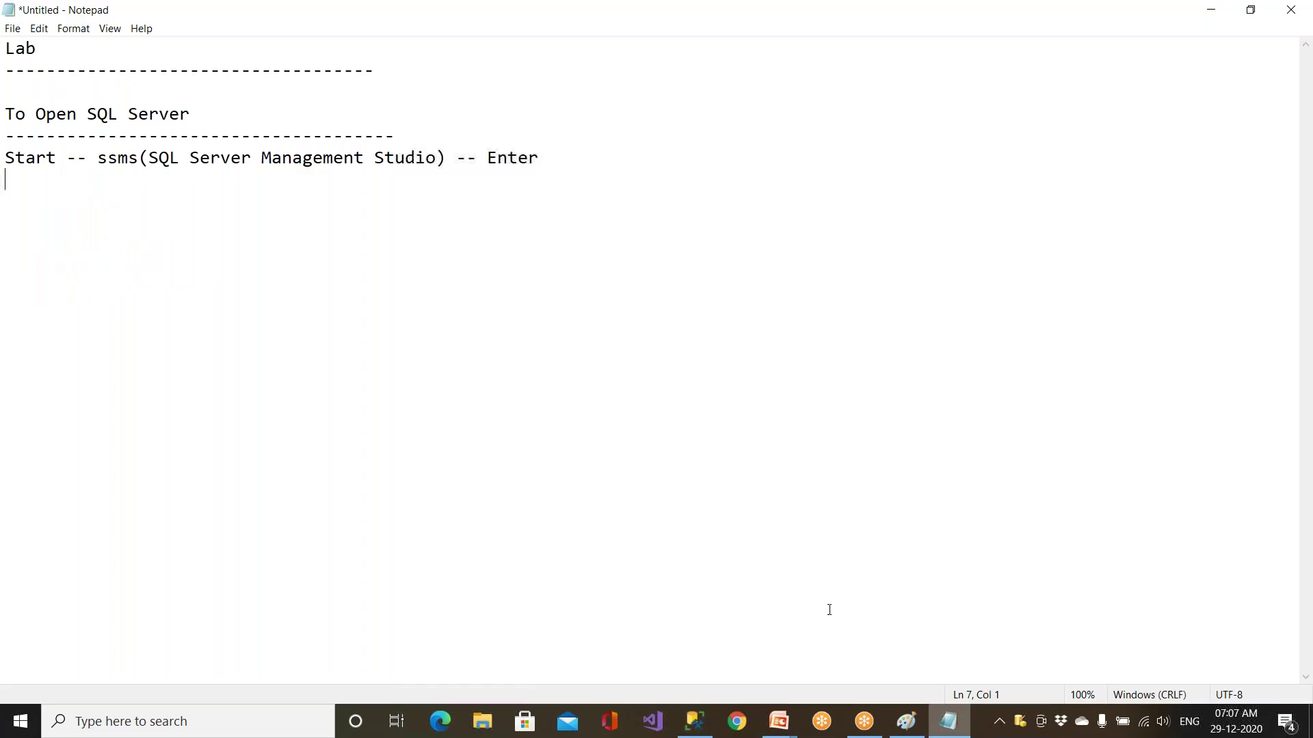
{"action": "left_click", "coordinate": [557, 153]}
{"action": "key", "text": "Return"}
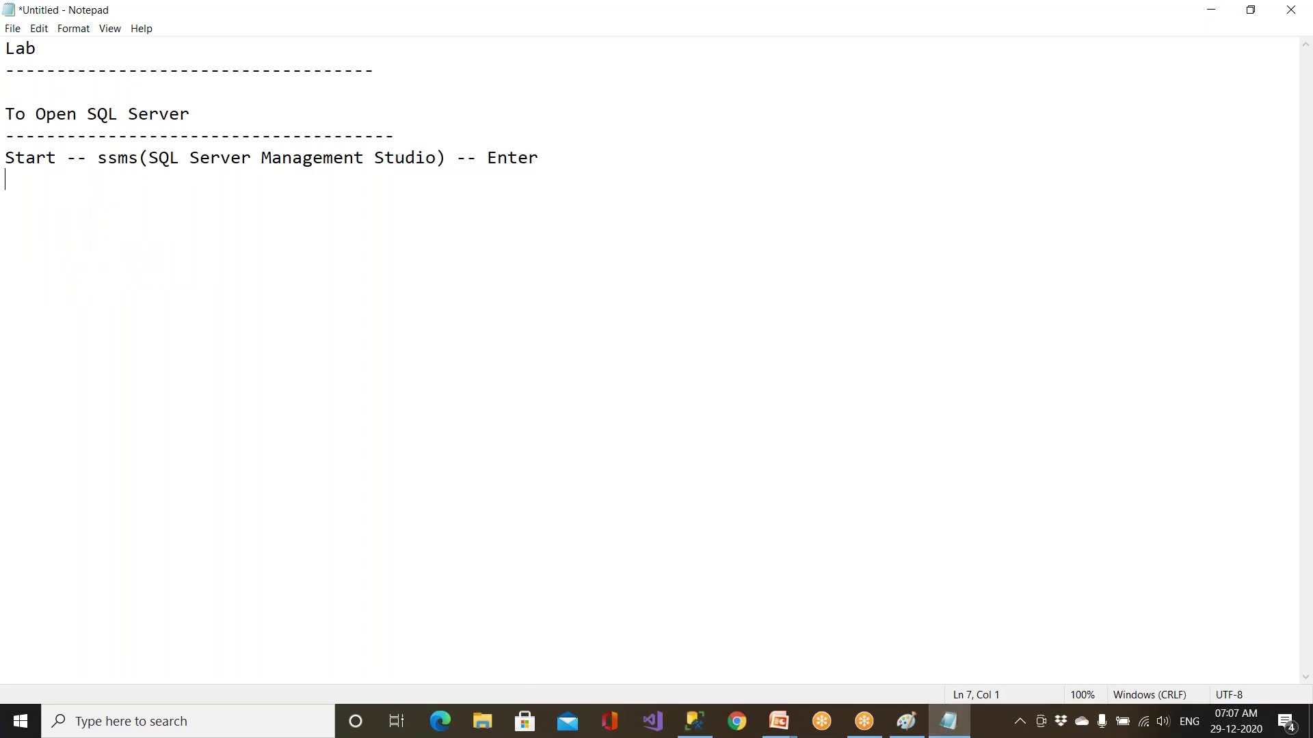
{"action": "key", "text": "Return"}
{"action": "type", "text": "Create Database"}
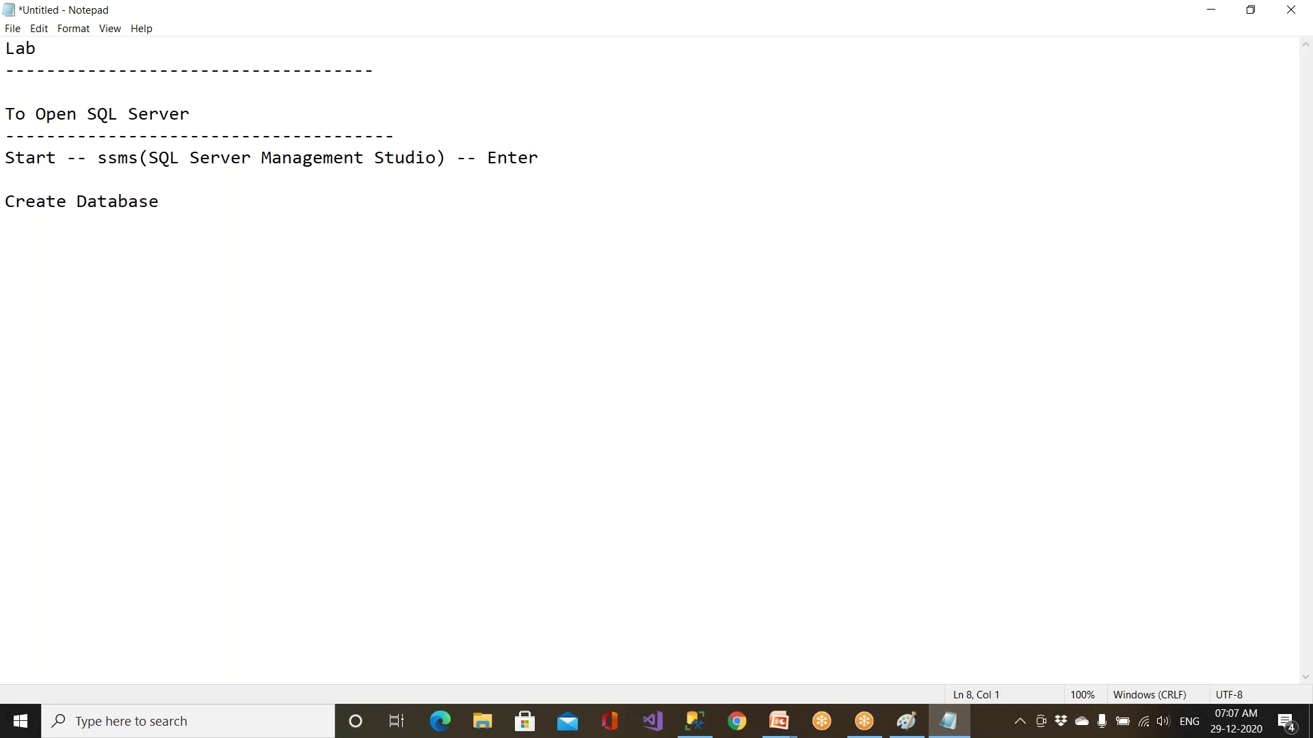
{"action": "left_click", "coordinate": [930, 31]}
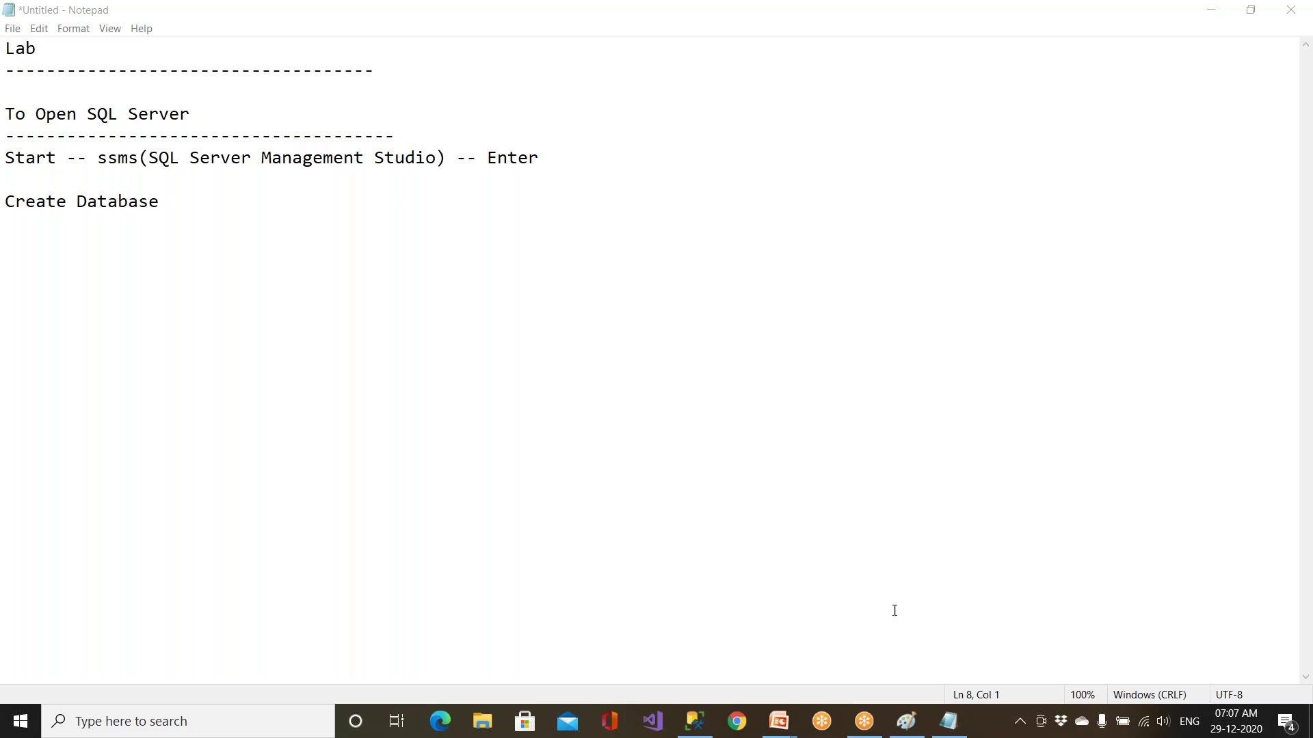
Step: Look at the SQL commands diagram in Paint and return to SQL Server Management Studio
{"action": "mouse_move", "coordinate": [778, 721]}
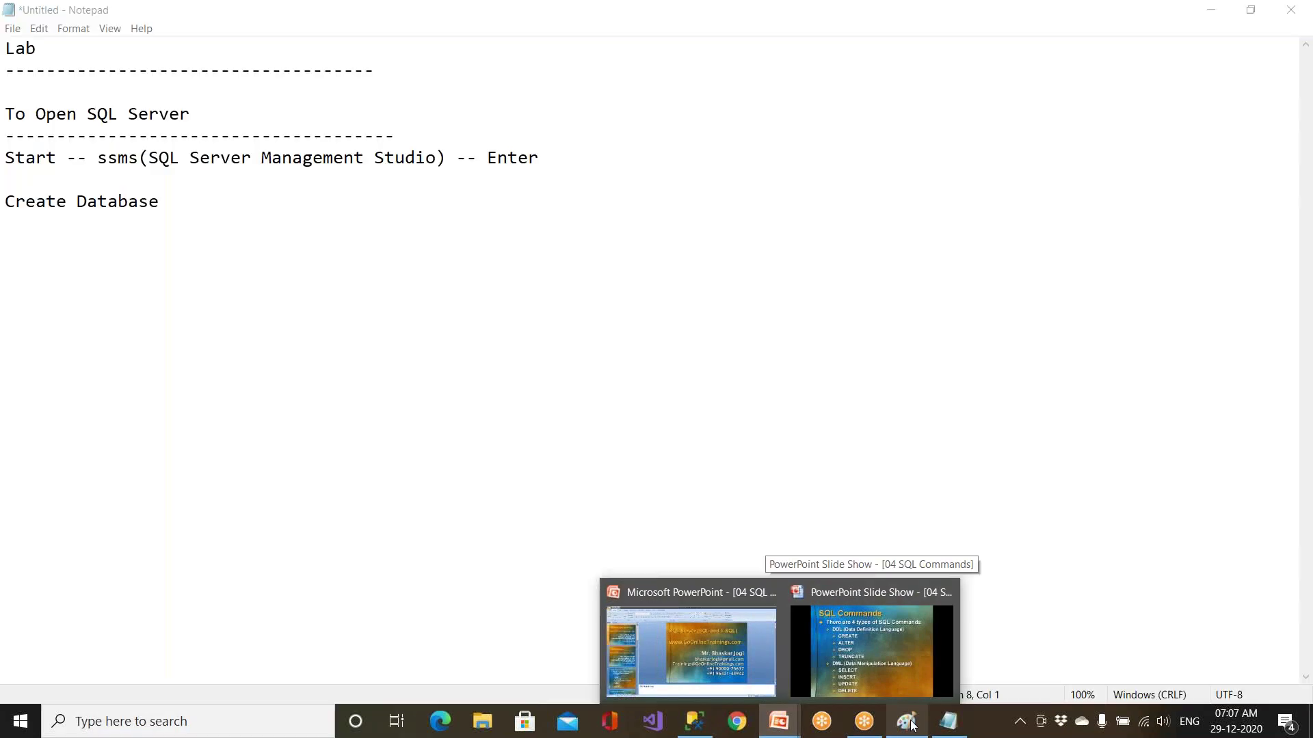
{"action": "left_click", "coordinate": [907, 721]}
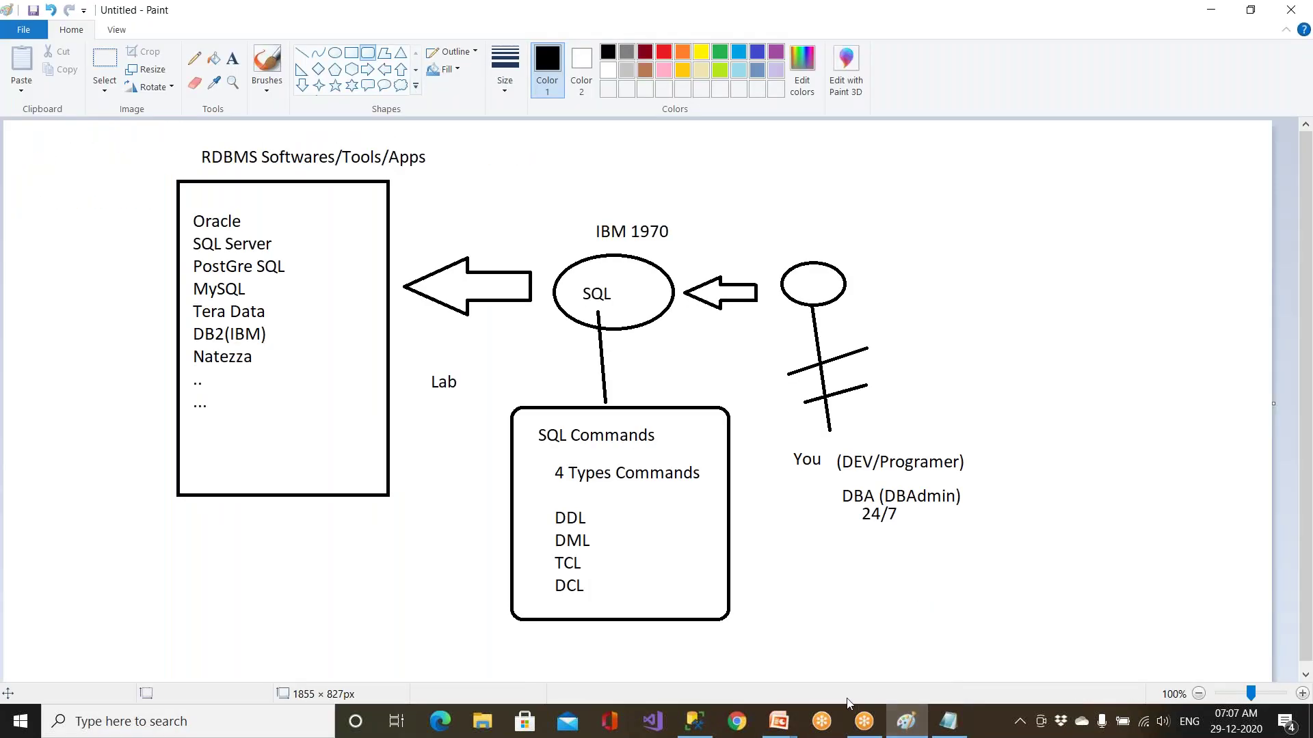
{"action": "left_click", "coordinate": [694, 721]}
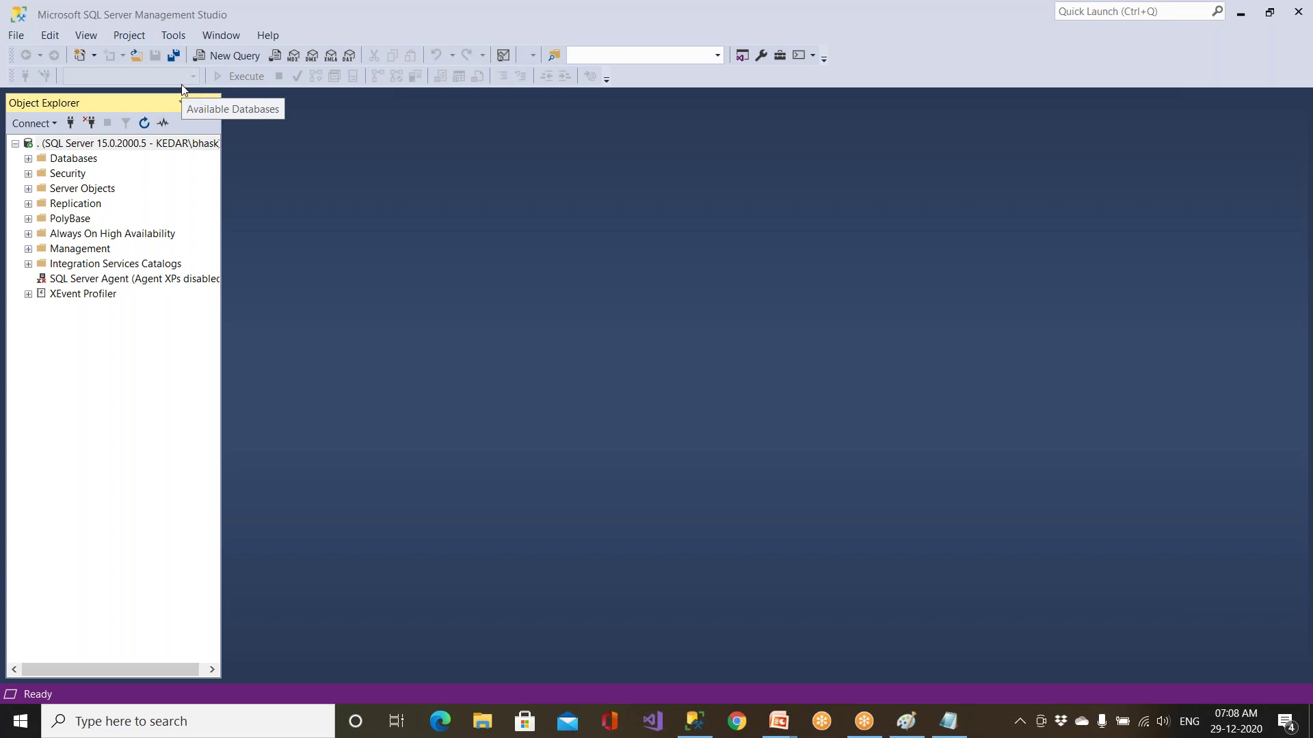
Step: Expand the Databases folder in Object Explorer and examine how the databases are nested under the server by collapsing and re-expanding the tree
{"action": "double_click", "coordinate": [74, 158]}
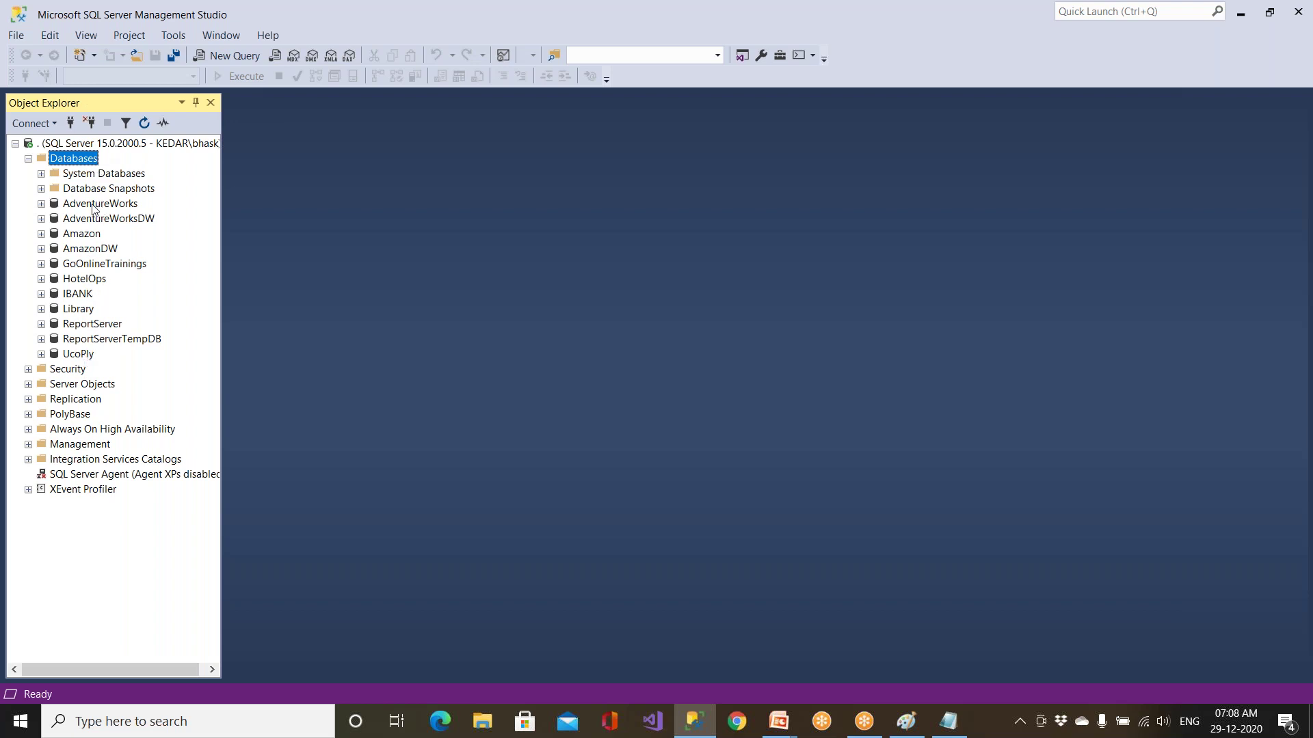
{"action": "left_click", "coordinate": [83, 236]}
{"action": "left_click", "coordinate": [86, 250]}
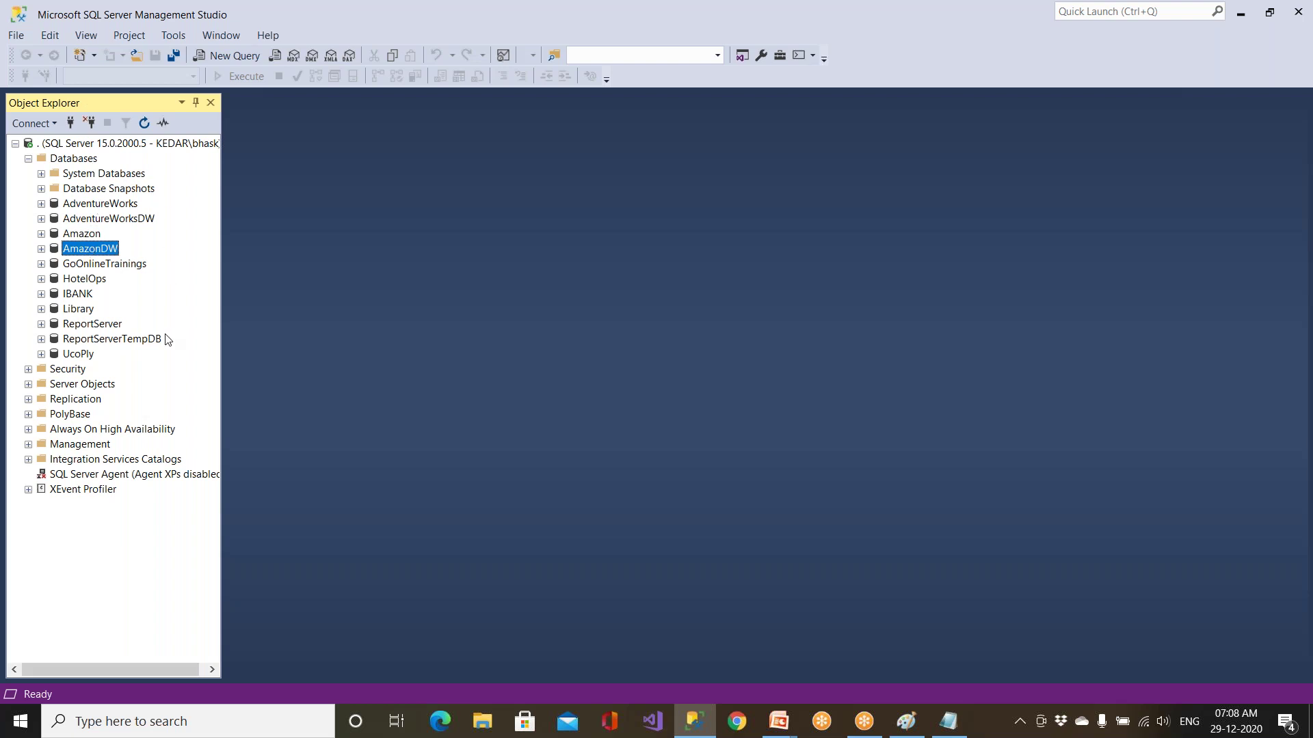
{"action": "left_click", "coordinate": [29, 159]}
{"action": "left_click", "coordinate": [29, 158]}
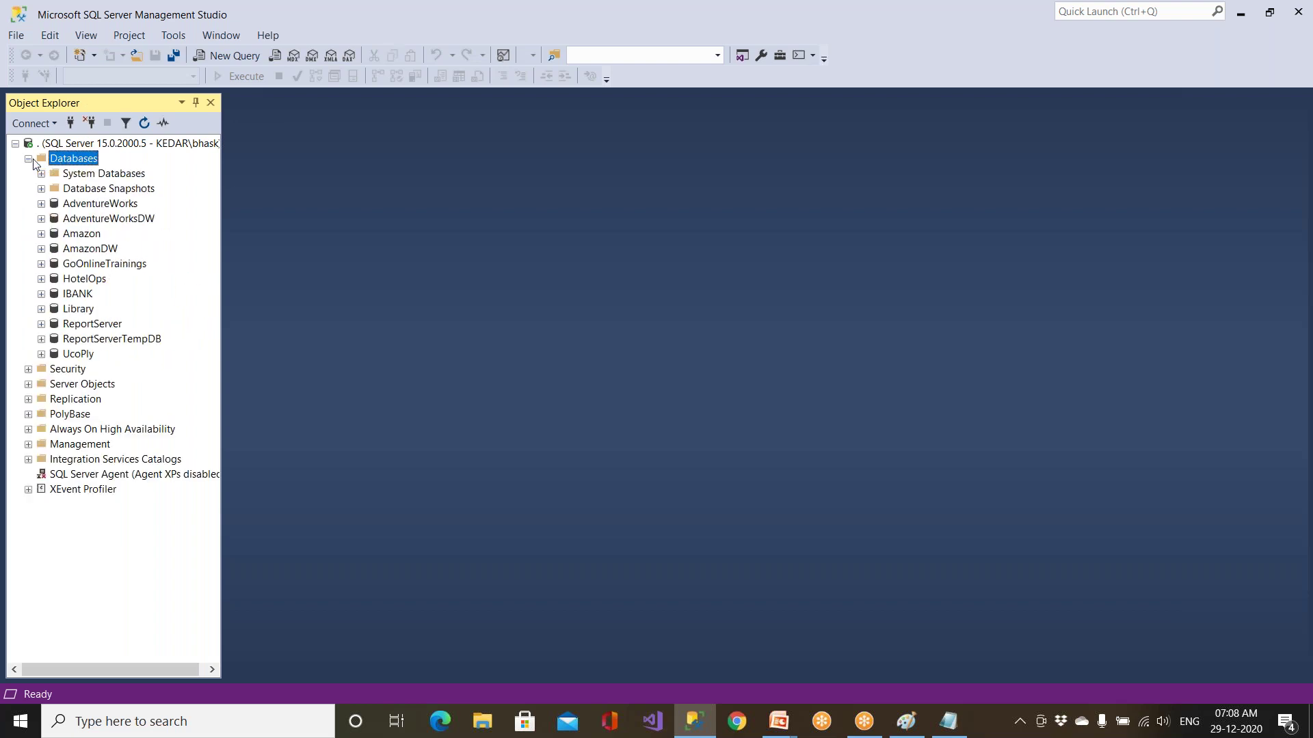
{"action": "left_click", "coordinate": [29, 159]}
{"action": "left_click", "coordinate": [15, 143]}
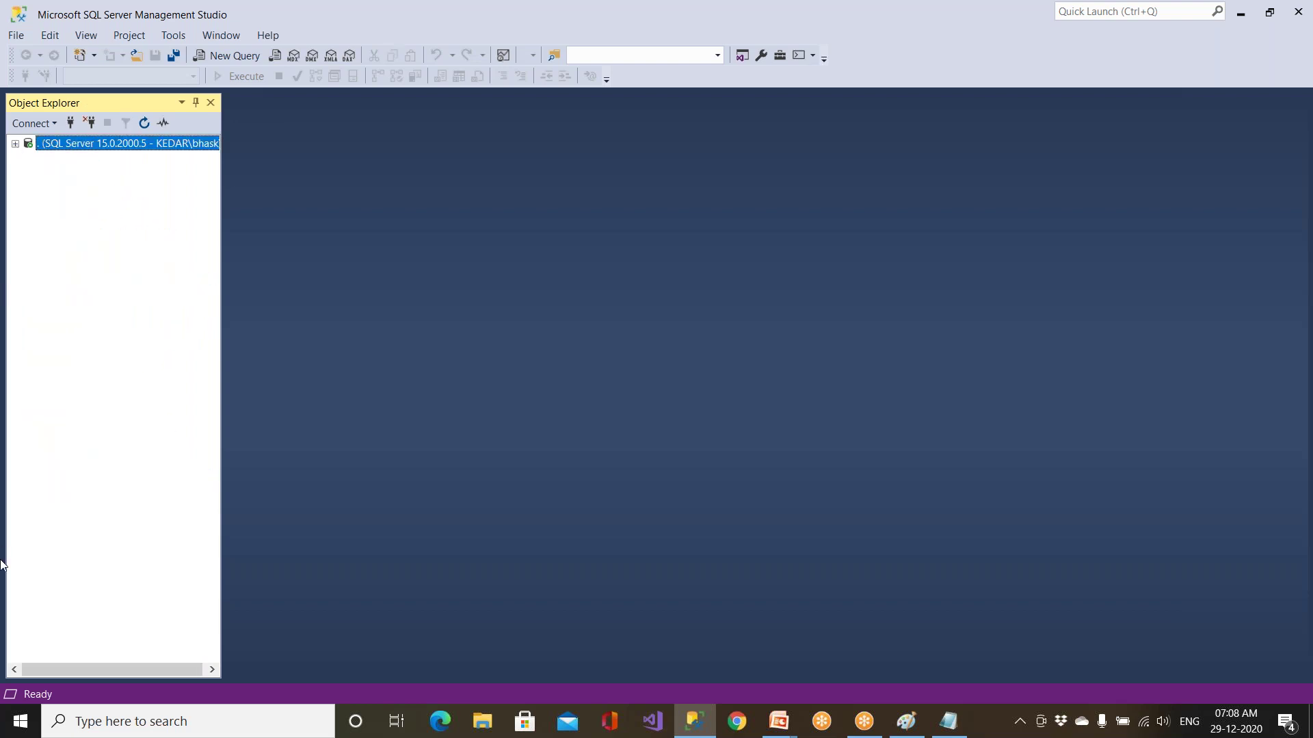
{"action": "left_click", "coordinate": [15, 144]}
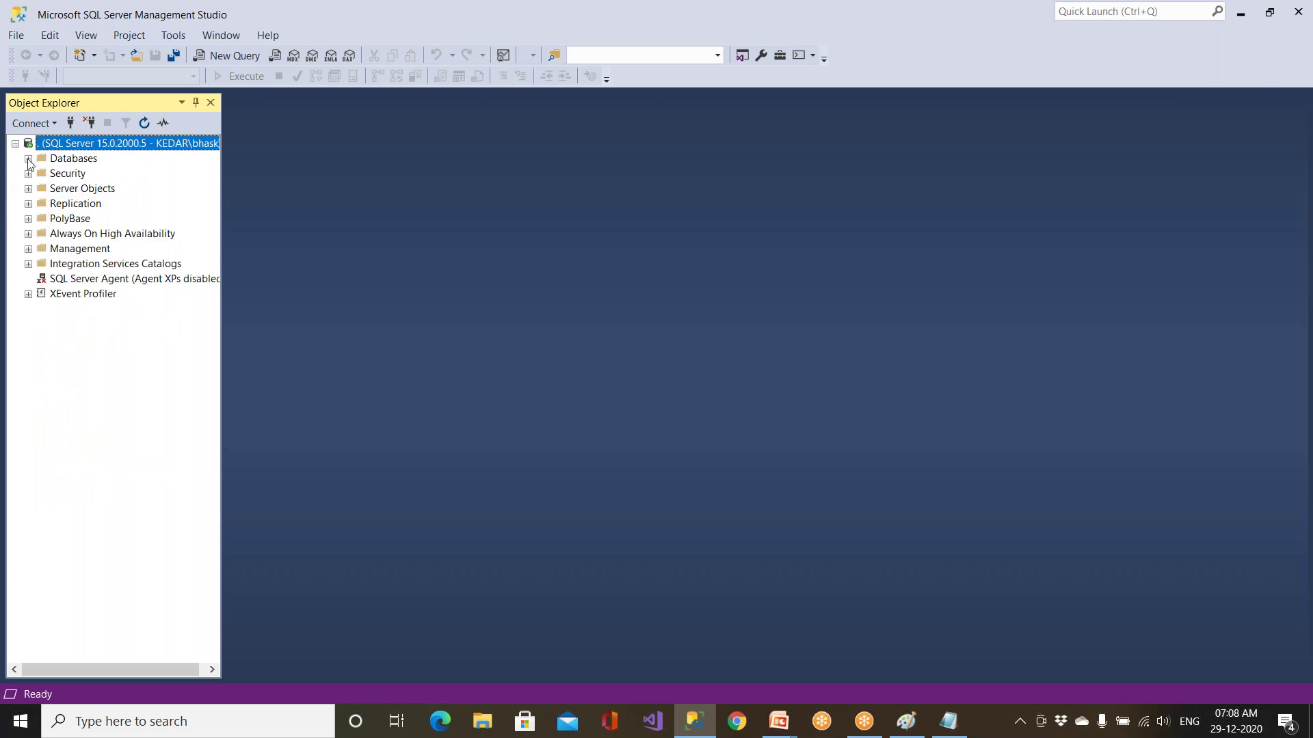
{"action": "left_click", "coordinate": [28, 159]}
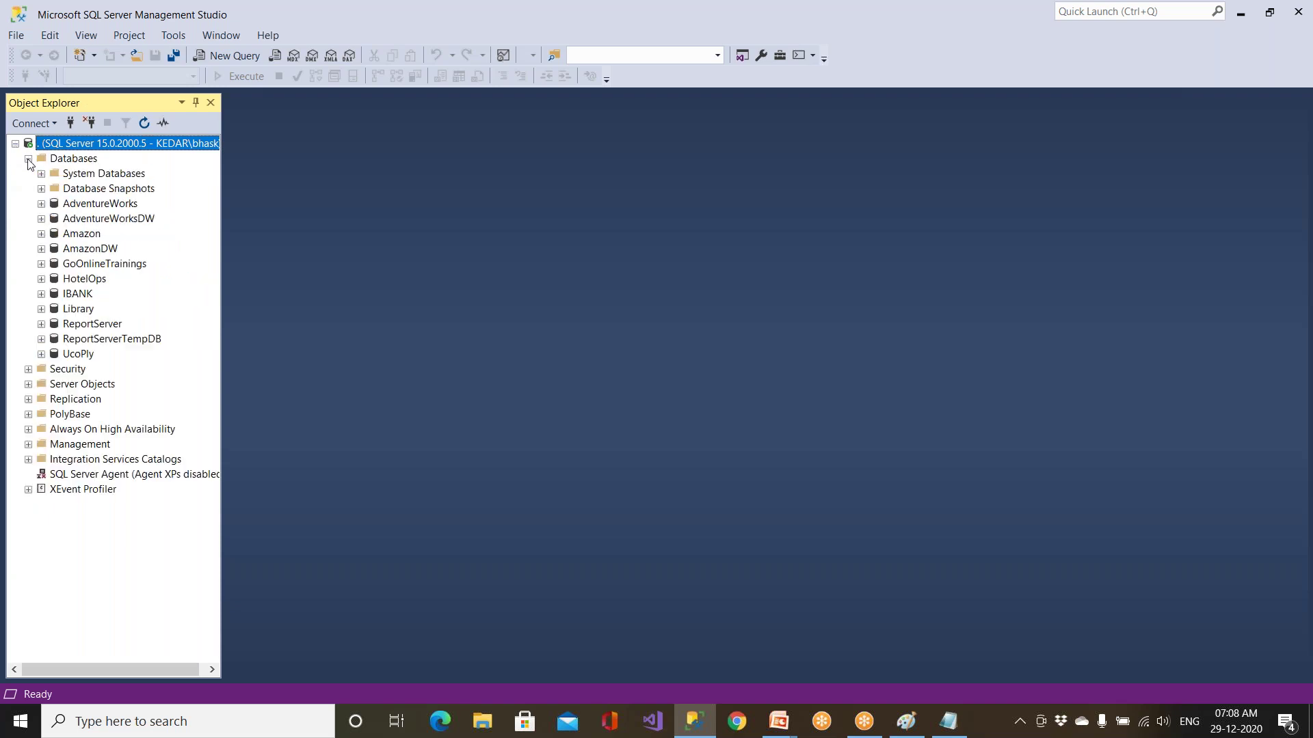
Step: Go through the user databases in Object Explorer one by one, from UcoPly up to Amazon
{"action": "left_click", "coordinate": [91, 355]}
{"action": "left_click", "coordinate": [92, 340]}
{"action": "left_click", "coordinate": [92, 324]}
{"action": "left_click", "coordinate": [87, 309]}
{"action": "left_click", "coordinate": [82, 293]}
{"action": "left_click", "coordinate": [83, 279]}
{"action": "left_click", "coordinate": [85, 264]}
{"action": "left_click", "coordinate": [82, 233]}
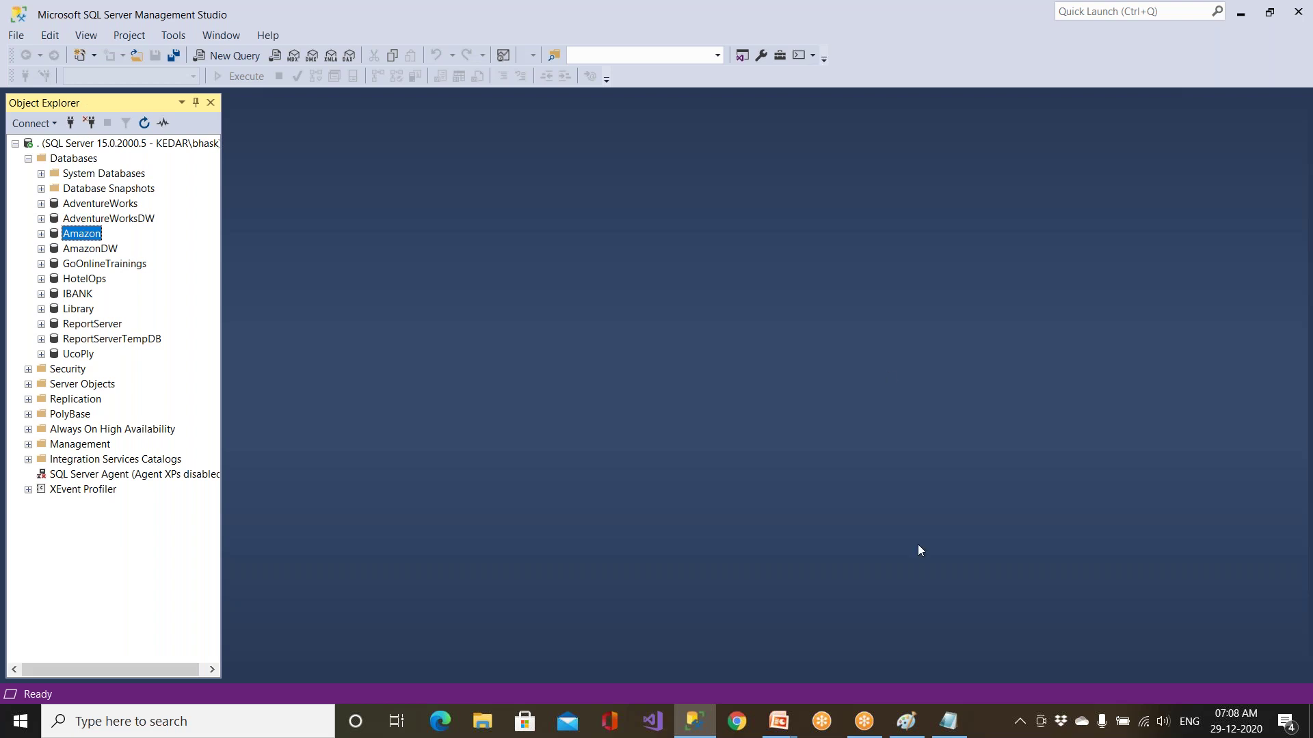
Step: In the Notepad notes, change the database line to read "Create New Database"
{"action": "left_click", "coordinate": [950, 723]}
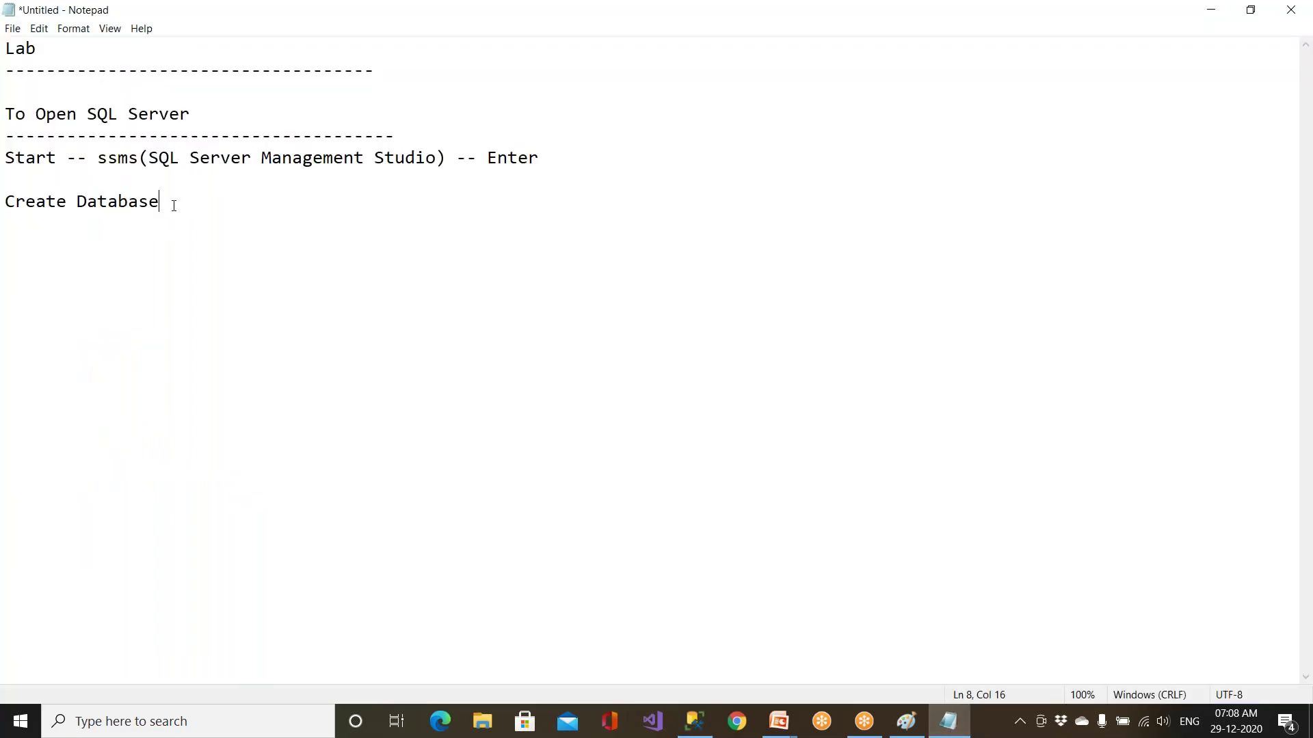
{"action": "left_click_drag", "start_coordinate": [174, 205], "coordinate": [4, 202]}
{"action": "left_click", "coordinate": [77, 205]}
{"action": "type", "text": "New"}
Step: Switch to SQL Server Management Studio and create a new database named Company with the default owner and file settings
{"action": "left_click", "coordinate": [695, 721]}
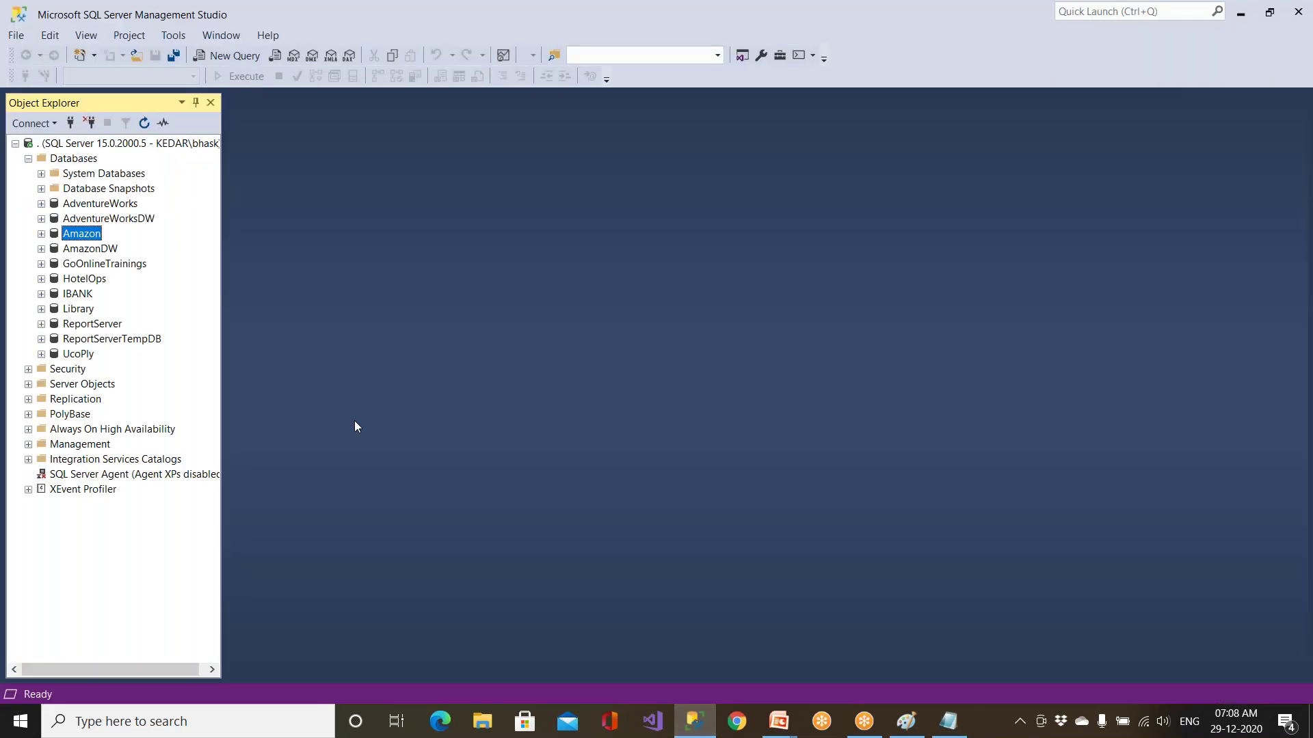
{"action": "left_click", "coordinate": [89, 163]}
{"action": "right_click", "coordinate": [89, 162]}
{"action": "left_click", "coordinate": [108, 171]}
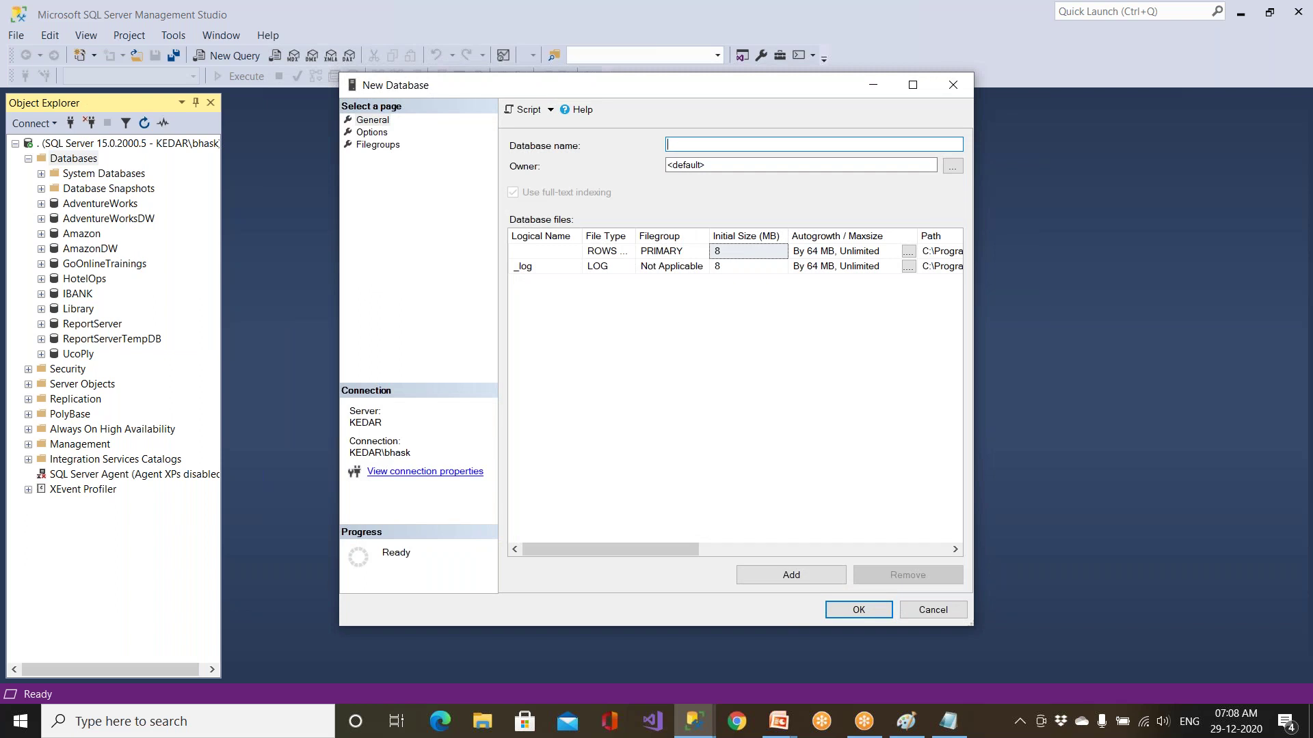
{"action": "type", "text": "Company"}
{"action": "left_click_drag", "start_coordinate": [708, 144], "coordinate": [653, 143]}
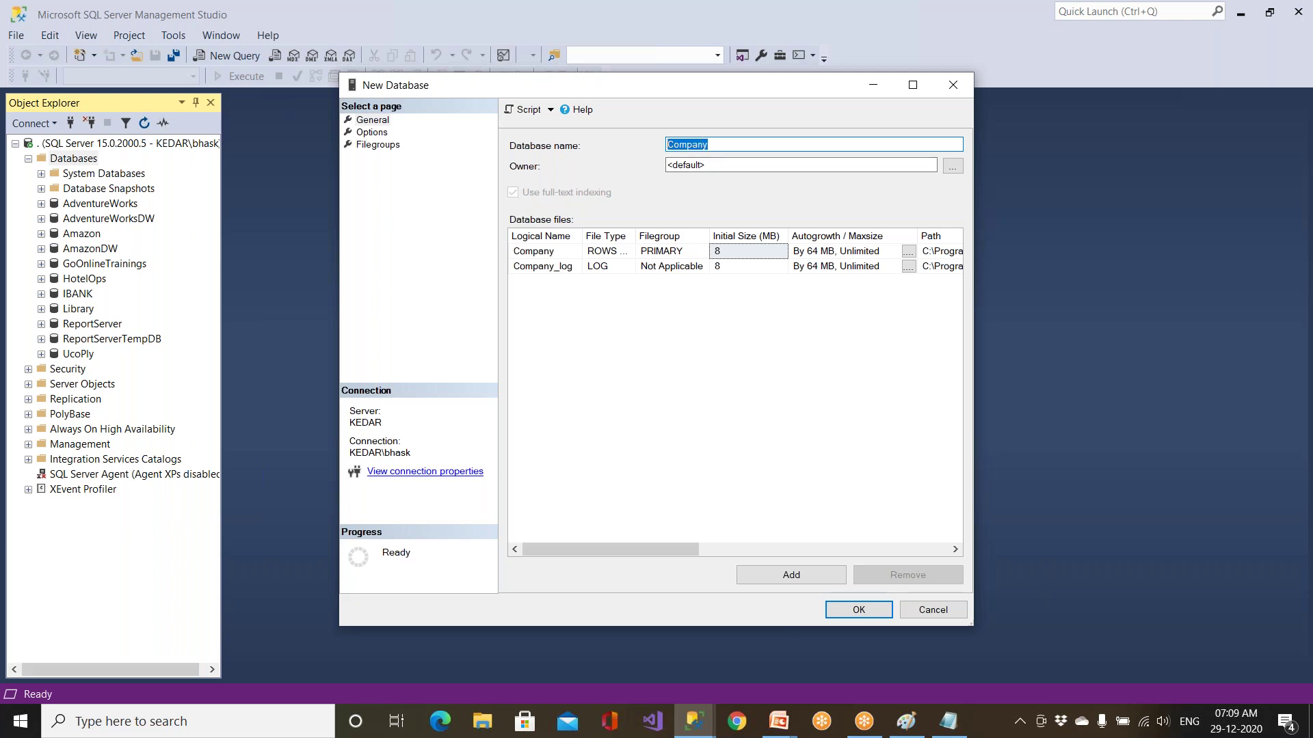
{"action": "left_click", "coordinate": [866, 607]}
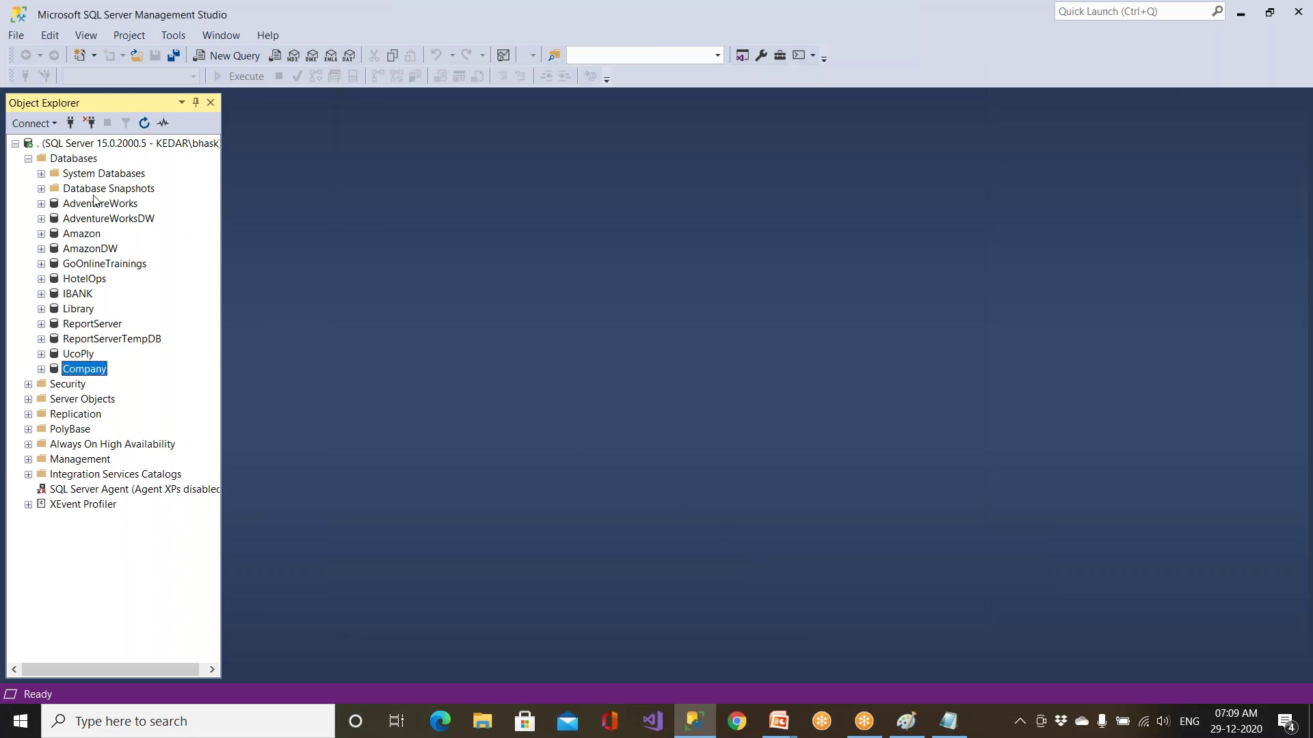
Step: Refresh the Databases folder in Object Explorer and expand the Company database
{"action": "left_click", "coordinate": [73, 158]}
{"action": "left_click", "coordinate": [144, 123]}
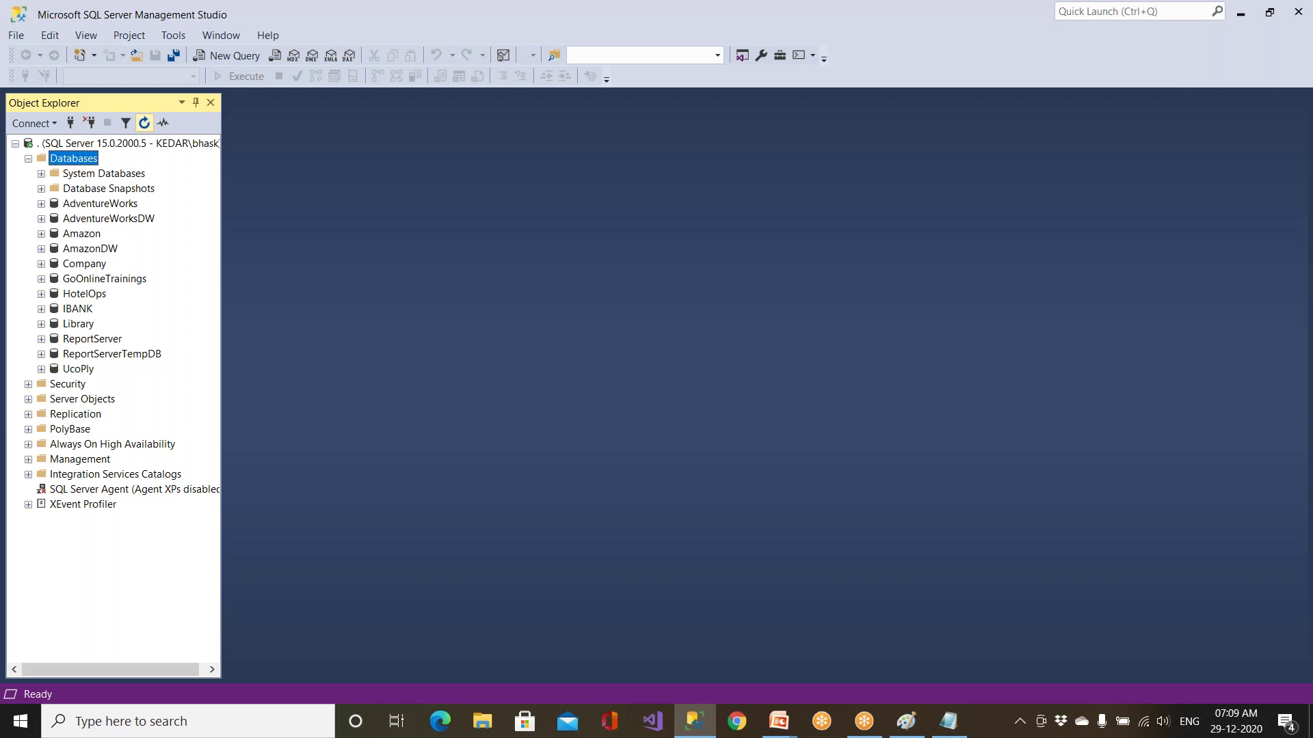
{"action": "double_click", "coordinate": [75, 267]}
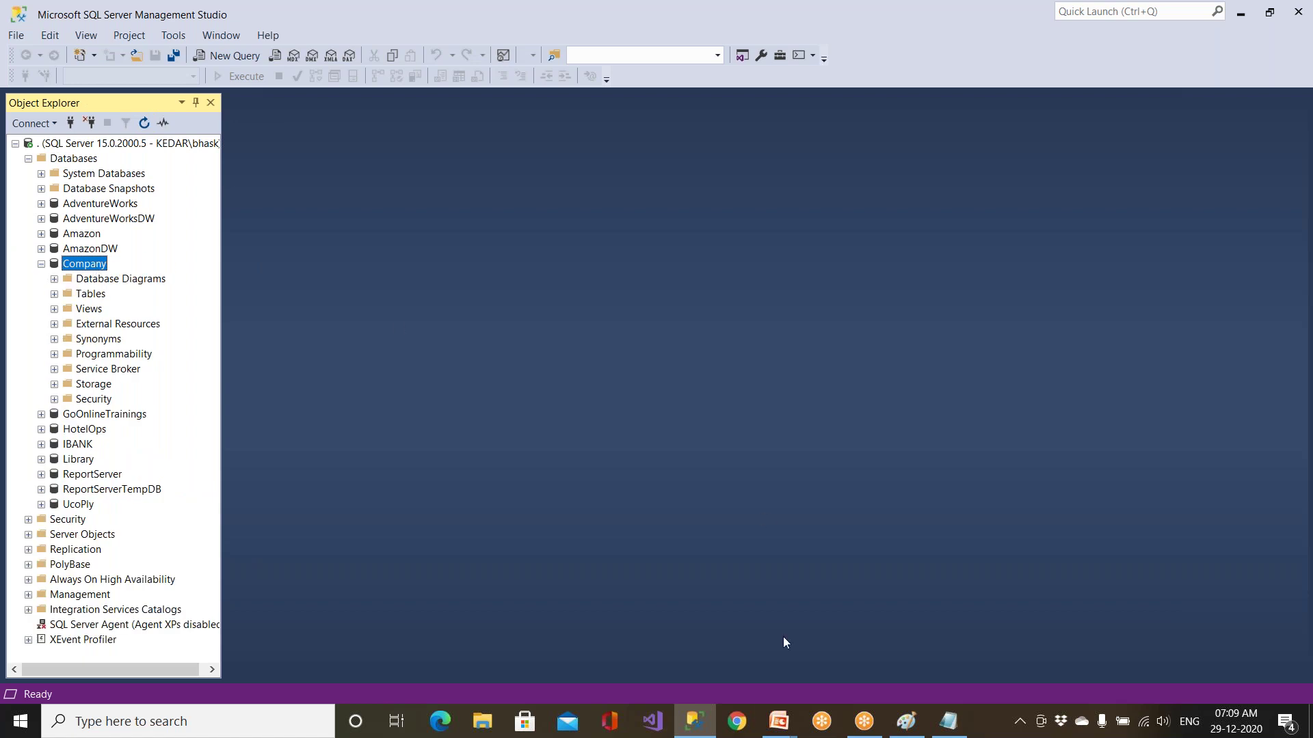
Step: In the Notepad notes, add the lines ".mdf (Data file)" and ".ldf (Log file)" below "Create New Database"
{"action": "left_click", "coordinate": [949, 721]}
{"action": "left_click", "coordinate": [225, 216]}
{"action": "key", "text": "Return"}
{"action": "type", "text": ".m"}
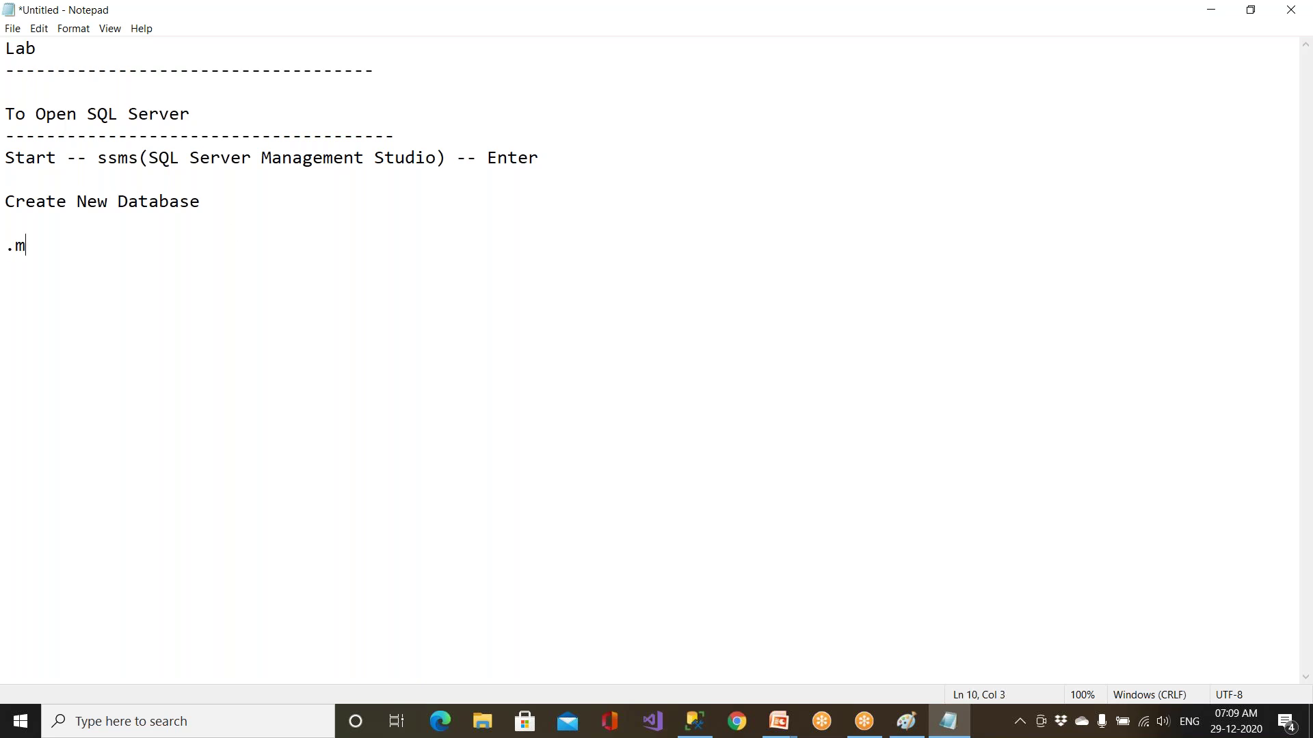
{"action": "type", "text": "df (Data file)"}
{"action": "key", "text": "Return"}
{"action": "type", "text": ".l"}
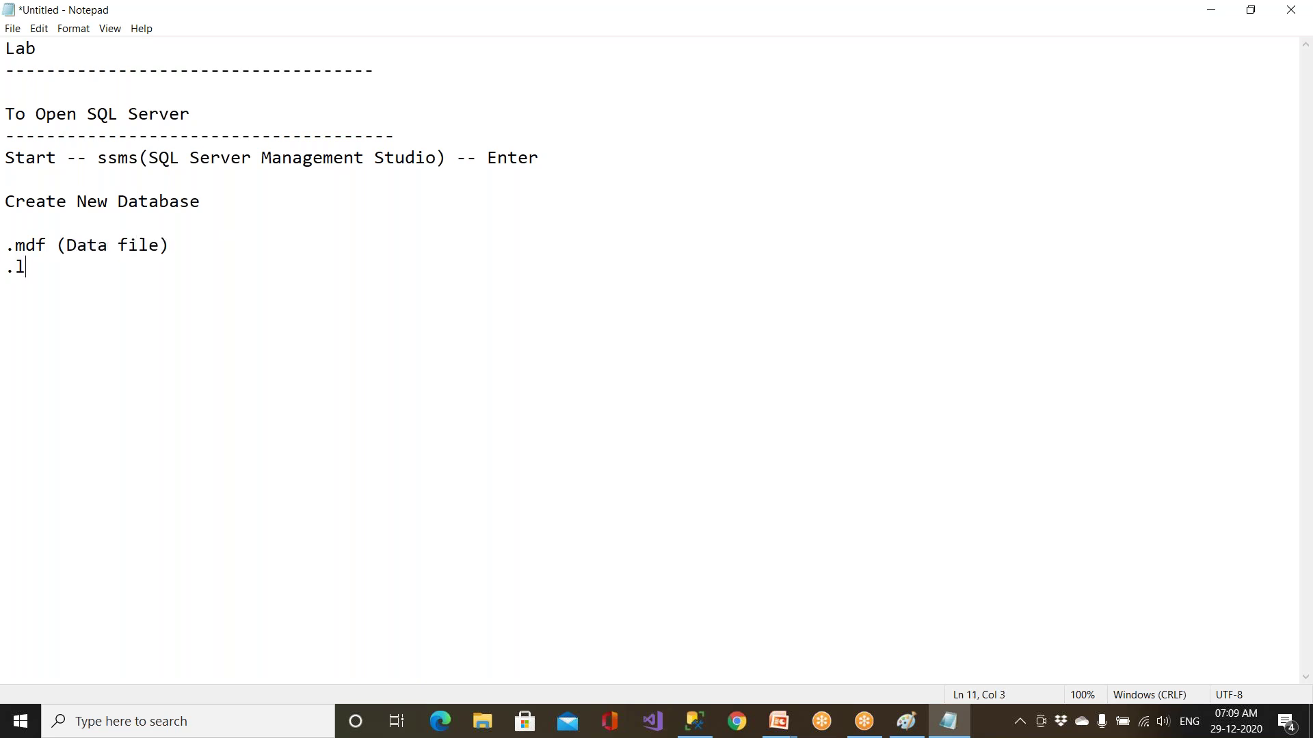
{"action": "type", "text": "df (o"}
{"action": "key", "text": "BackSpace"}
{"action": "type", "text": "g file)"}
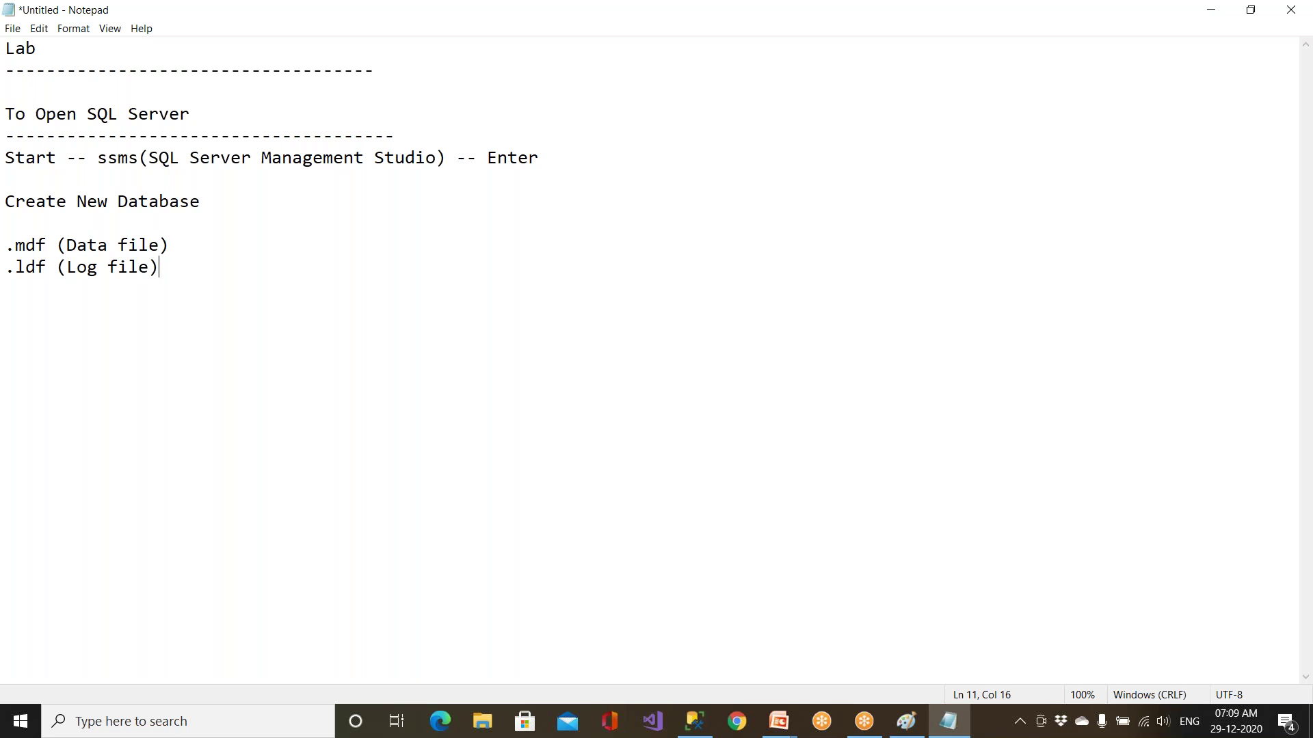
Step: Append "-- Data" to the .mdf line and "-- Log" to the .ldf line of the notes
{"action": "left_click_drag", "start_coordinate": [38, 201], "coordinate": [211, 205]}
{"action": "left_click", "coordinate": [189, 279]}
{"action": "left_click_drag", "start_coordinate": [189, 279], "coordinate": [7, 247]}
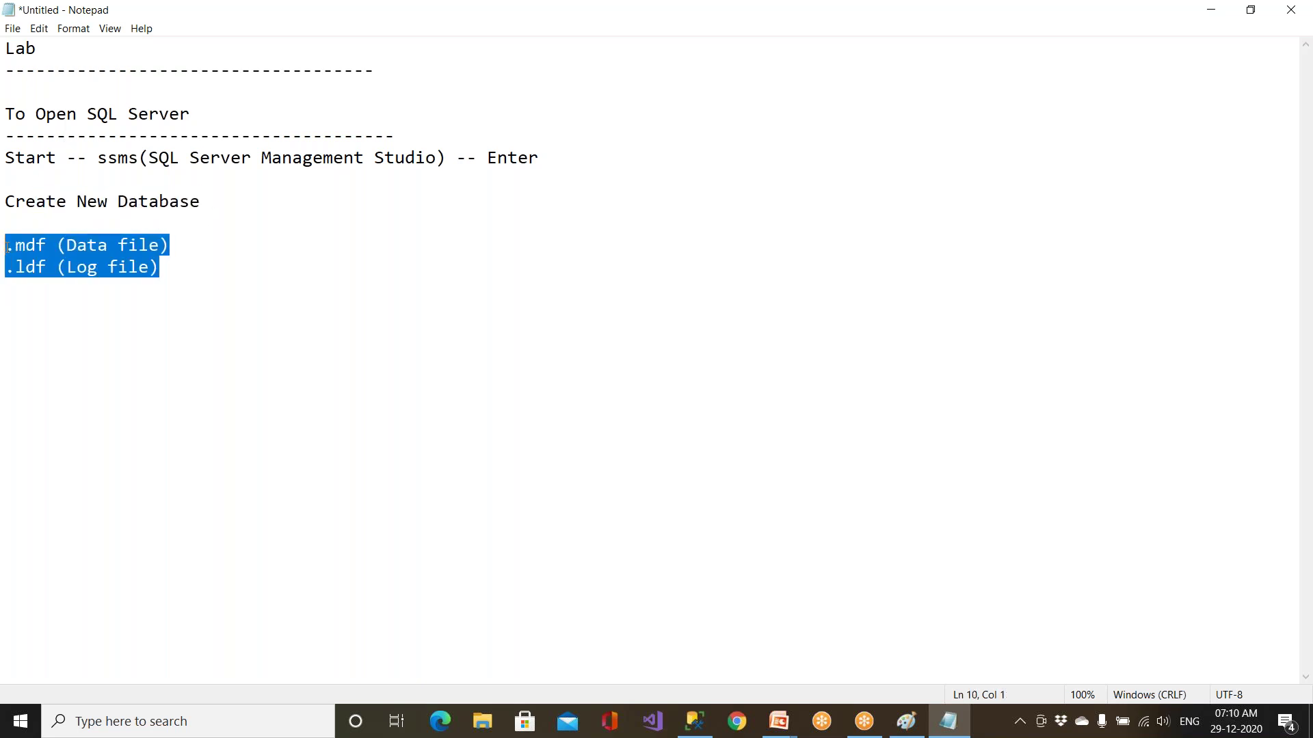
{"action": "left_click", "coordinate": [198, 245]}
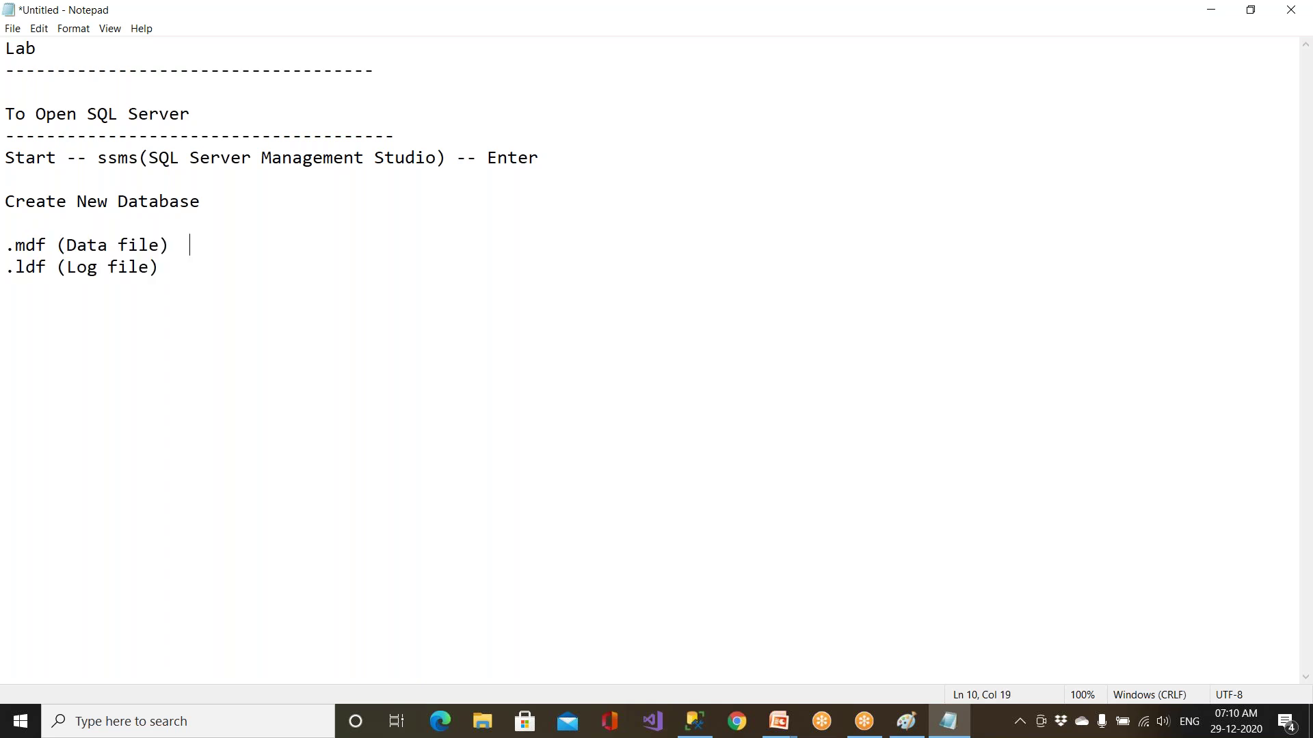
{"action": "type", "text": "-- Data"}
{"action": "left_click", "coordinate": [159, 267]}
{"action": "type", "text": "-- Log"}
{"action": "left_click_drag", "start_coordinate": [160, 268], "coordinate": [8, 268]}
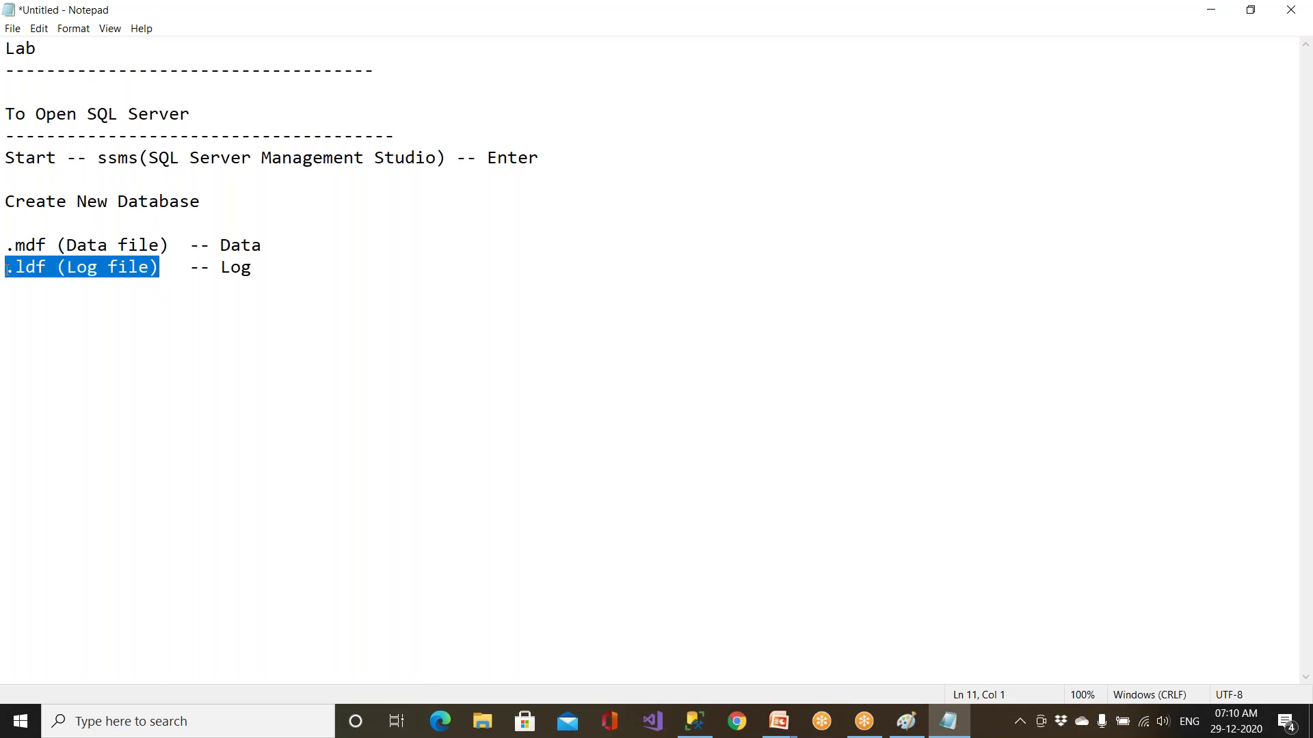
{"action": "left_click", "coordinate": [108, 300]}
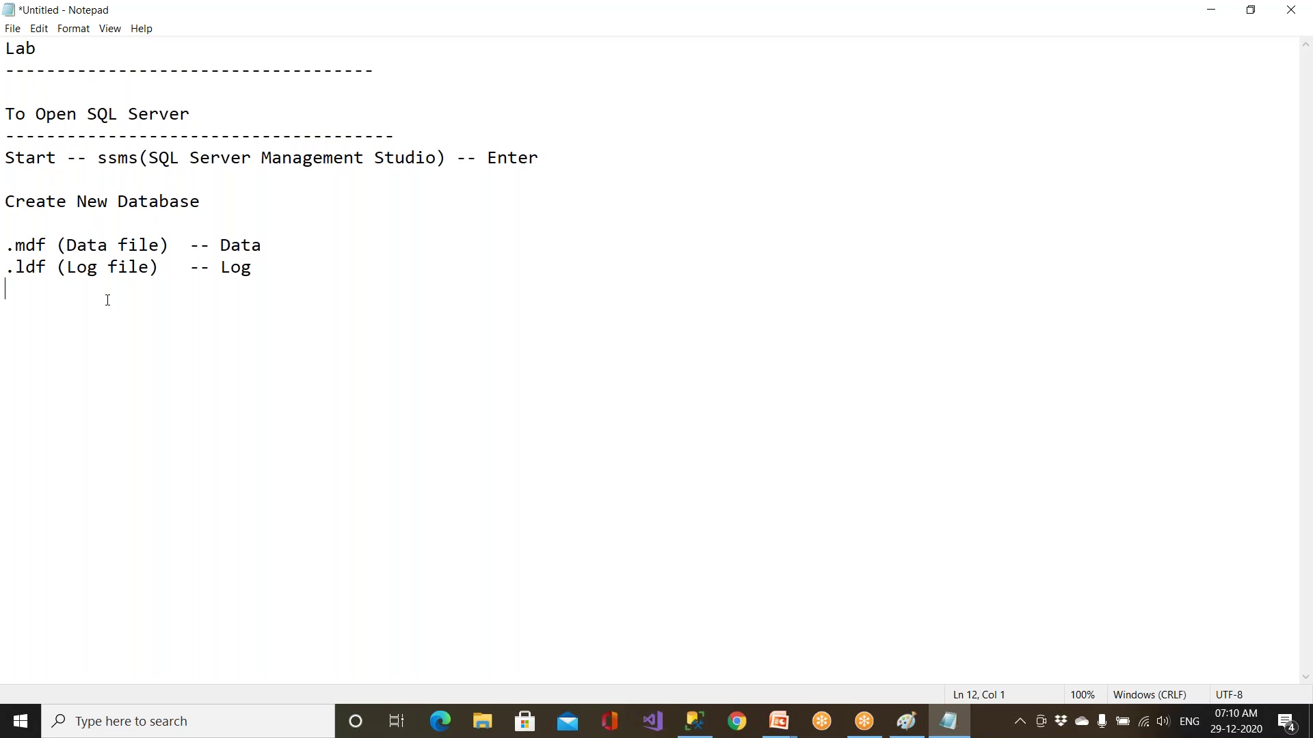
Step: Insert the line "Table and Store data" between "Create New Database" and the .mdf line, set off by blank lines
{"action": "left_click_drag", "start_coordinate": [36, 202], "coordinate": [234, 199]}
{"action": "left_click", "coordinate": [234, 199]}
{"action": "key", "text": "Return"}
{"action": "key", "text": "Return"}
{"action": "type", "text": "Table"}
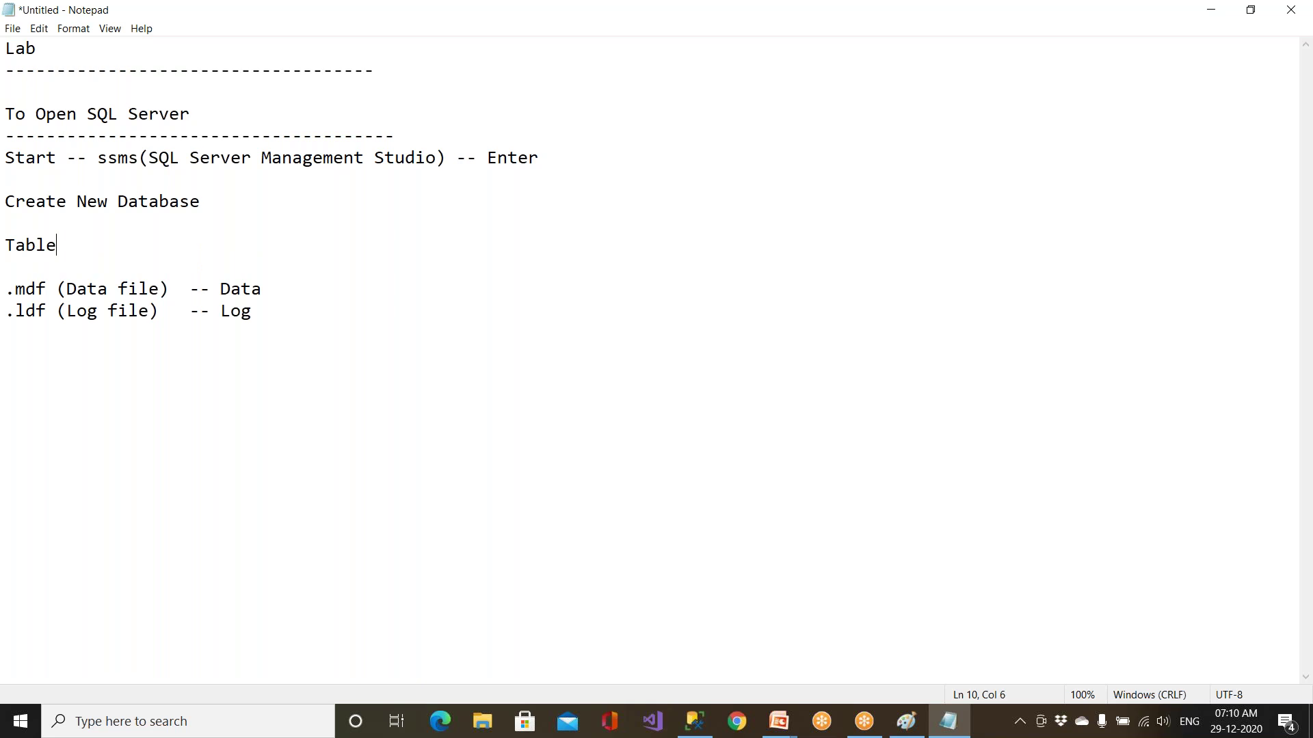
{"action": "type", "text": " and Store data"}
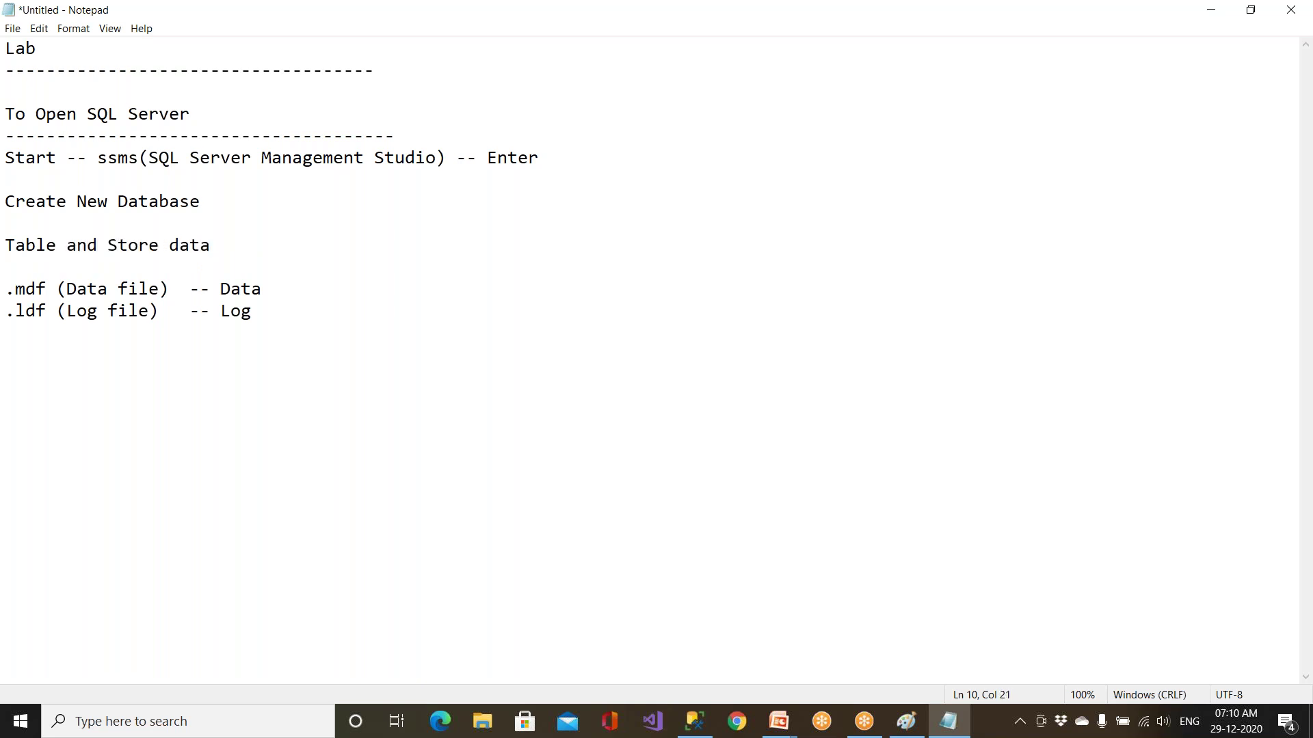
{"action": "left_click_drag", "start_coordinate": [109, 244], "coordinate": [211, 245]}
{"action": "double_click", "coordinate": [240, 290]}
{"action": "left_click_drag", "start_coordinate": [187, 292], "coordinate": [7, 292]}
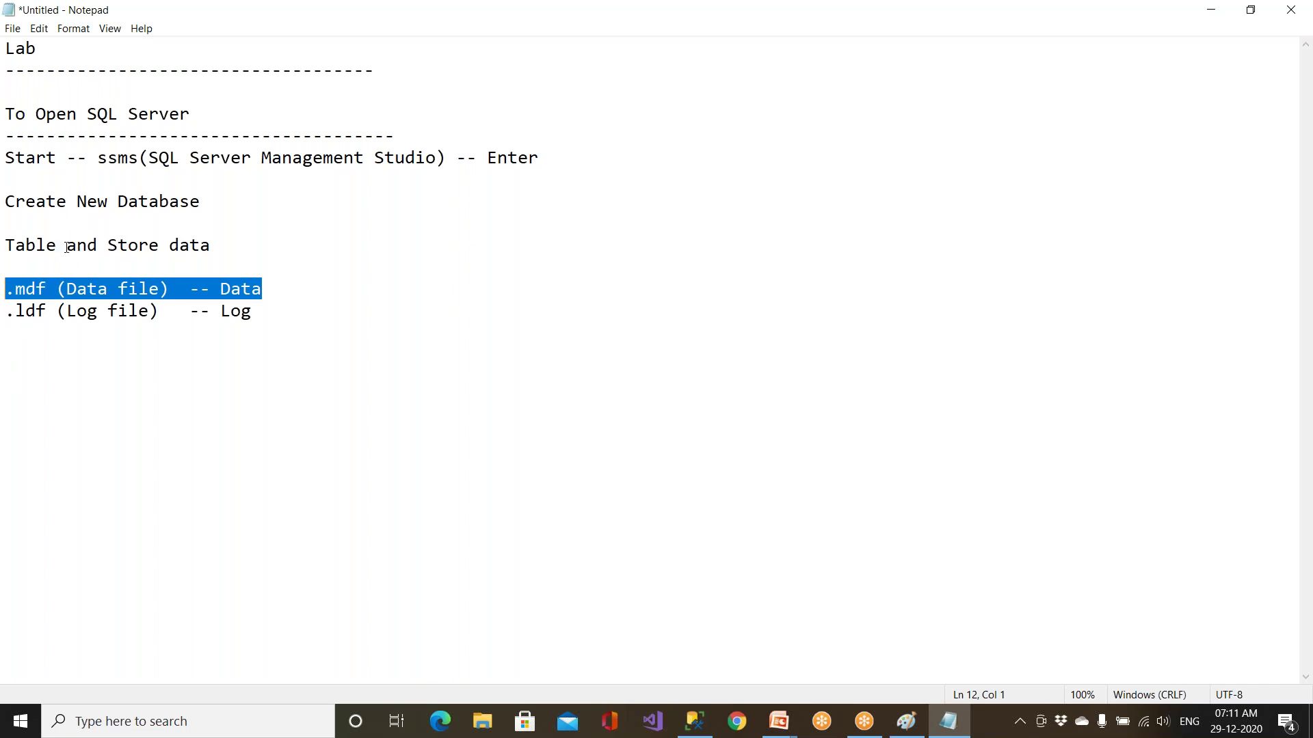
{"action": "left_click_drag", "start_coordinate": [66, 248], "coordinate": [248, 253]}
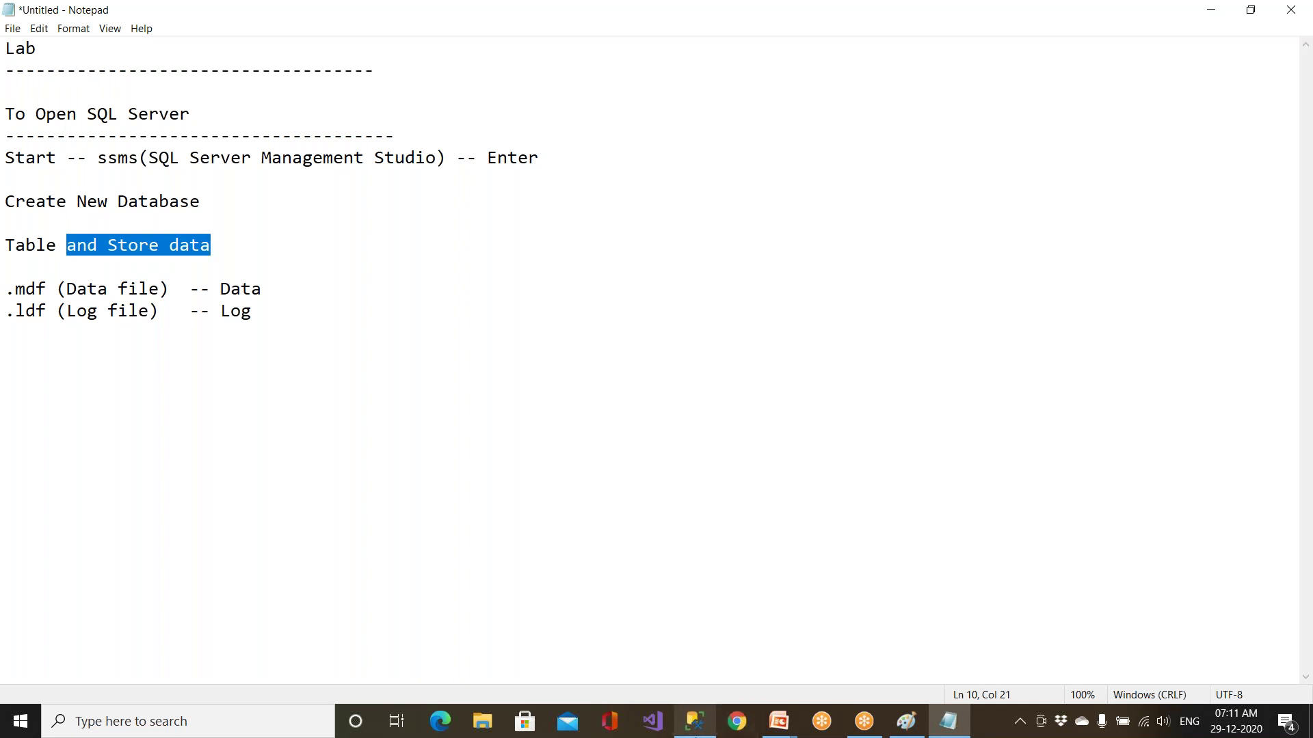
Step: Switch to SQL Server Management Studio, open the Company database's properties and show its Files page in a maximized window
{"action": "left_click", "coordinate": [695, 721]}
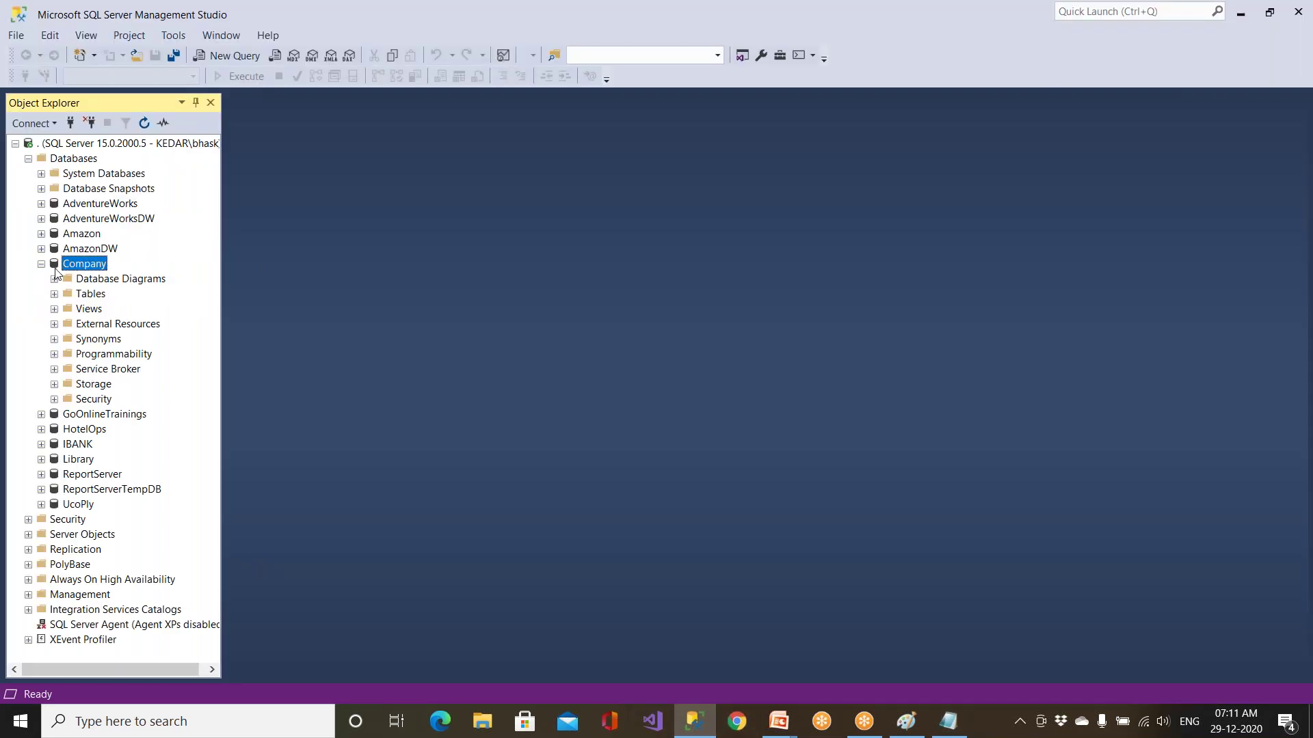
{"action": "right_click", "coordinate": [91, 269]}
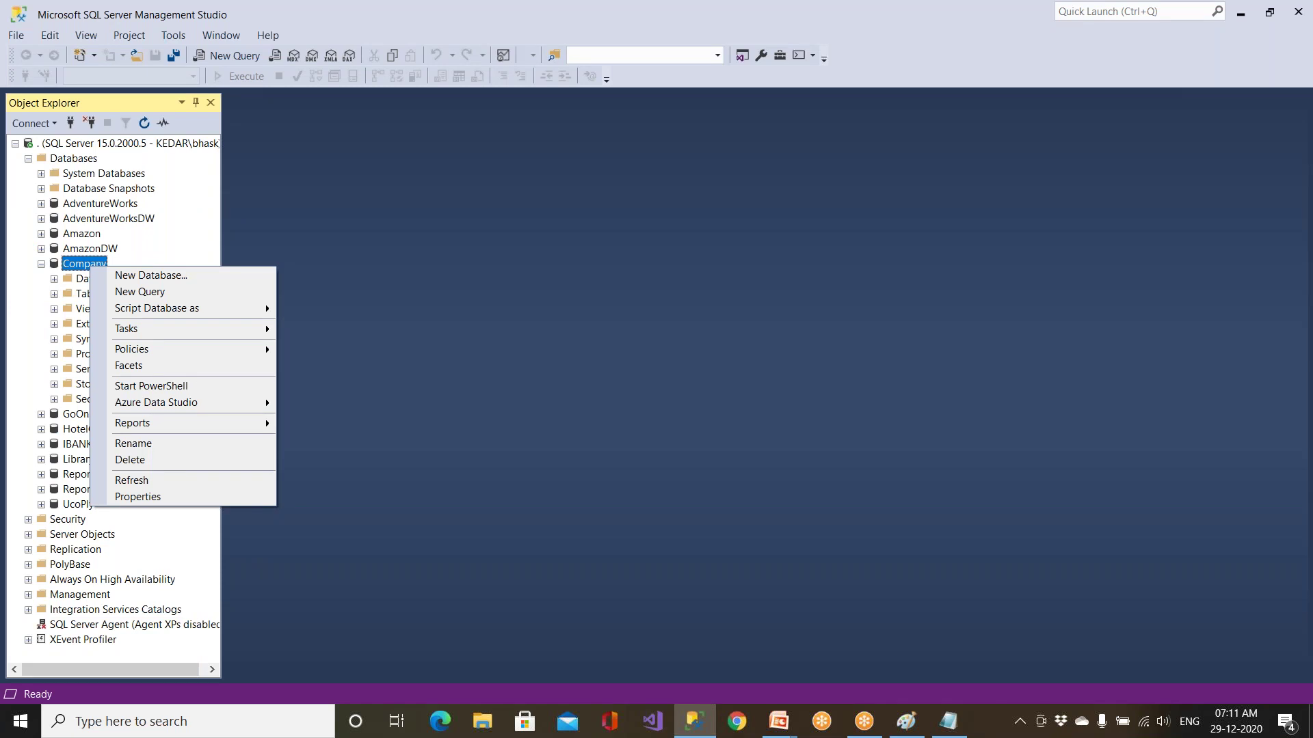
{"action": "left_click", "coordinate": [137, 496]}
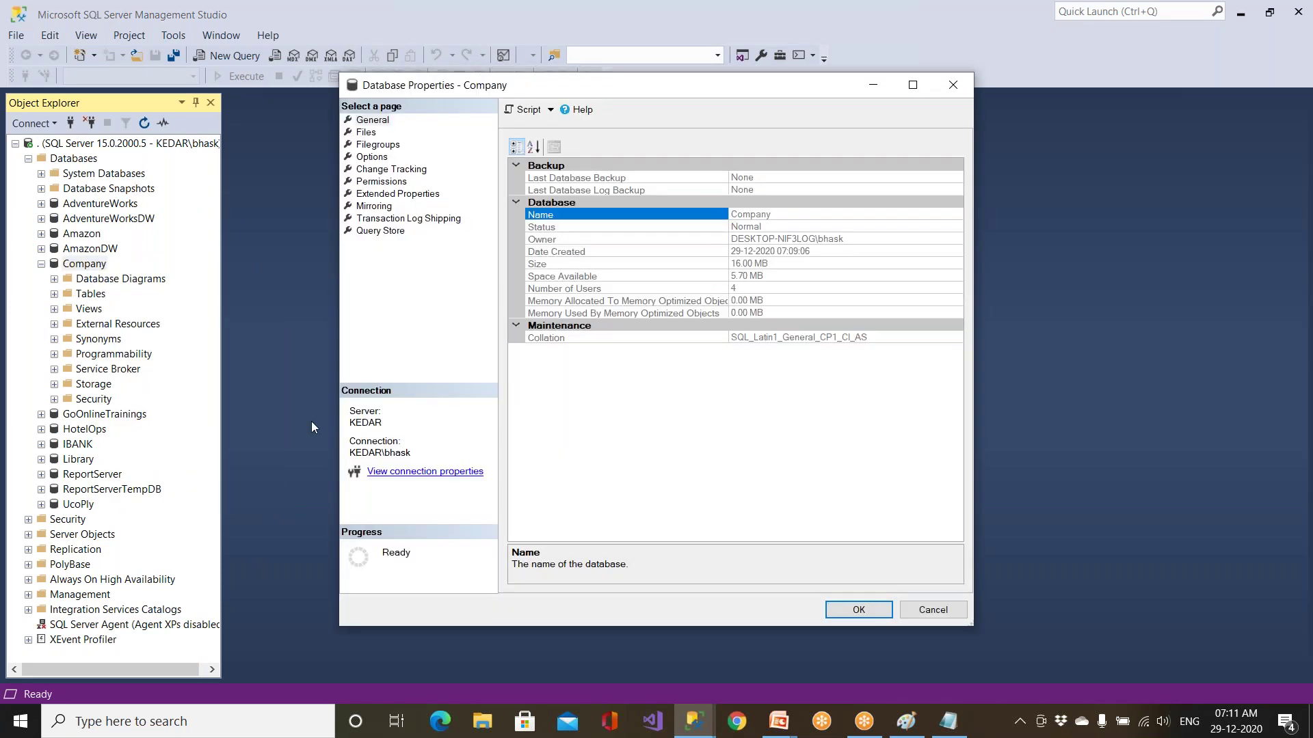
{"action": "left_click", "coordinate": [366, 134]}
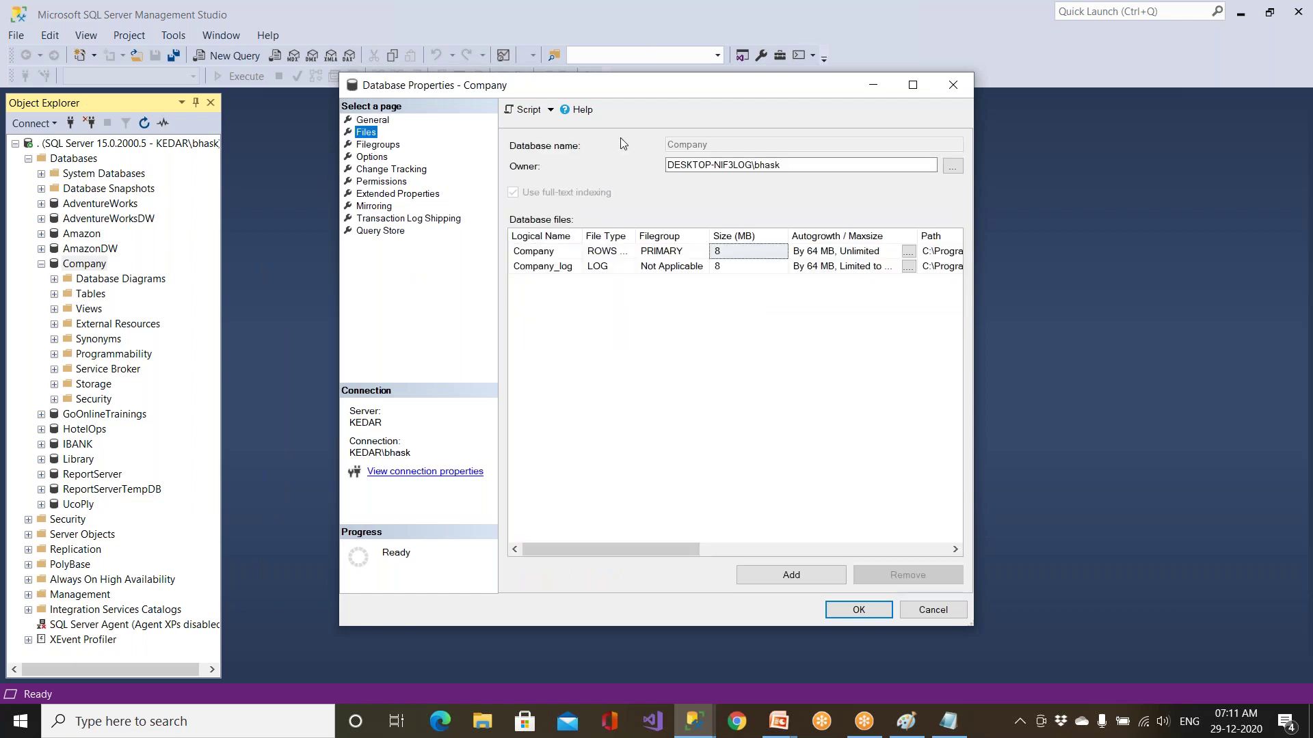
{"action": "left_click", "coordinate": [913, 85]}
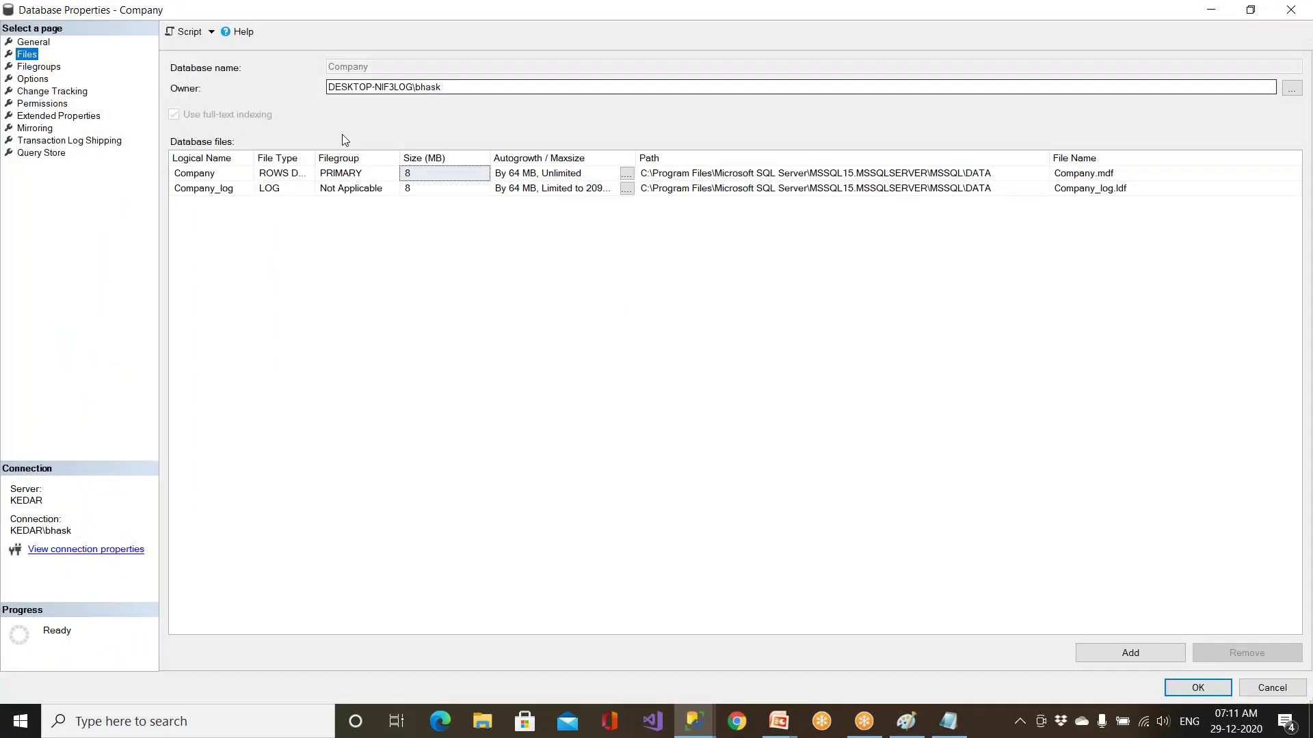
Step: Examine the file names and storage paths of the Company database's data and log files
{"action": "left_click", "coordinate": [1117, 173]}
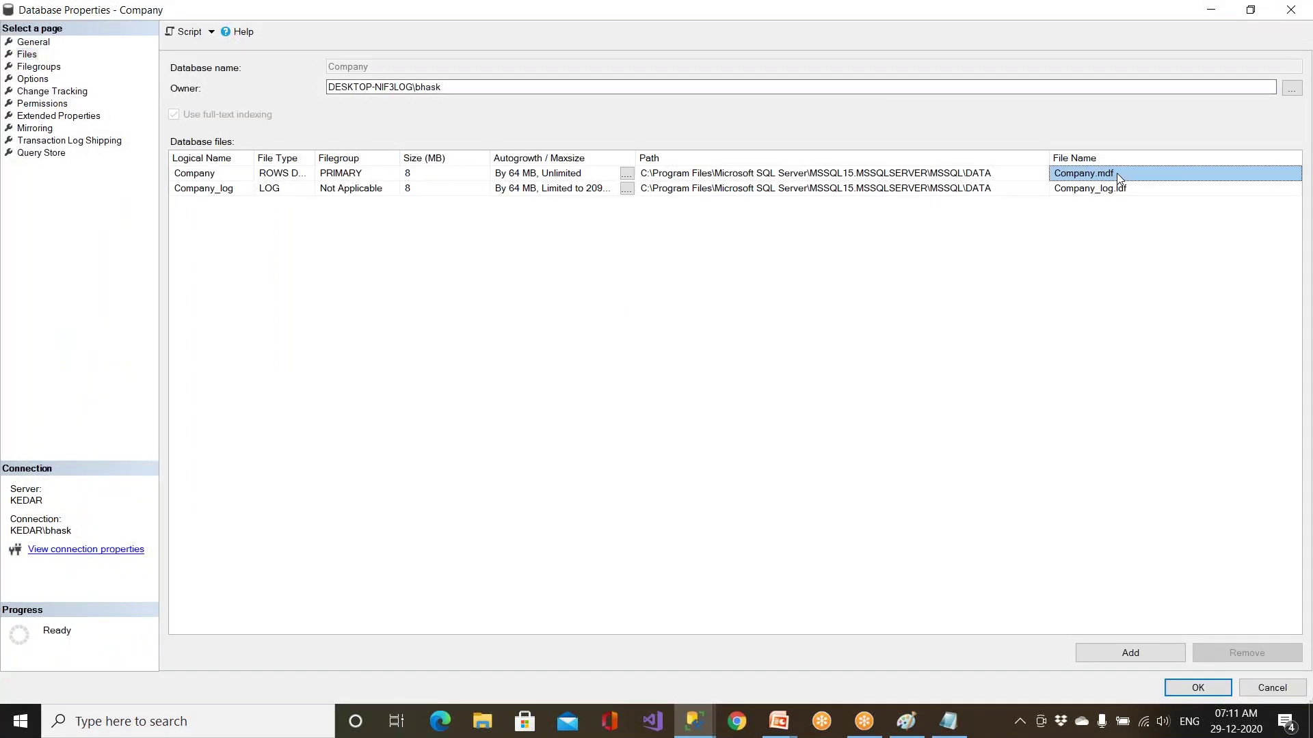
{"action": "left_click", "coordinate": [1126, 189]}
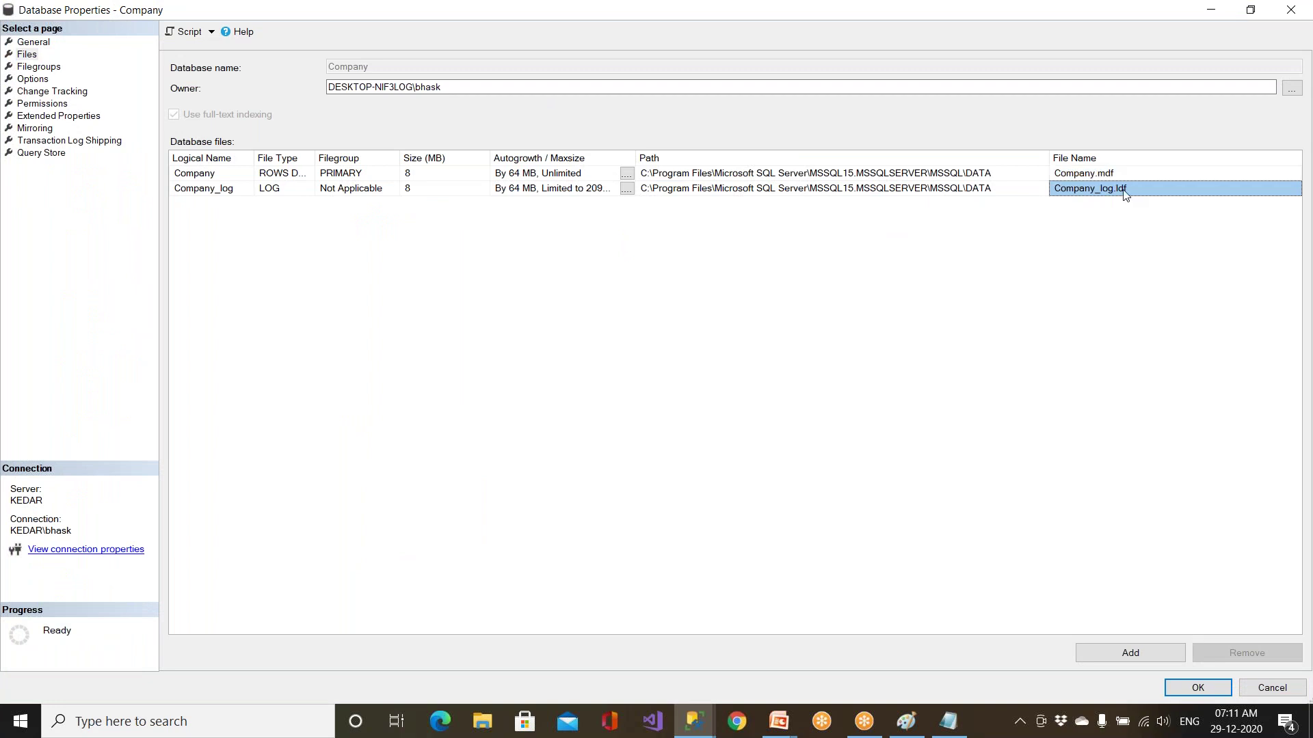
{"action": "left_click", "coordinate": [1020, 177]}
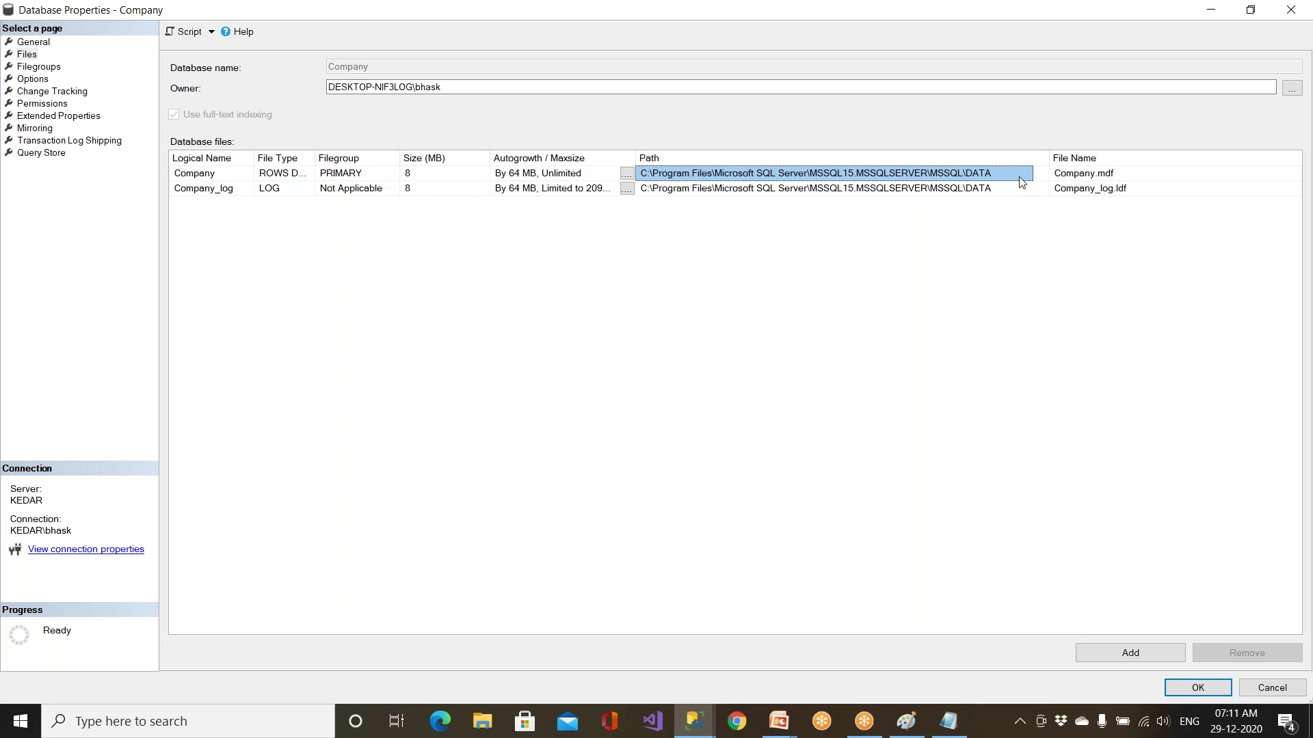
{"action": "left_click", "coordinate": [1015, 194]}
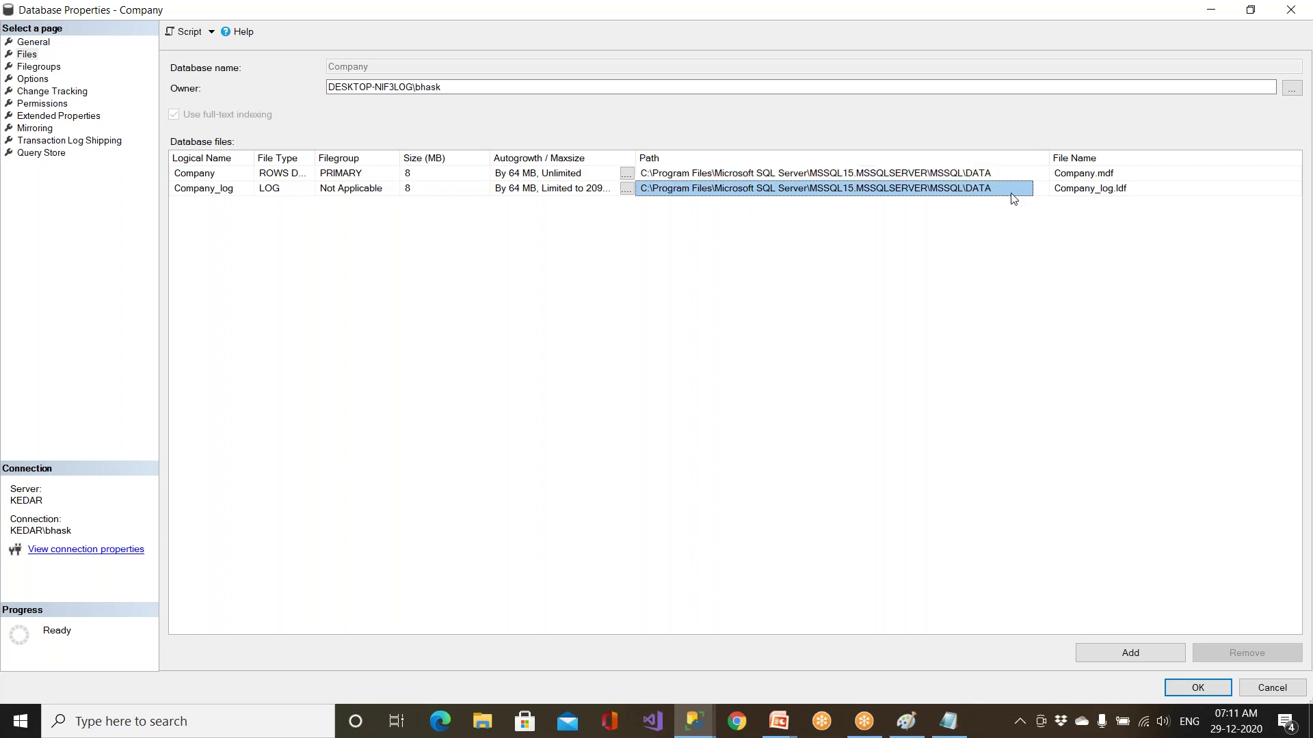
Step: Copy the data file's path and open C:\Program Files\Microsoft SQL Server\MSSQL15.MSSQLSERVER\MSSQL\DATA through Windows Run, granting permanent access to the folder
{"action": "left_click", "coordinate": [981, 173]}
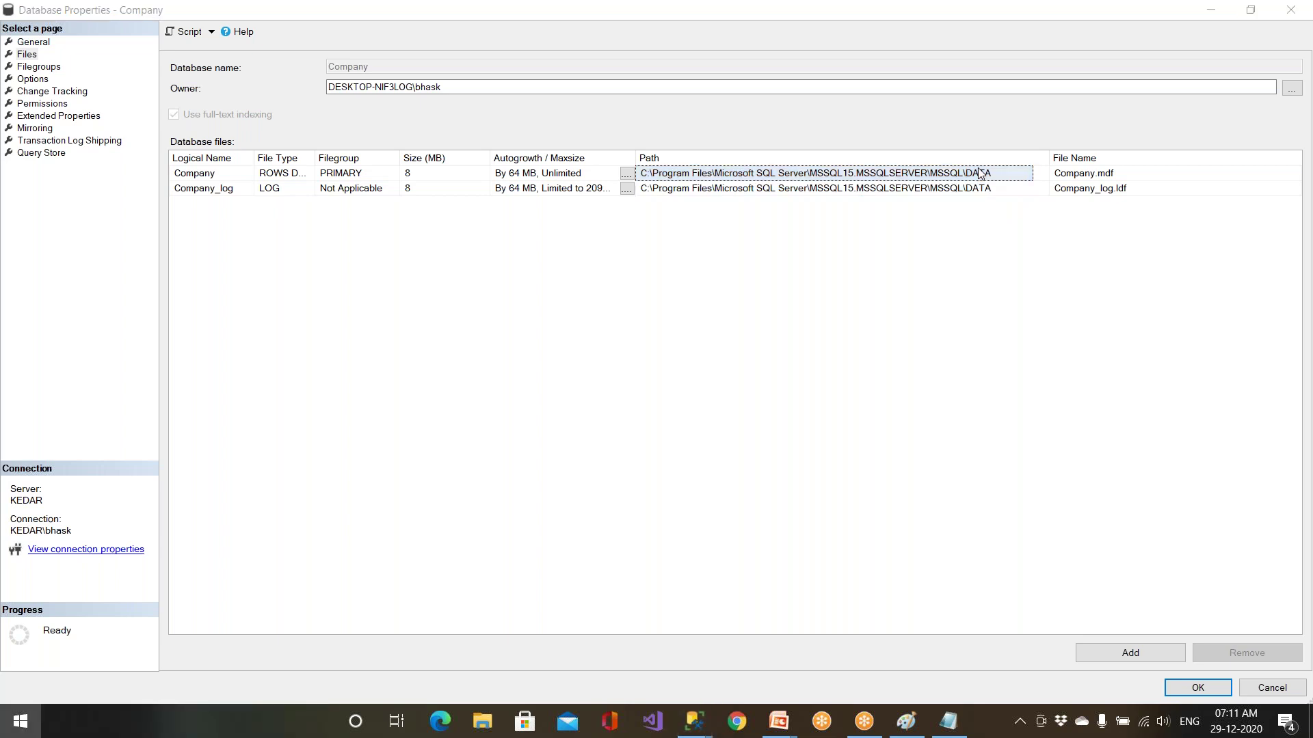
{"action": "key", "text": "super"}
{"action": "type", "text": "run"}
{"action": "key", "text": "Return"}
{"action": "type", "text": "C:\\Program Files\\Microsoft SQL Server\\MSSQL15.MSSQLSERVER\\MSSQL\\DATA"}
{"action": "key", "text": "Return"}
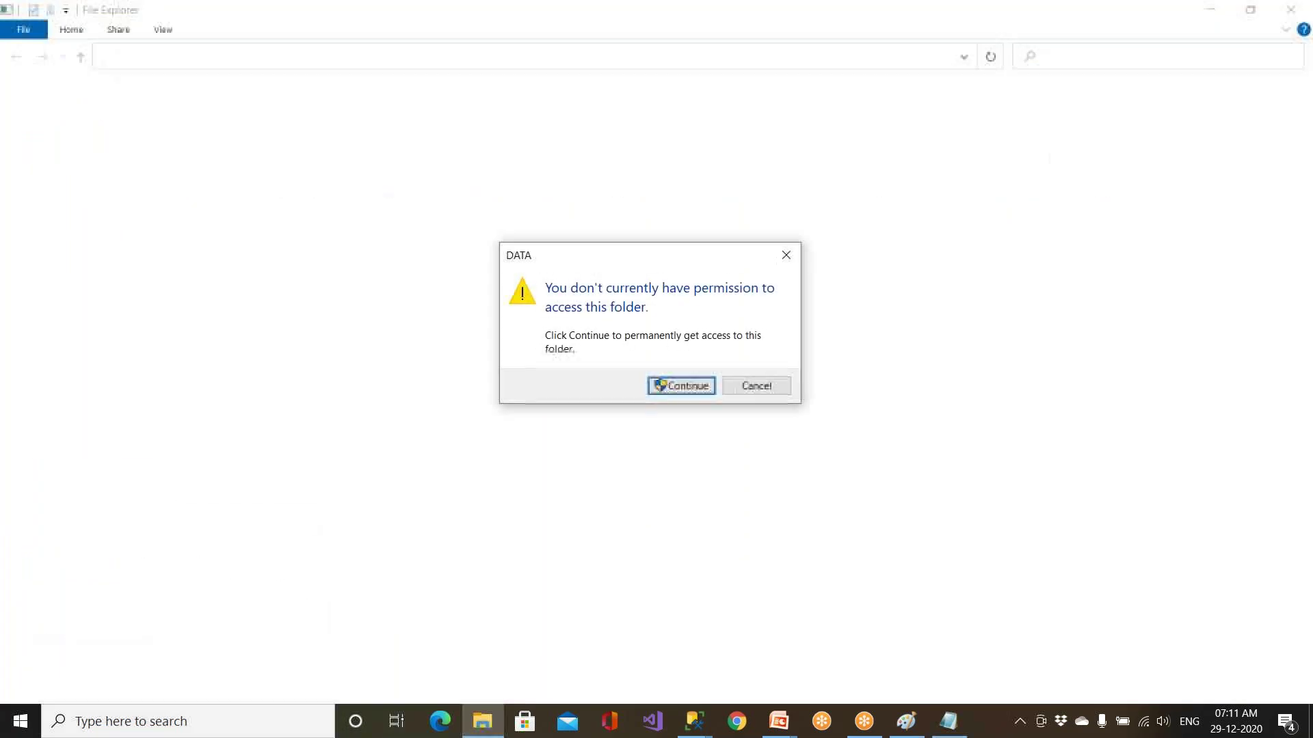
{"action": "left_click", "coordinate": [681, 386]}
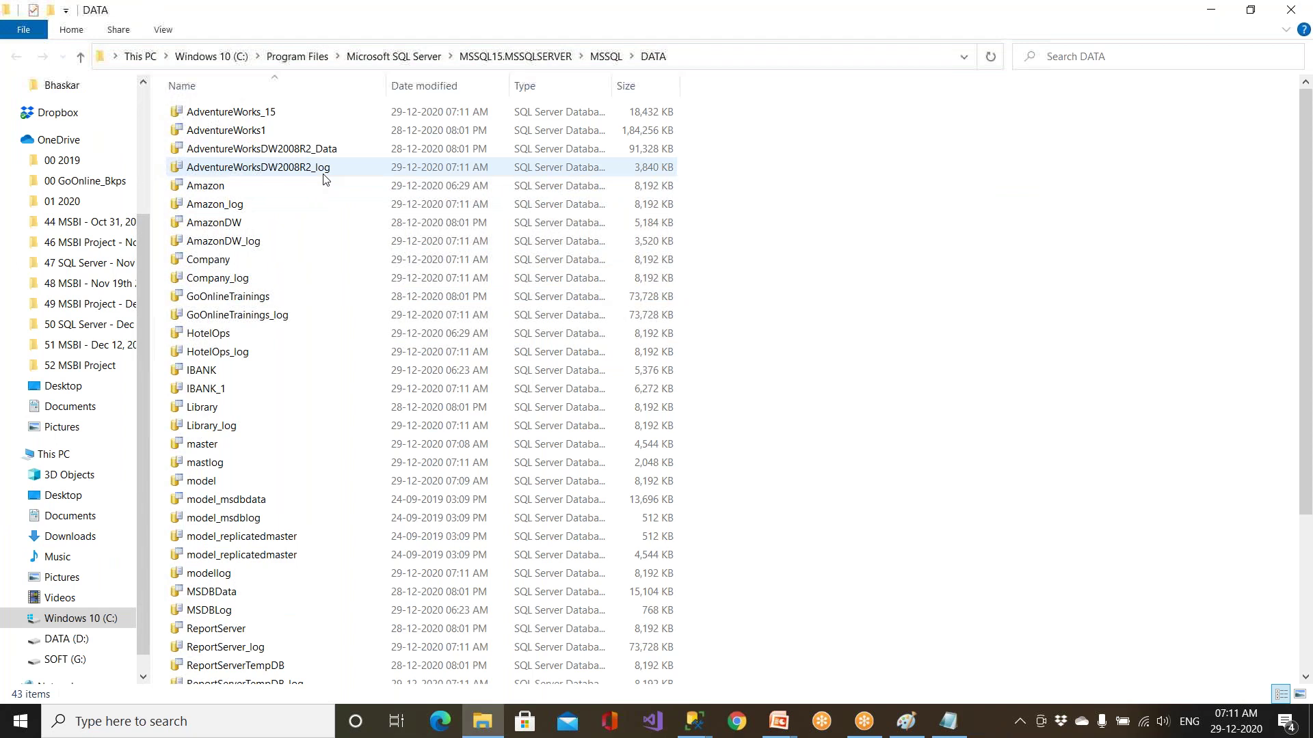
Step: Return to the main SQL Server Management Studio window and open the Windows Run dialog by searching for "run"
{"action": "mouse_move", "coordinate": [694, 721]}
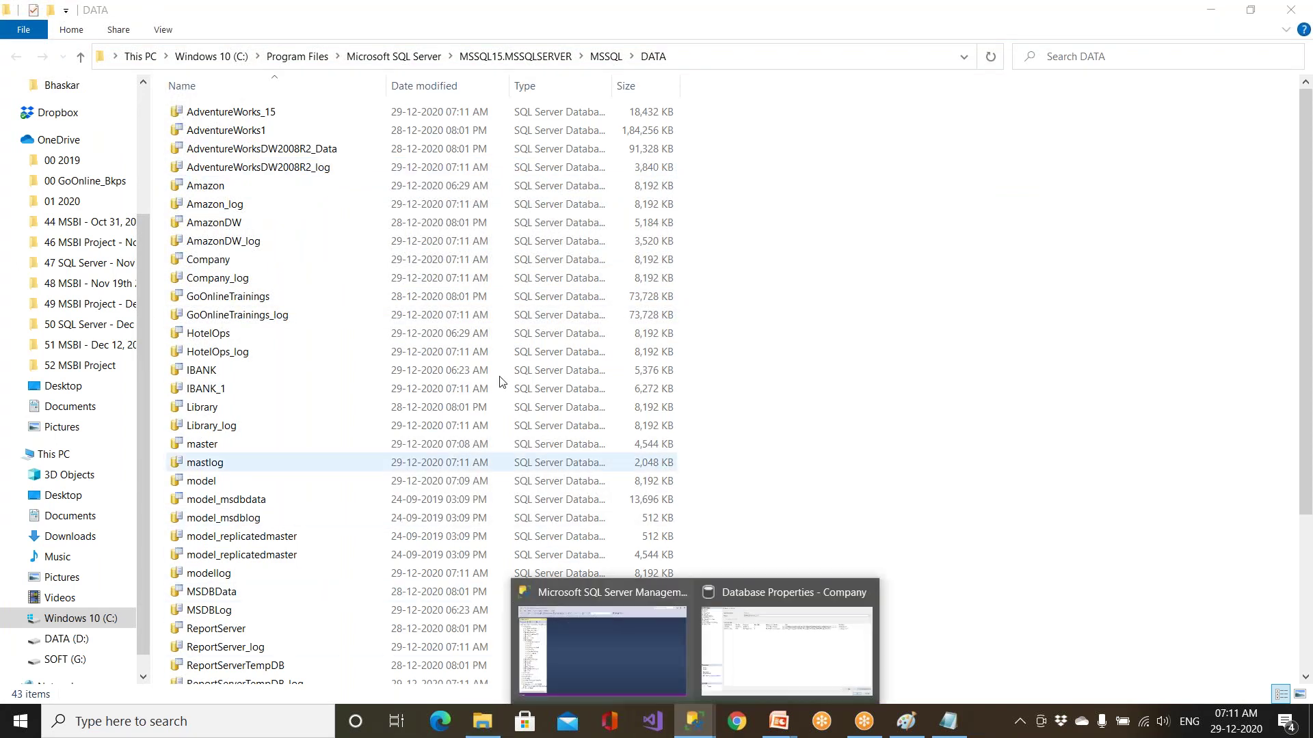
{"action": "mouse_move", "coordinate": [750, 660]}
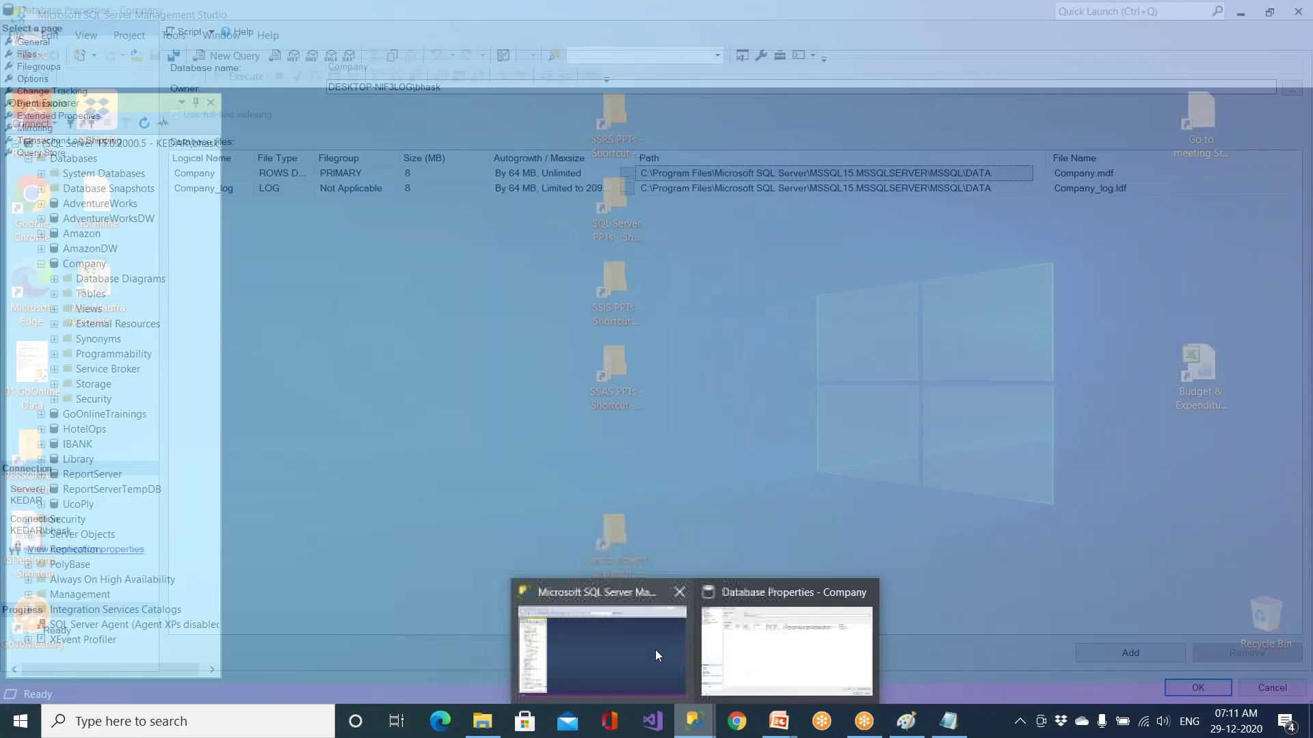
{"action": "left_click", "coordinate": [655, 650]}
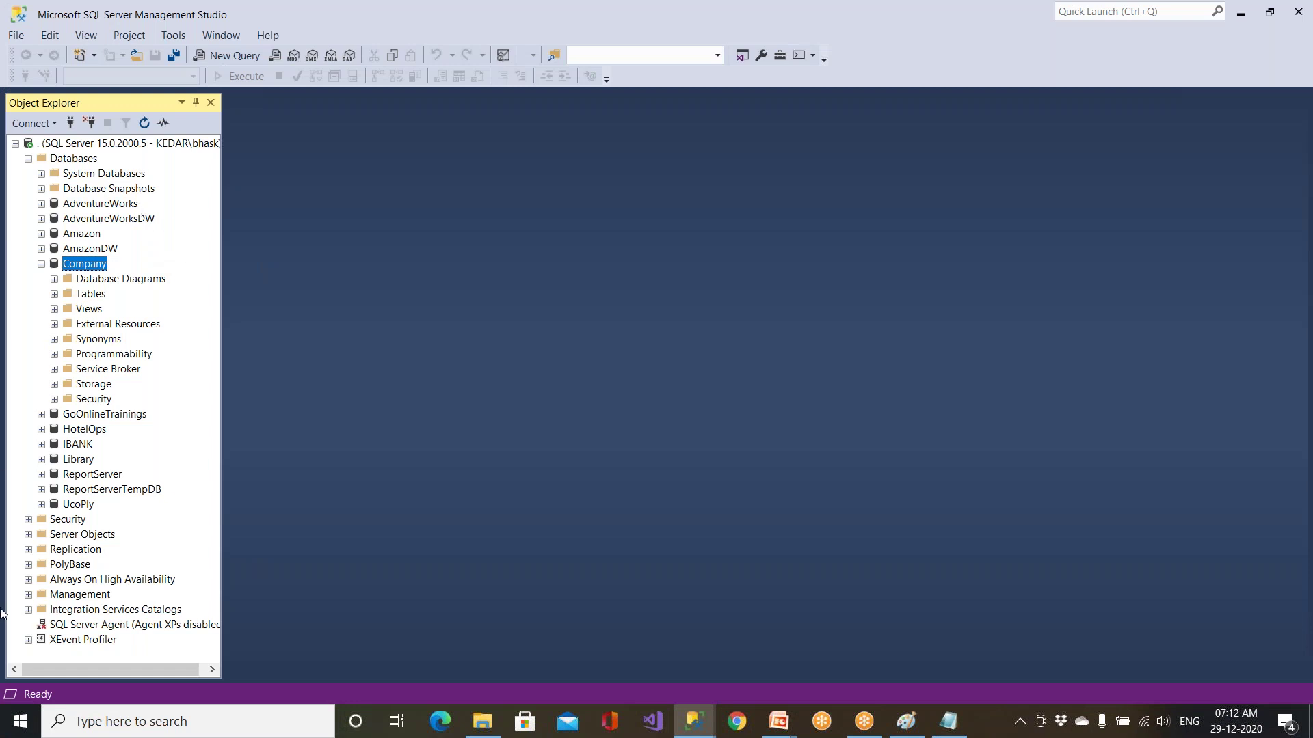
{"action": "left_click", "coordinate": [123, 723]}
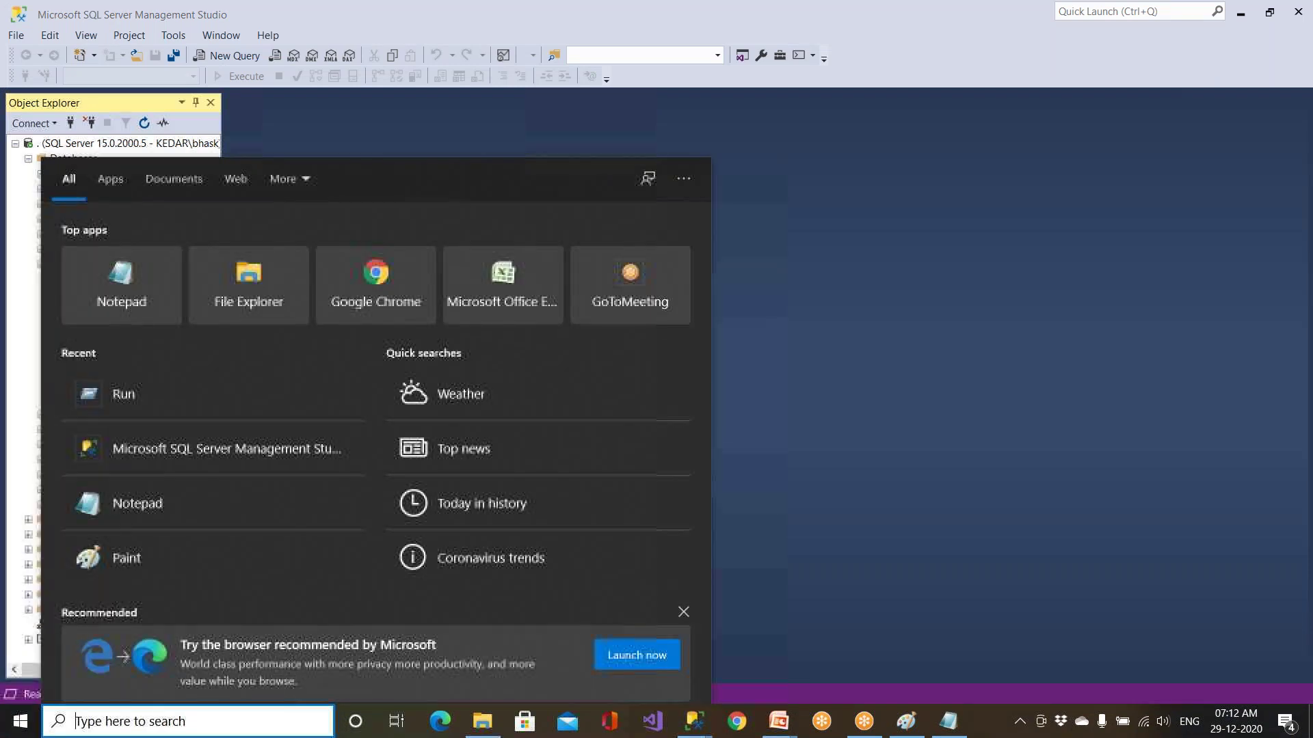
{"action": "type", "text": "run"}
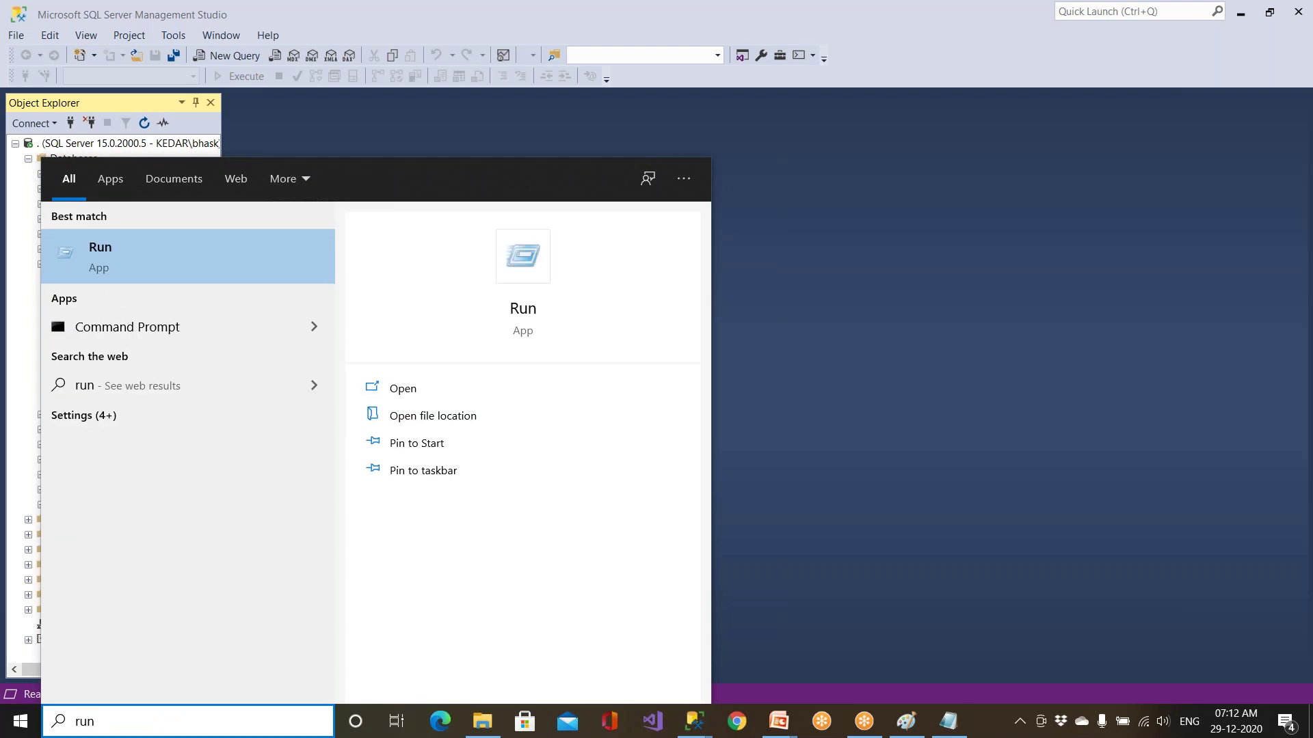
{"action": "key", "text": "Return"}
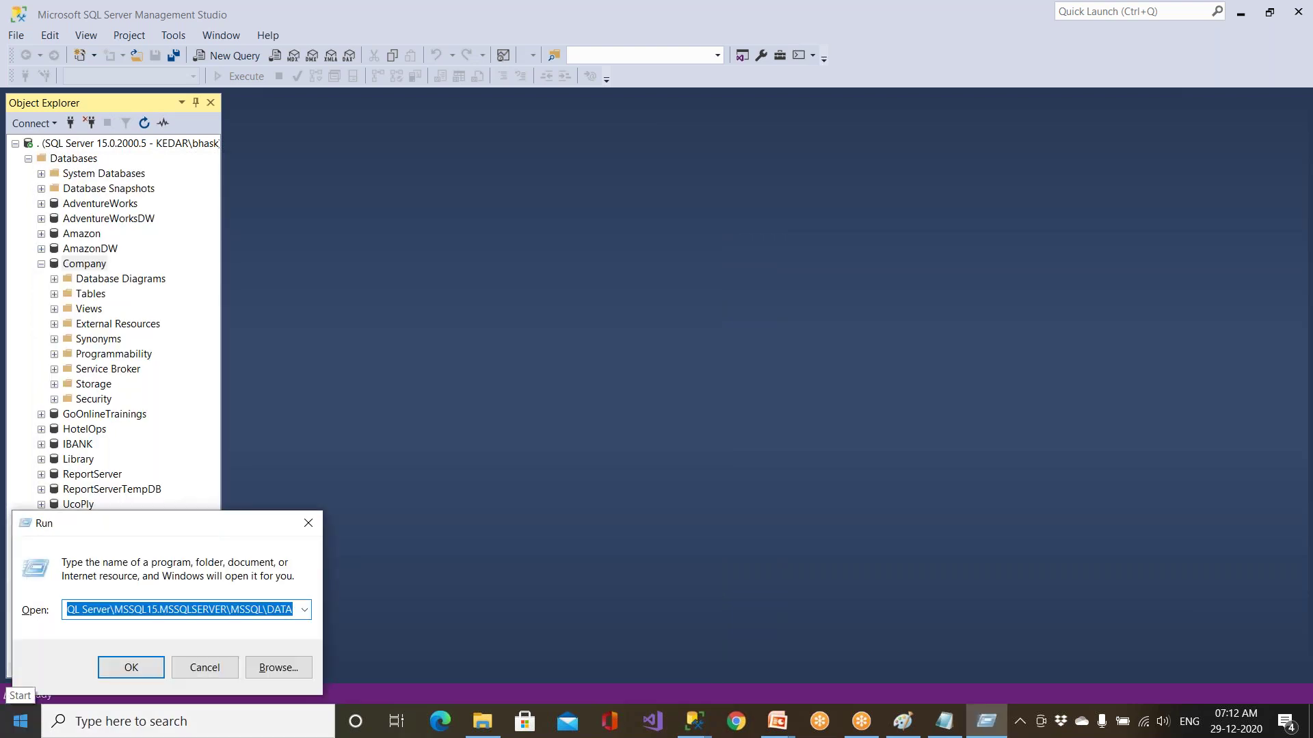
Step: Review the full DATA folder path in the Run dialog, going from its end back to the drive letter
{"action": "key", "text": "End"}
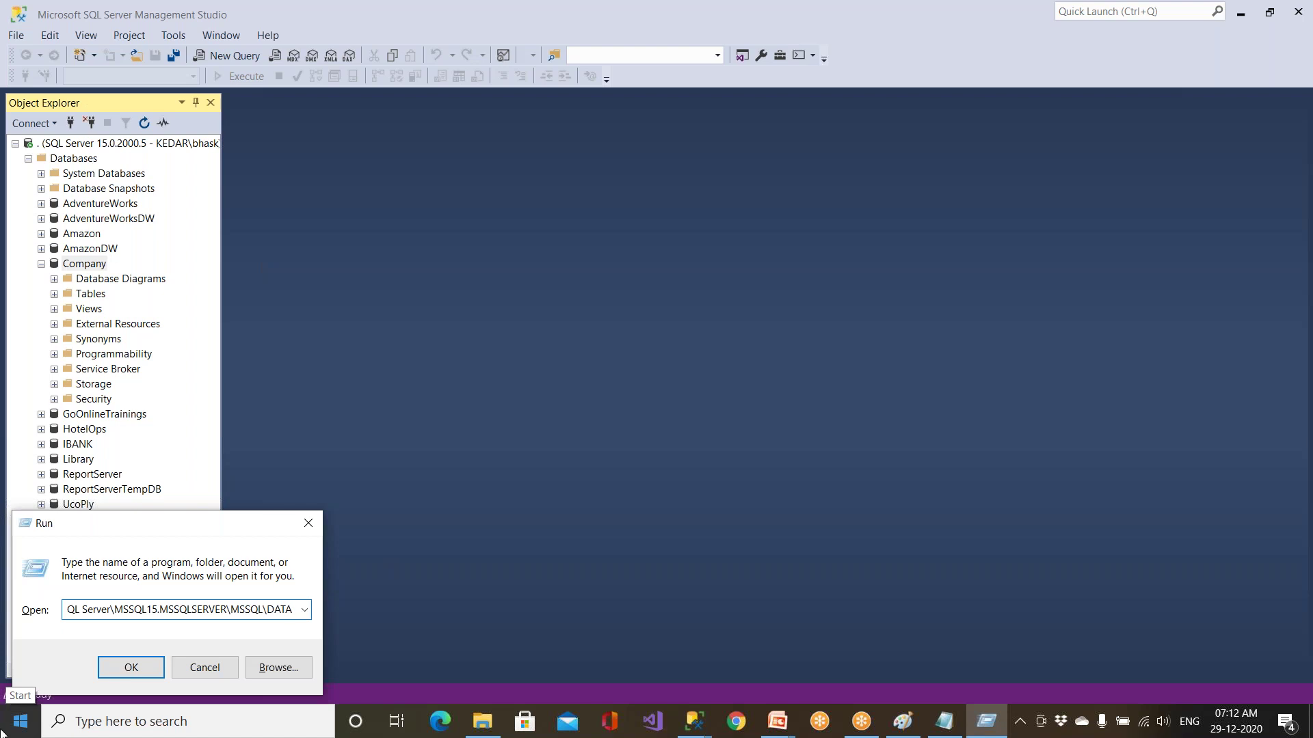
{"action": "key", "text": "Left"}
{"action": "key", "text": "Left"}
{"action": "key", "text": "Left"}
{"action": "key", "text": "Left"}
{"action": "key", "text": "Left"}
{"action": "key", "text": "Left"}
{"action": "key", "text": "Left"}
{"action": "key", "text": "Left"}
{"action": "key", "text": "Left"}
{"action": "key", "text": "Left"}
{"action": "key", "text": "Left"}
{"action": "key", "text": "Left"}
{"action": "key", "text": "Left"}
{"action": "key", "text": "Left"}
{"action": "key", "text": "Left"}
{"action": "key", "text": "Left"}
{"action": "key", "text": "Left"}
{"action": "key", "text": "Left"}
{"action": "key", "text": "Left"}
{"action": "key", "text": "Left"}
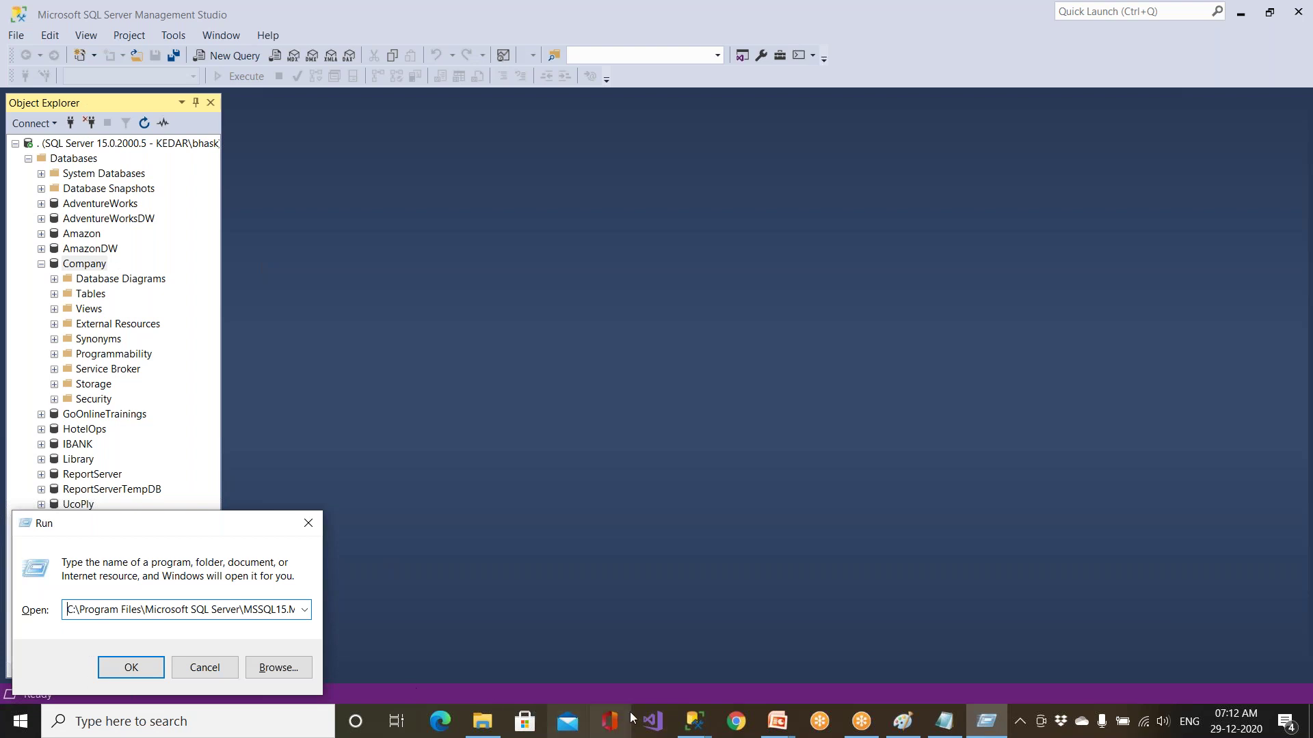
Step: Check the path in the Company properties, run it to open the DATA folder, and show its full address in a maximized window
{"action": "mouse_move", "coordinate": [694, 721]}
{"action": "left_click", "coordinate": [756, 658]}
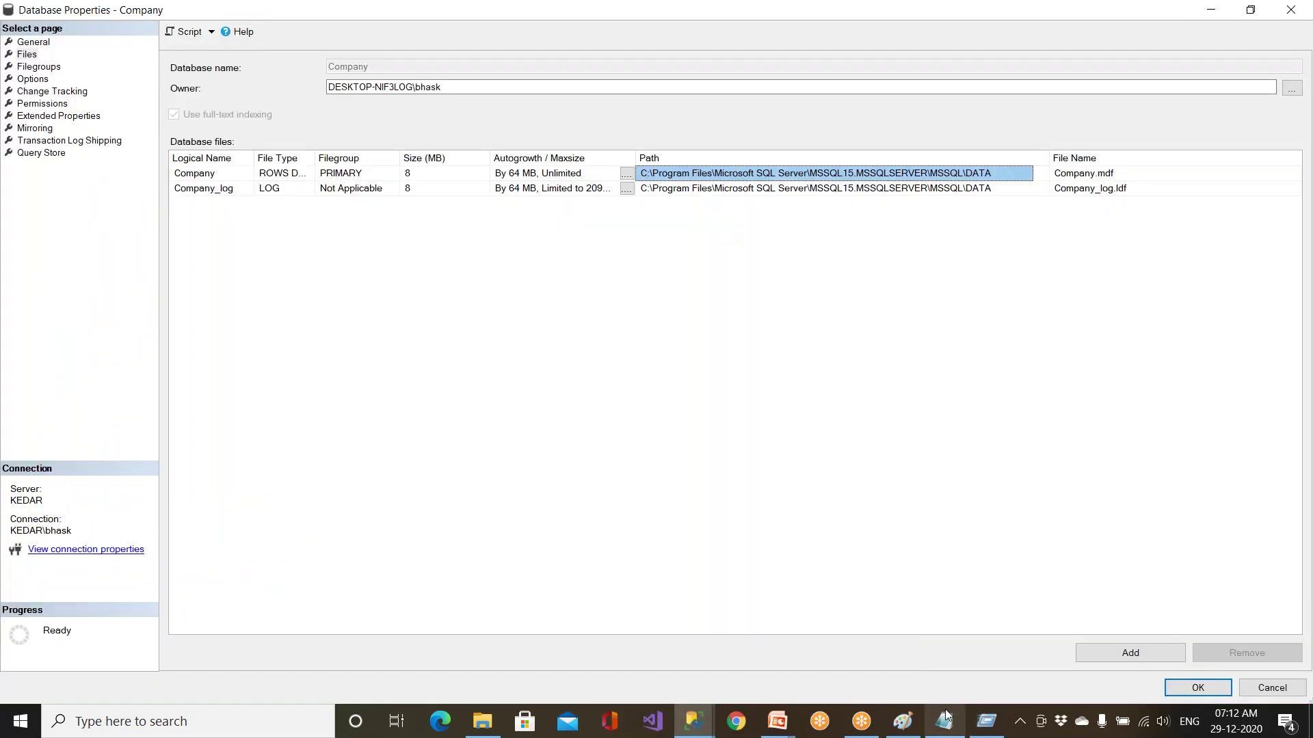
{"action": "left_click", "coordinate": [986, 721]}
{"action": "left_click", "coordinate": [152, 676]}
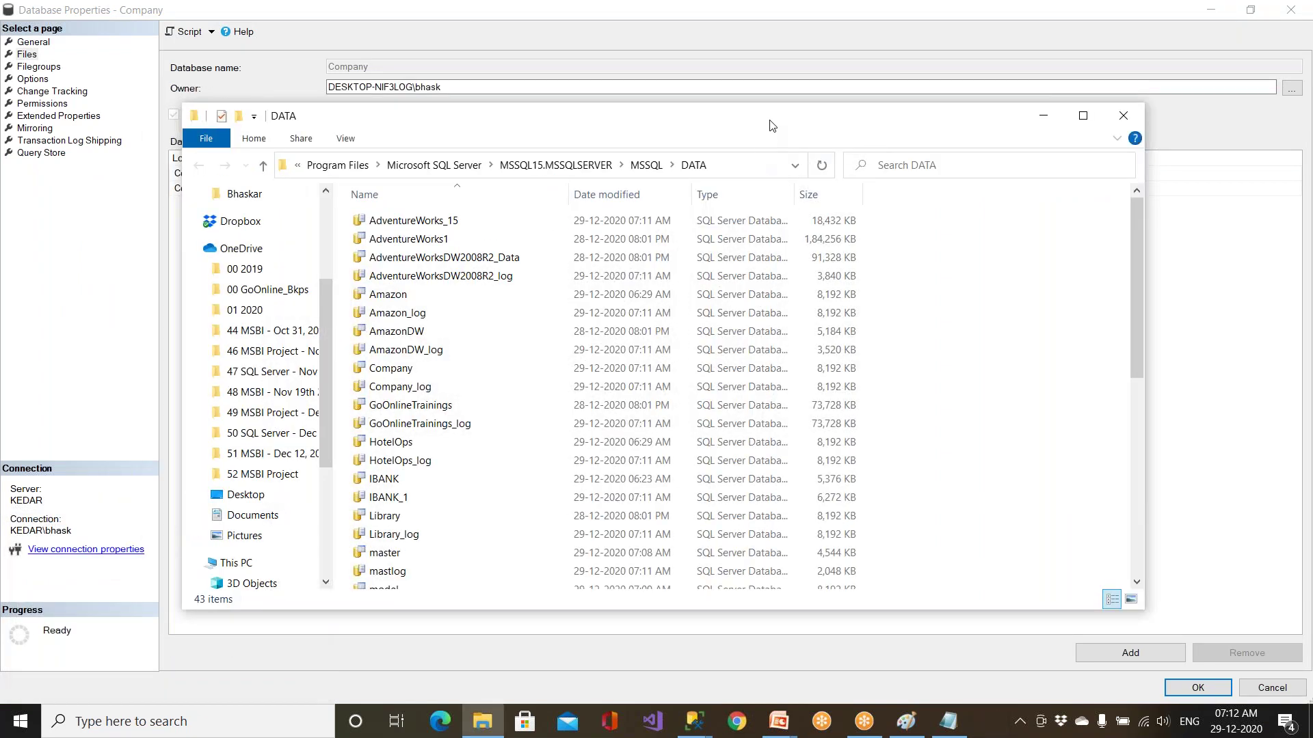
{"action": "double_click", "coordinate": [772, 126]}
{"action": "left_click", "coordinate": [715, 55]}
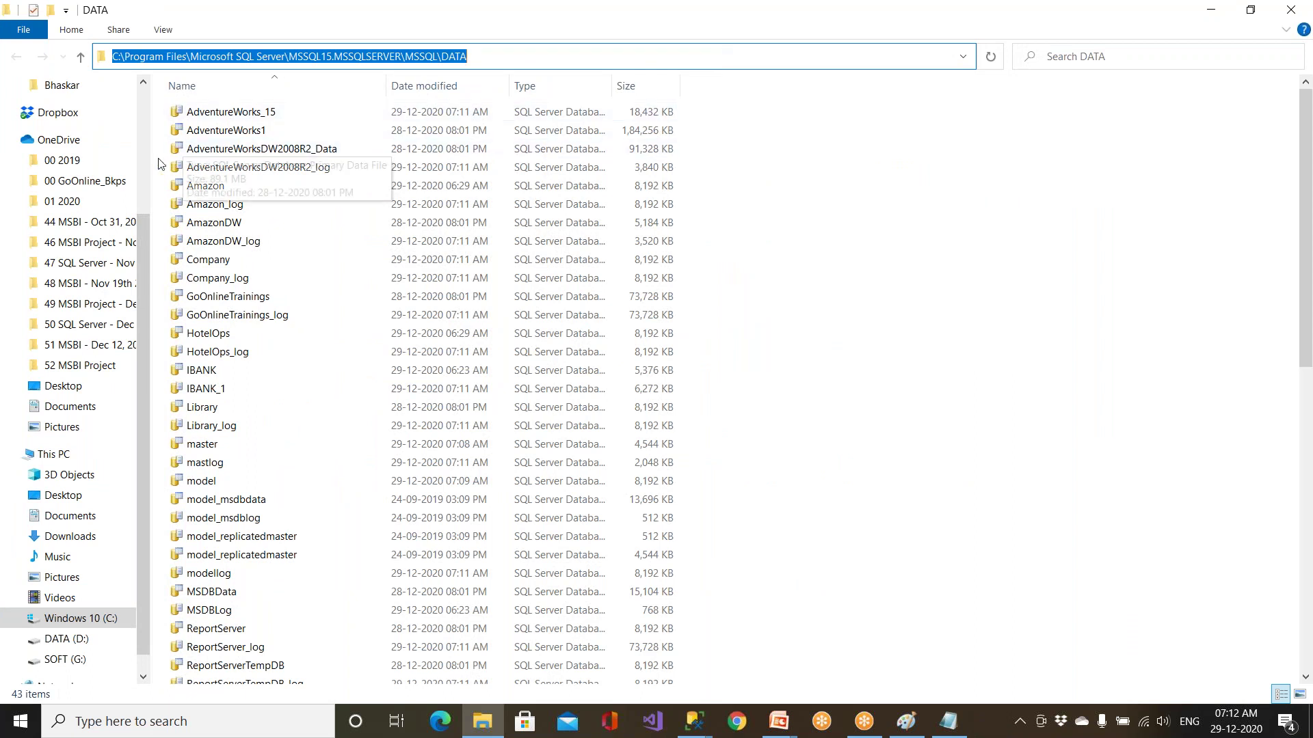
Step: Widen the Type column, compare the data and log file types of GoOnlineTrainings and Company, and close the DATA folder
{"action": "left_click_drag", "start_coordinate": [609, 79], "coordinate": [853, 82]}
{"action": "left_click", "coordinate": [679, 301]}
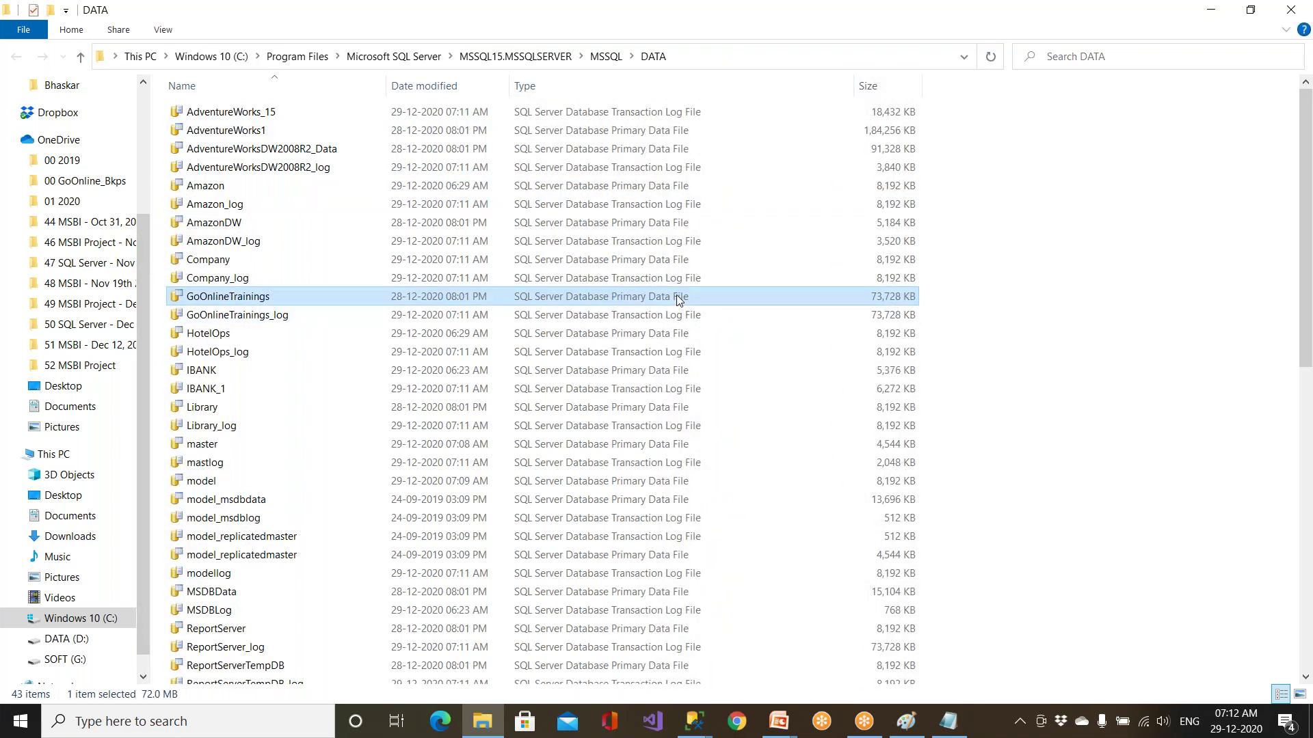
{"action": "left_click", "coordinate": [670, 316]}
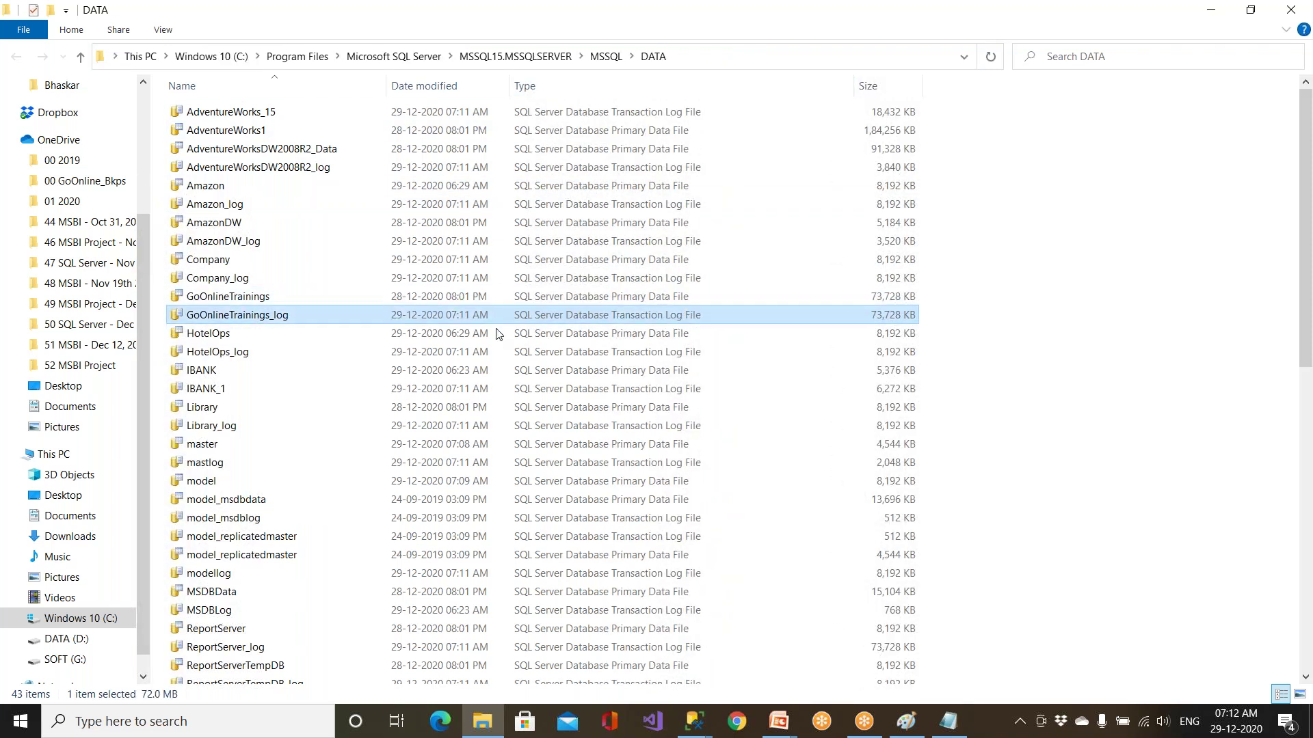
{"action": "left_click", "coordinate": [213, 262]}
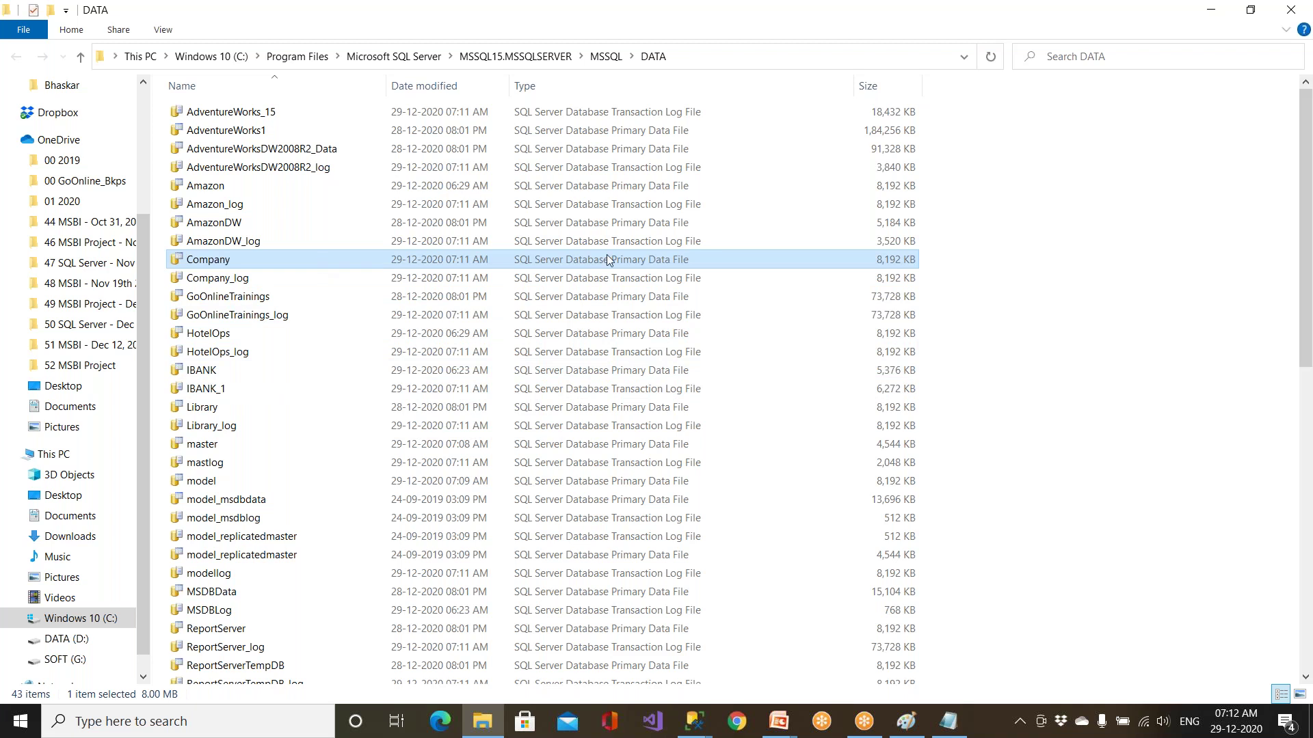
{"action": "left_click", "coordinate": [675, 281]}
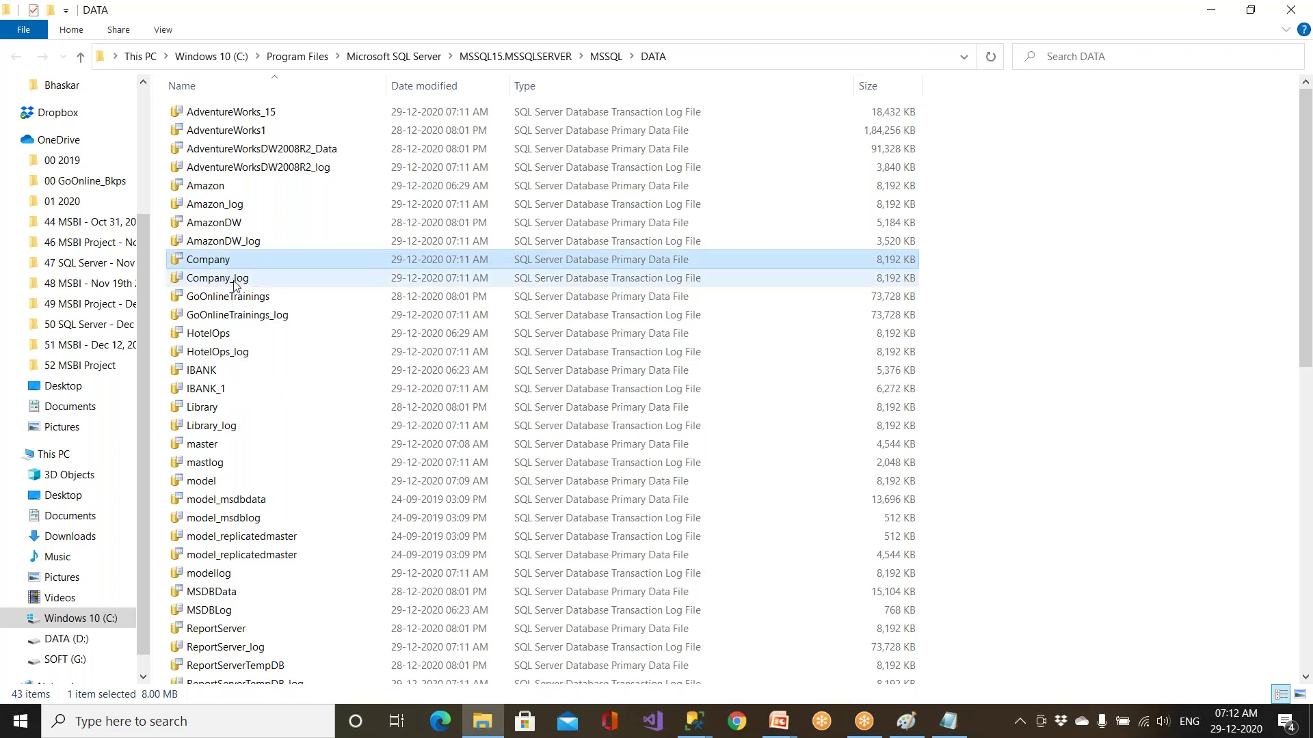
{"action": "left_click", "coordinate": [1292, 11]}
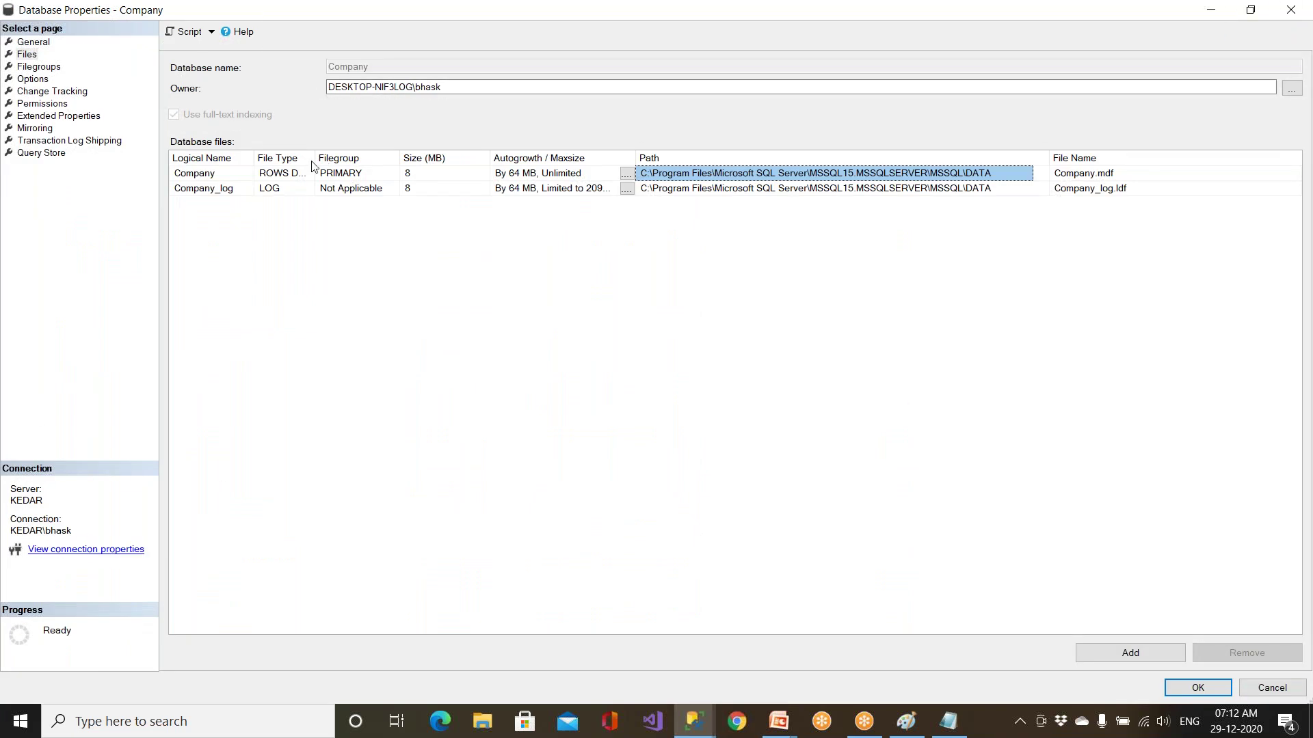
Step: Widen the File Type column, examine the Company data and log file names, and close the database properties without changes
{"action": "left_click_drag", "start_coordinate": [315, 157], "coordinate": [408, 159]}
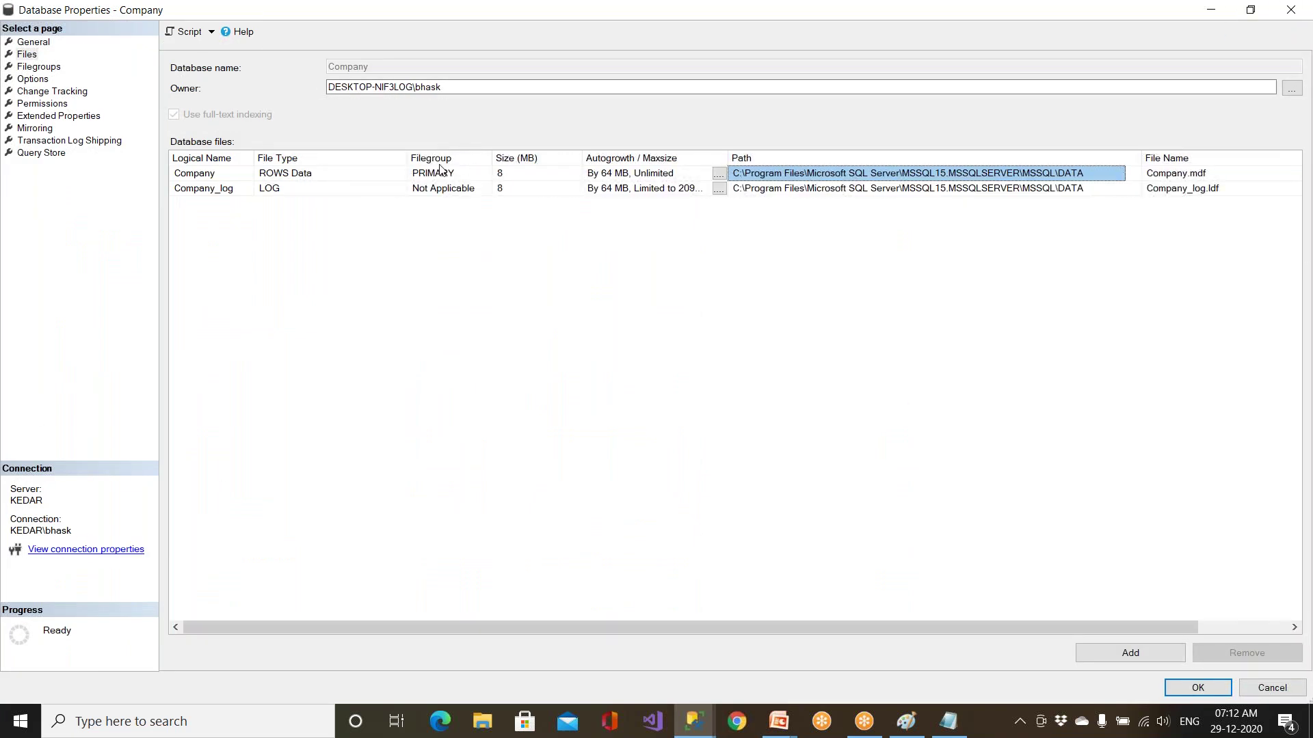
{"action": "left_click", "coordinate": [1191, 175]}
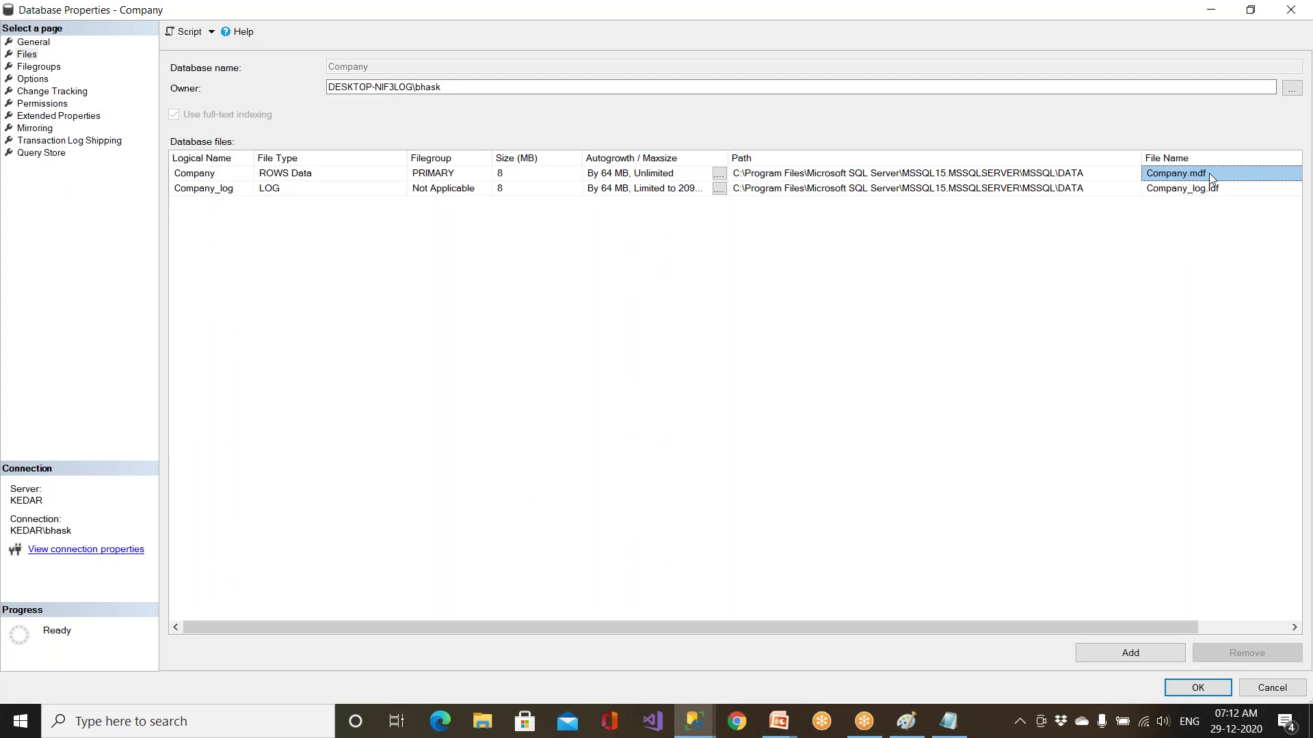
{"action": "left_click", "coordinate": [1216, 190]}
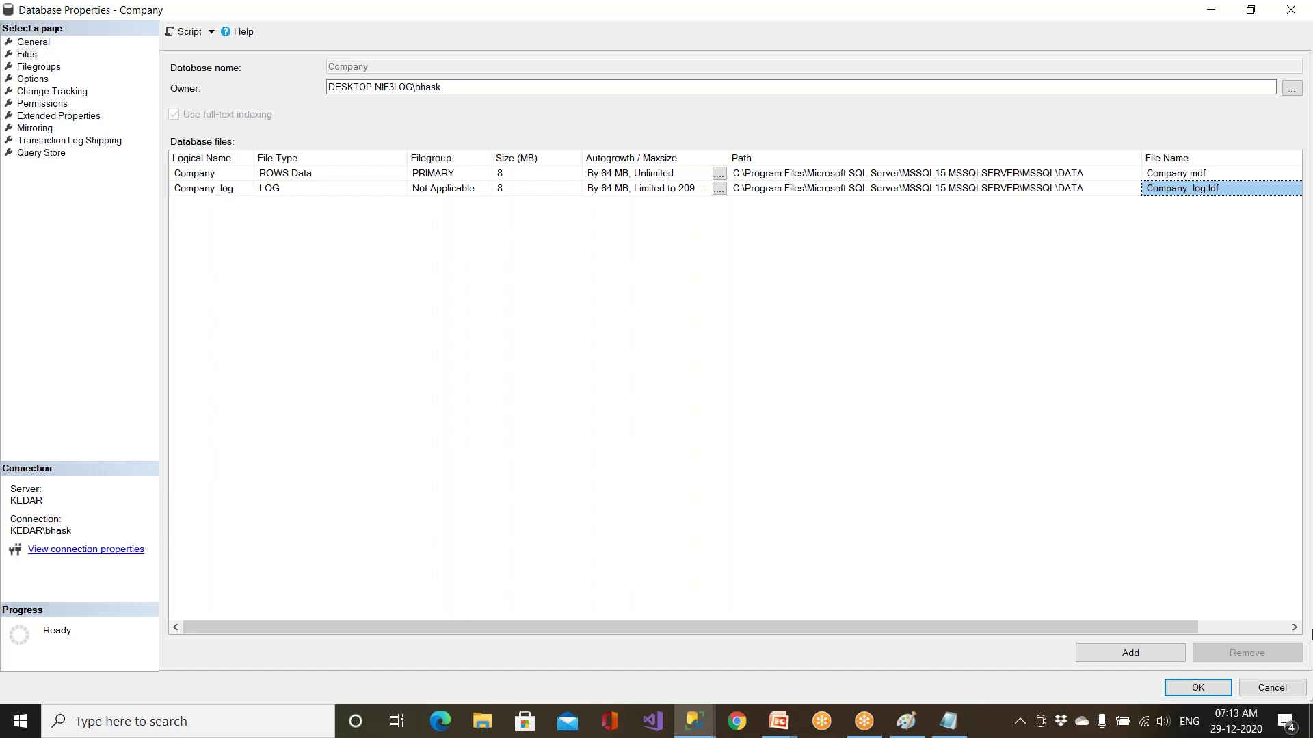
{"action": "left_click", "coordinate": [1260, 692]}
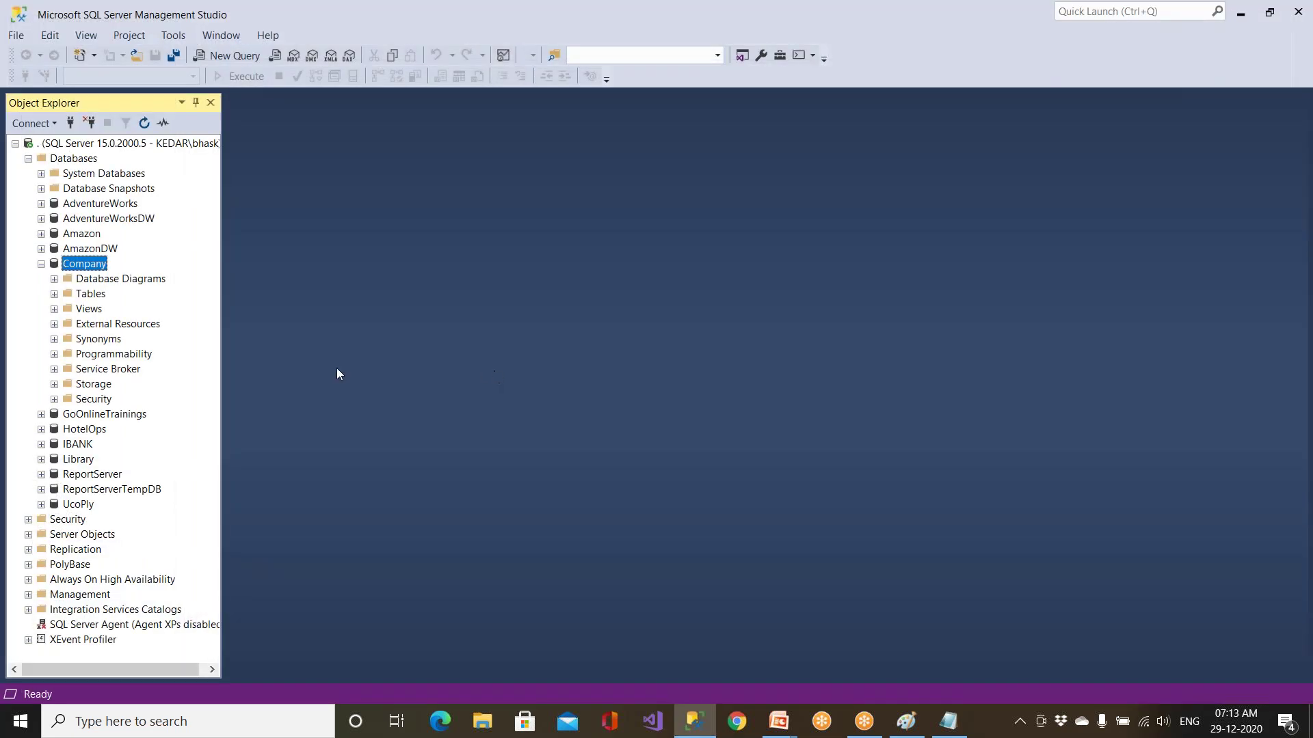
Step: Delete the Company database together with its backup and restore history information
{"action": "right_click", "coordinate": [95, 267]}
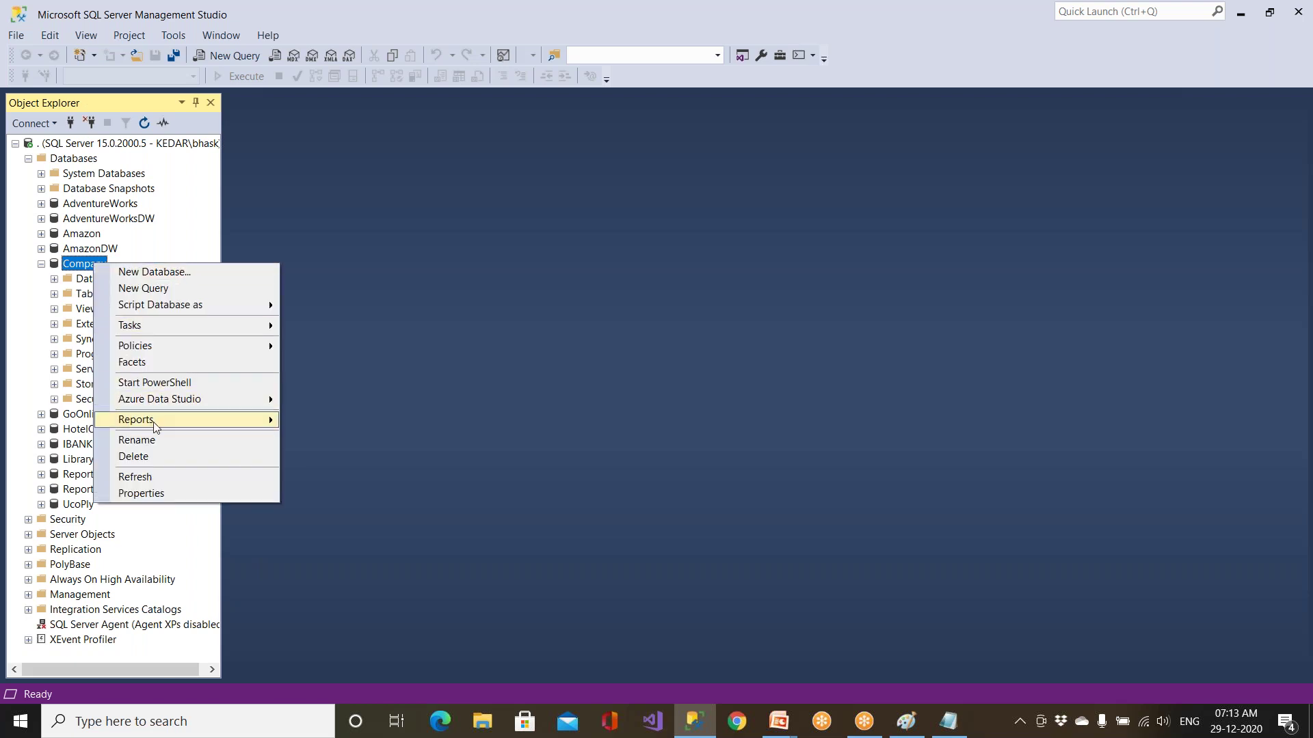
{"action": "left_click", "coordinate": [156, 460]}
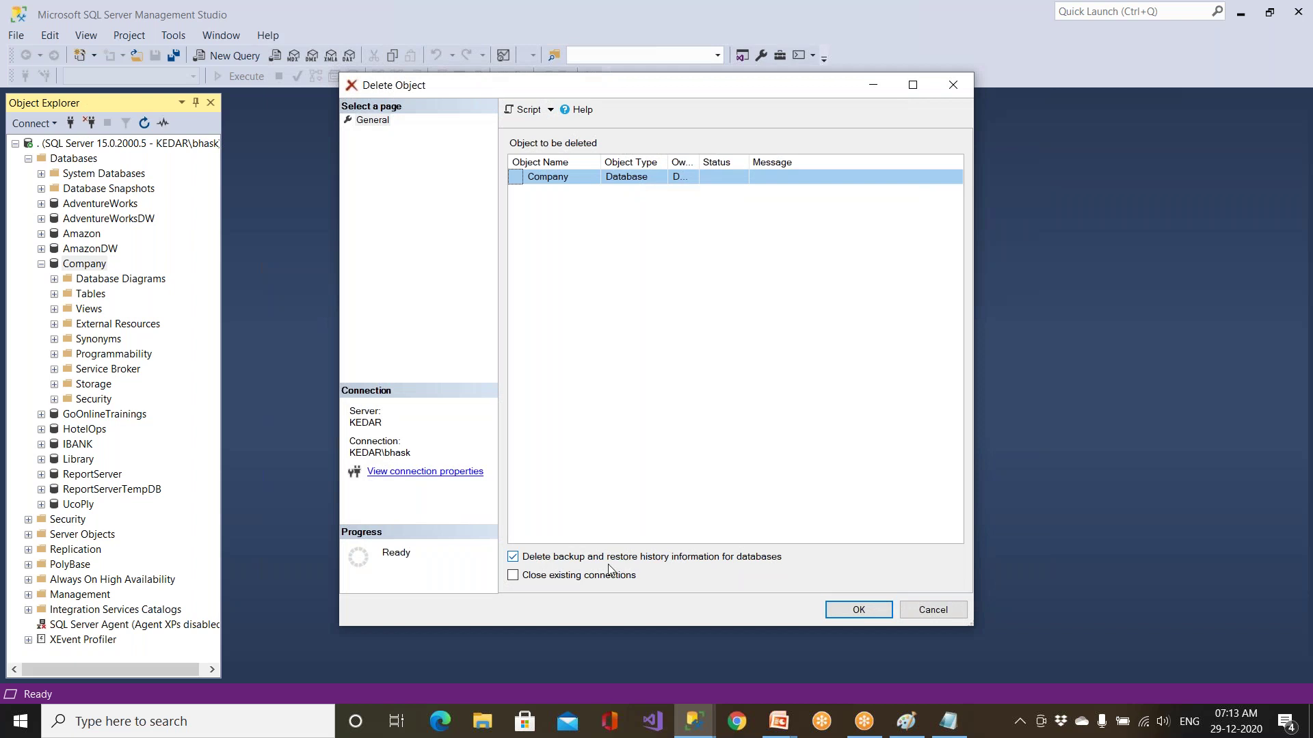
{"action": "left_click", "coordinate": [857, 609]}
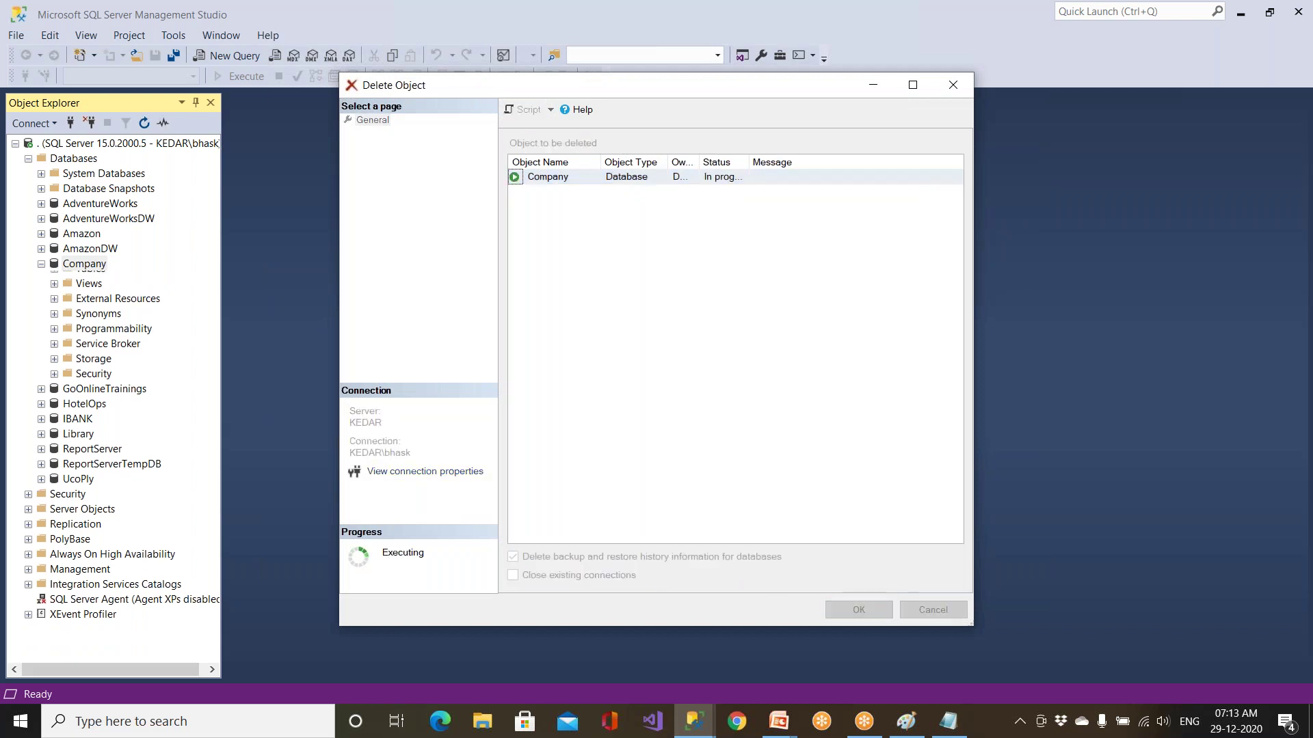
Step: Refresh the Databases folder, collapse the server tree and expand it again to the list of databases
{"action": "left_click", "coordinate": [81, 158]}
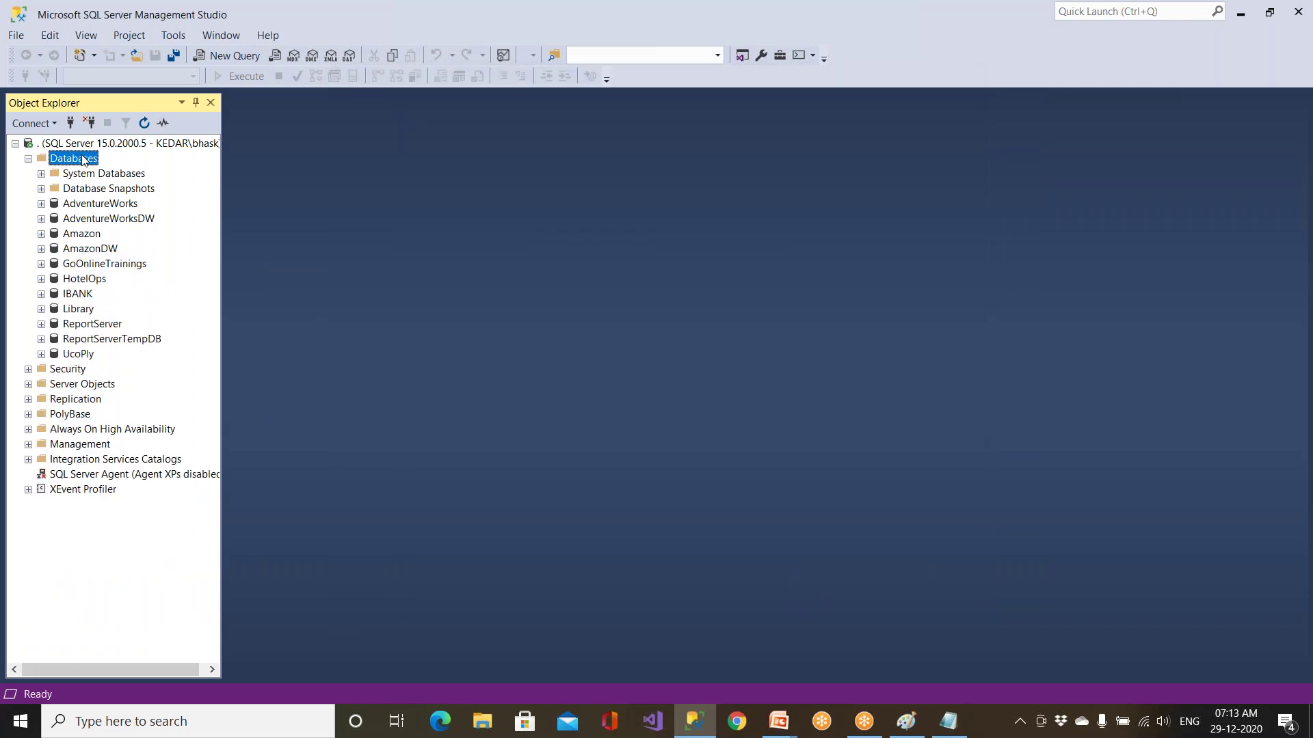
{"action": "left_click", "coordinate": [144, 124]}
{"action": "left_click", "coordinate": [26, 157]}
{"action": "left_click", "coordinate": [16, 144]}
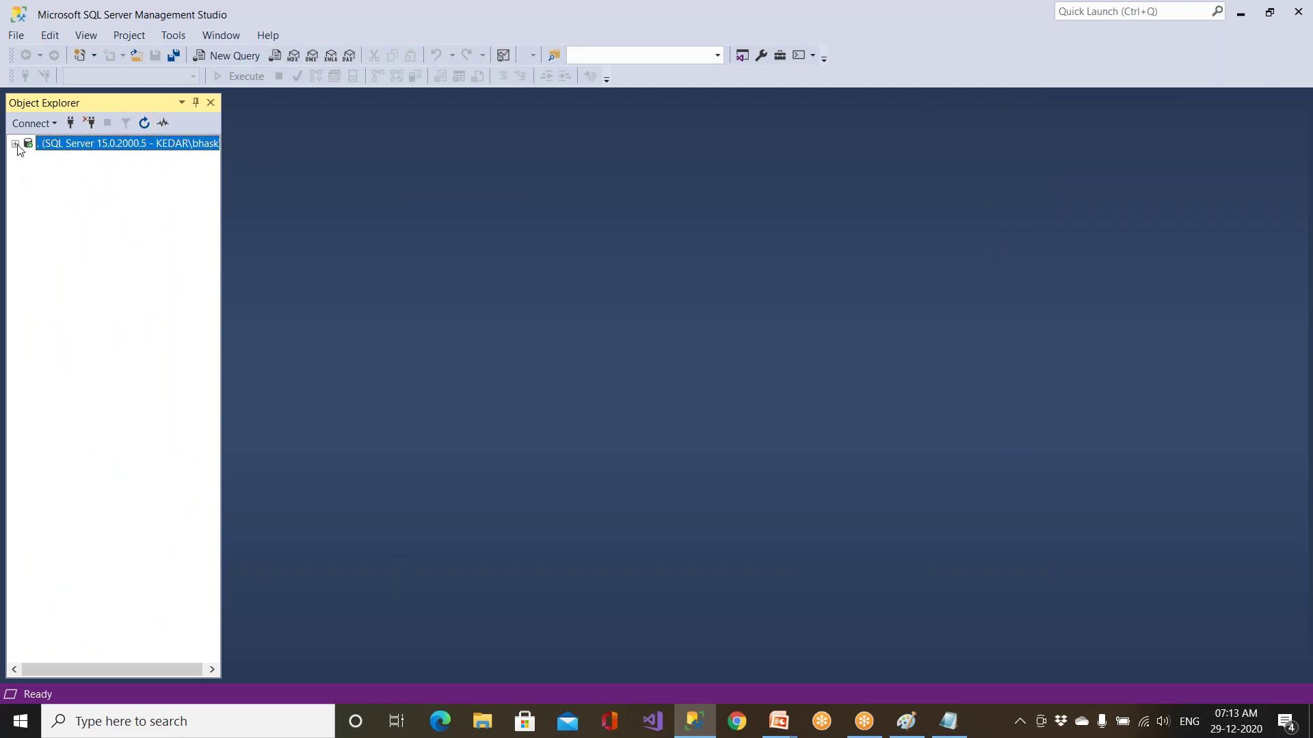
{"action": "left_click", "coordinate": [15, 145]}
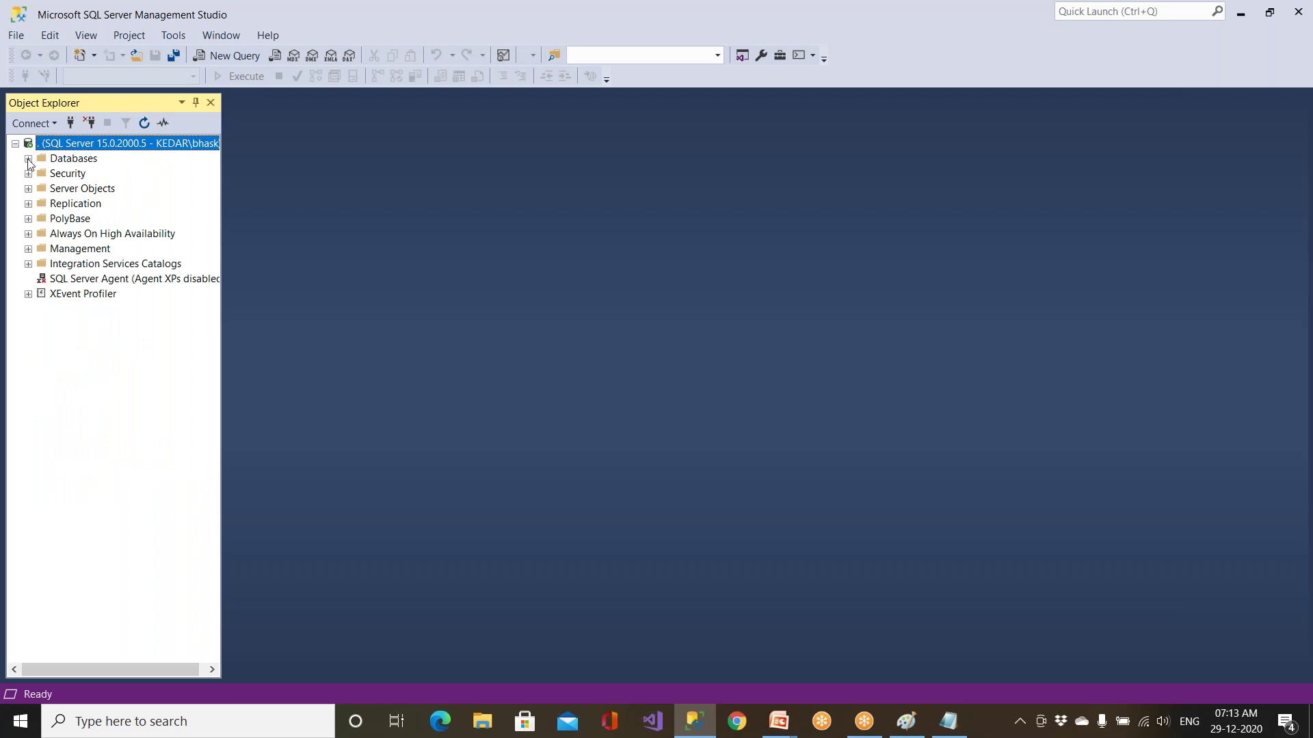
{"action": "left_click", "coordinate": [28, 159]}
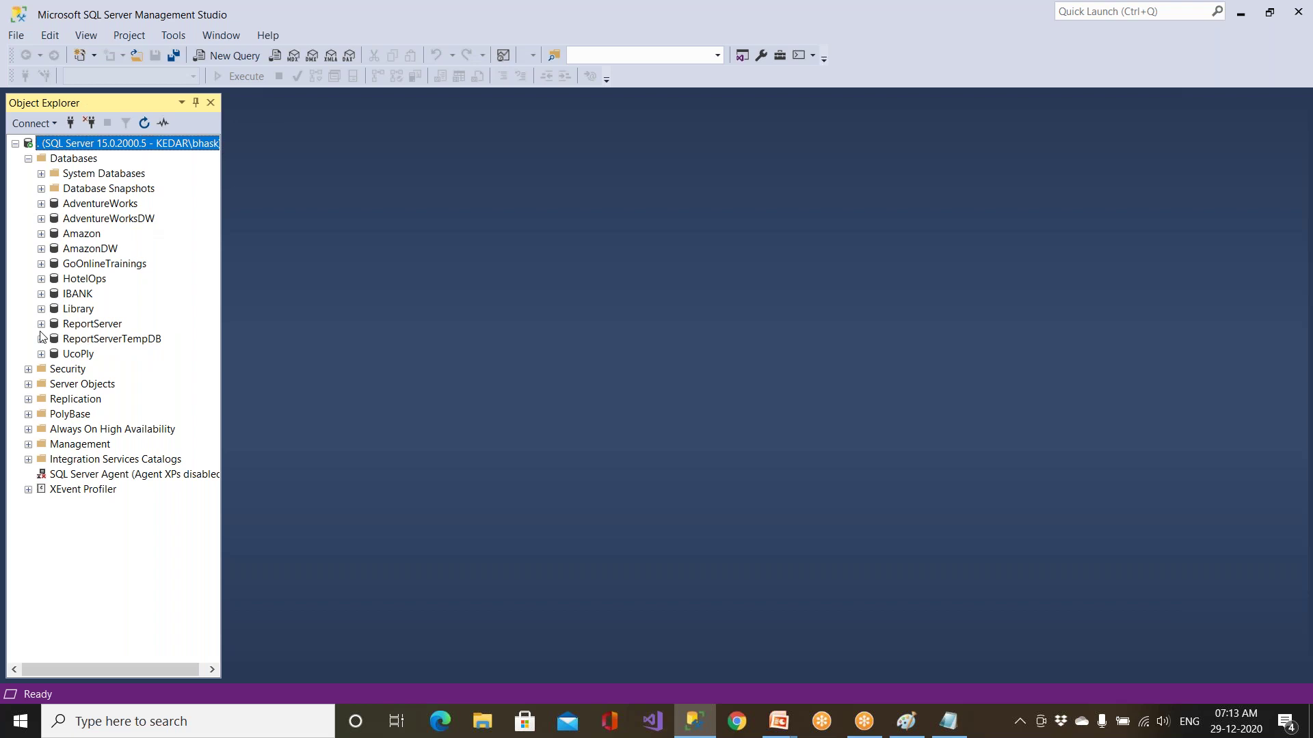
Step: Check the remaining databases one after another, from Amazon and AmazonDW through GoOnlineTrainings and HotelOps to IBANK
{"action": "left_click", "coordinate": [91, 236]}
{"action": "left_click", "coordinate": [97, 253]}
{"action": "left_click", "coordinate": [100, 266]}
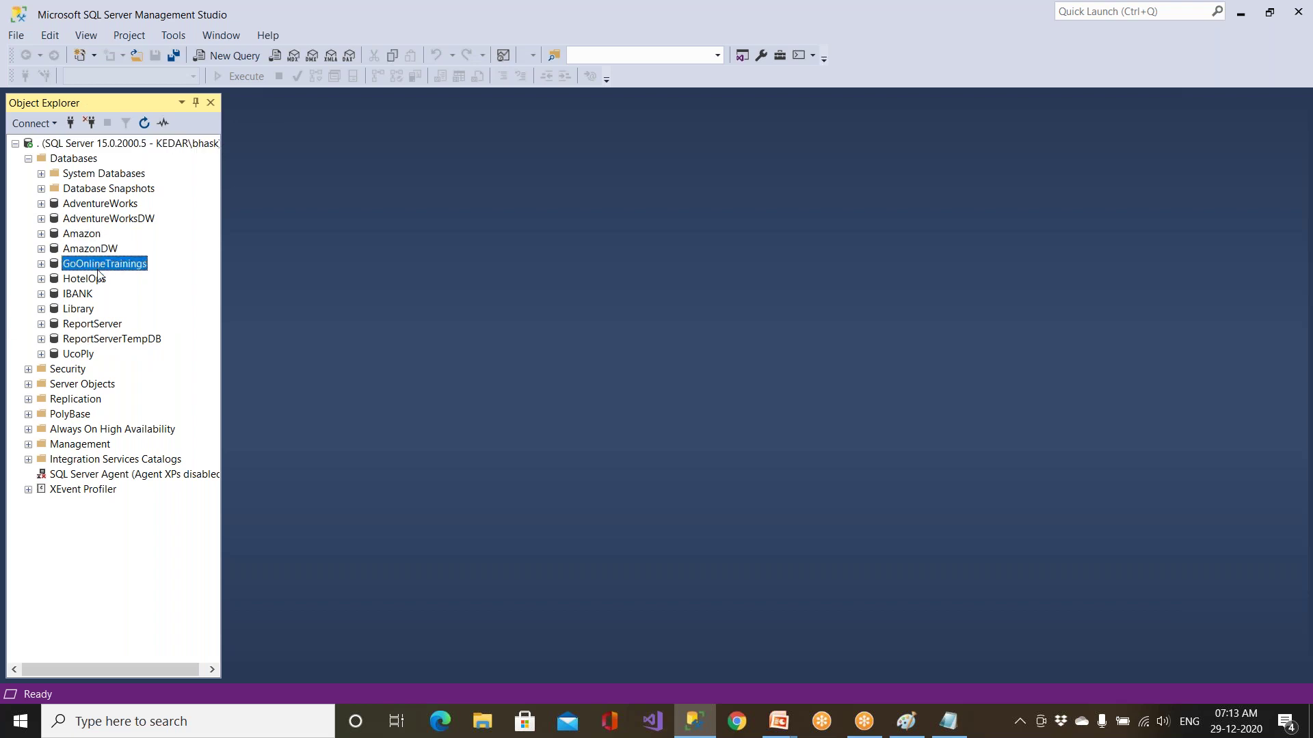
{"action": "left_click", "coordinate": [99, 280]}
{"action": "left_click", "coordinate": [97, 295]}
Step: Switch to the Paint drawing and add the text "Create/Drop/Alter/Truncate" on one line beside DDL
{"action": "left_click", "coordinate": [906, 721]}
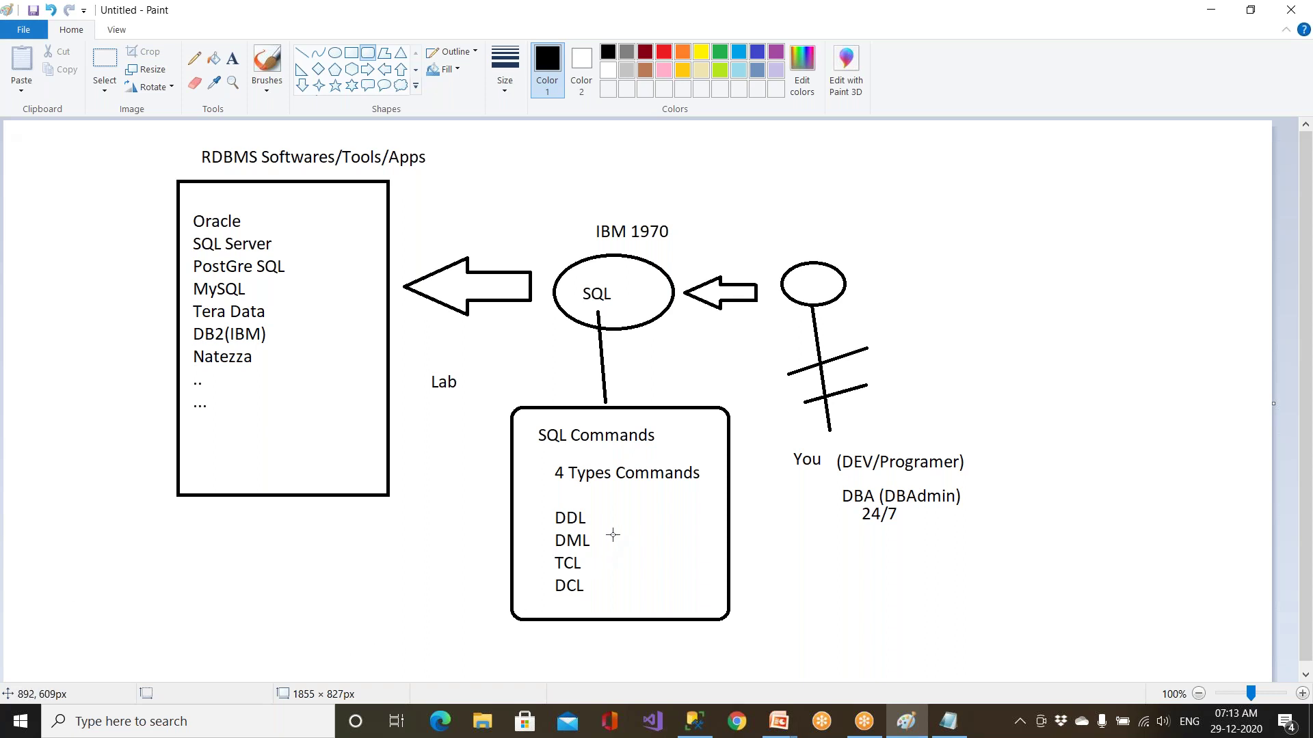
{"action": "left_click", "coordinate": [239, 64]}
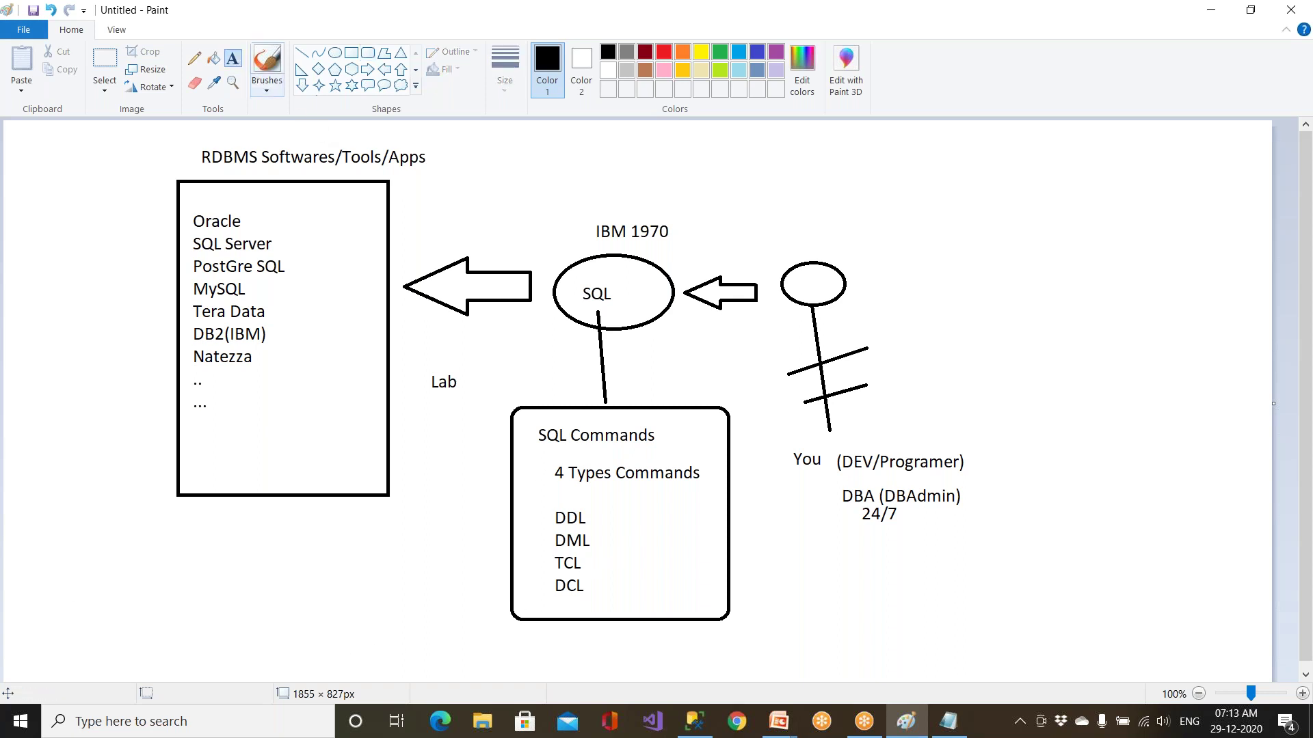
{"action": "left_click", "coordinate": [593, 506]}
{"action": "type", "text": "C"}
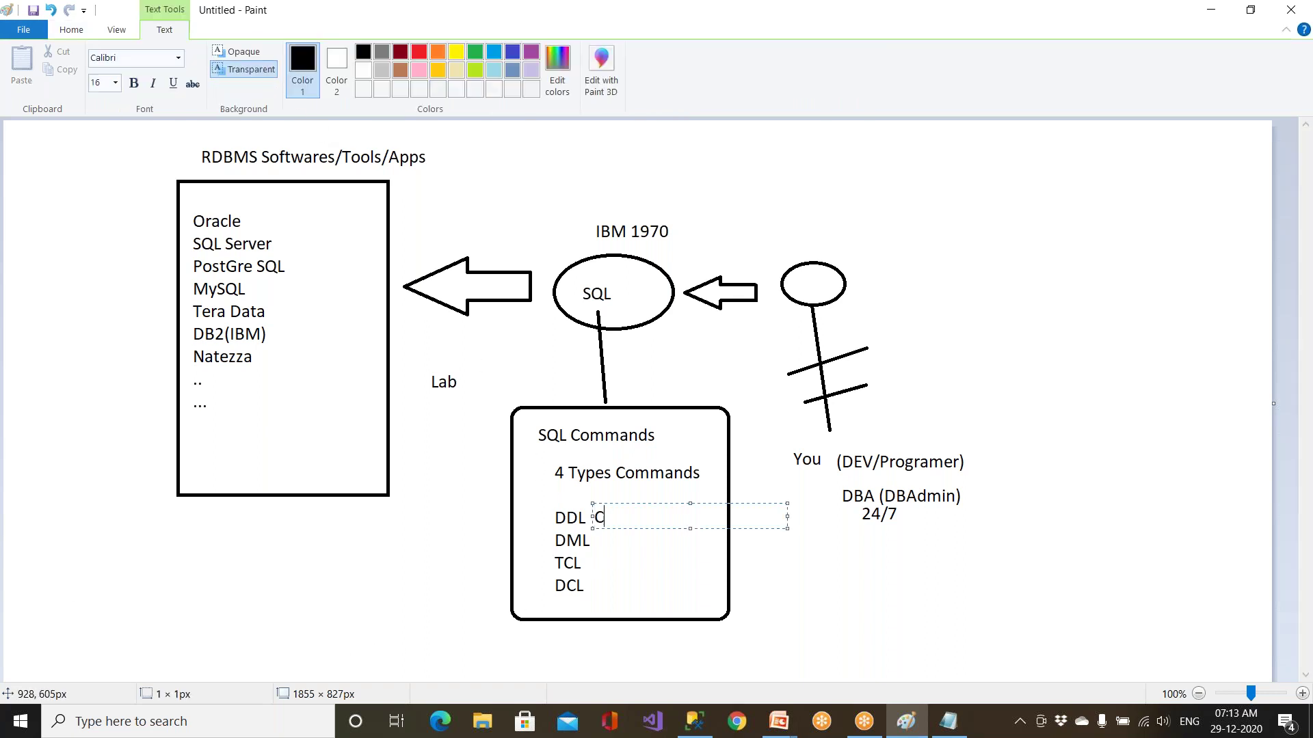
{"action": "type", "text": "reate/Drop/Alter/"}
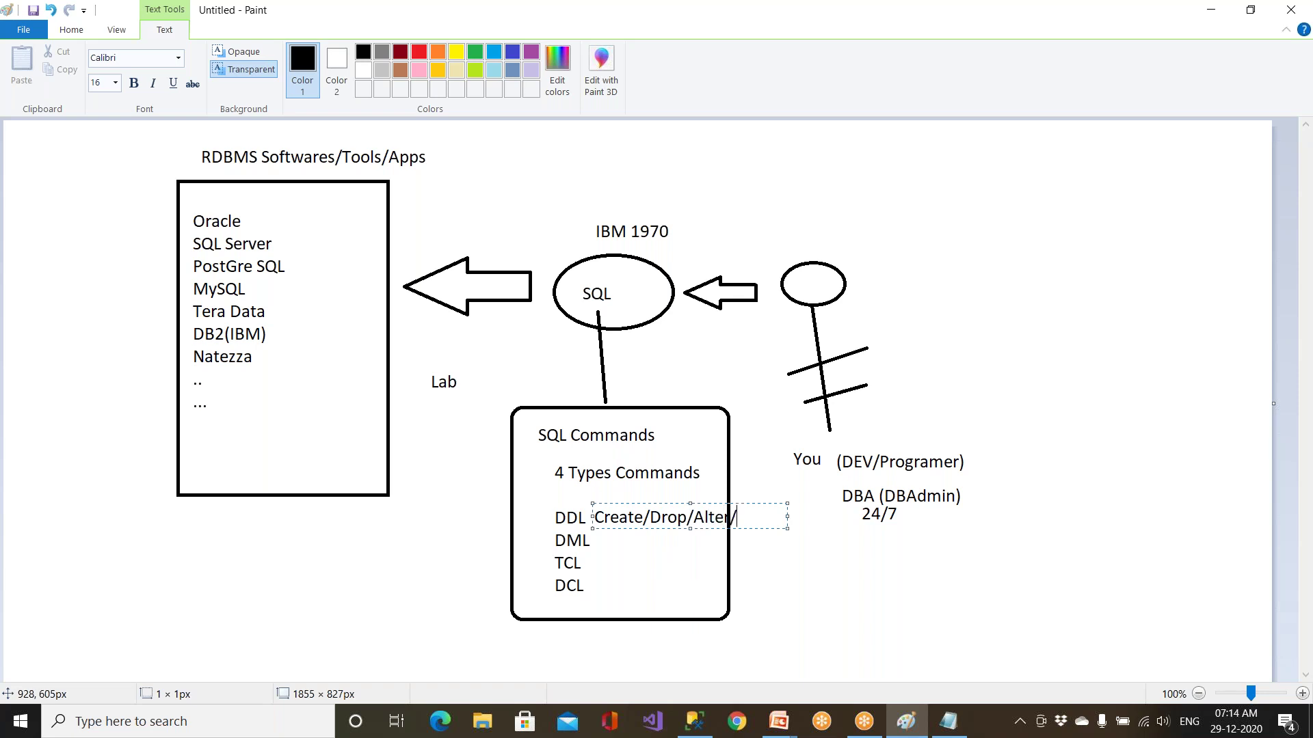
{"action": "type", "text": "Truncate"}
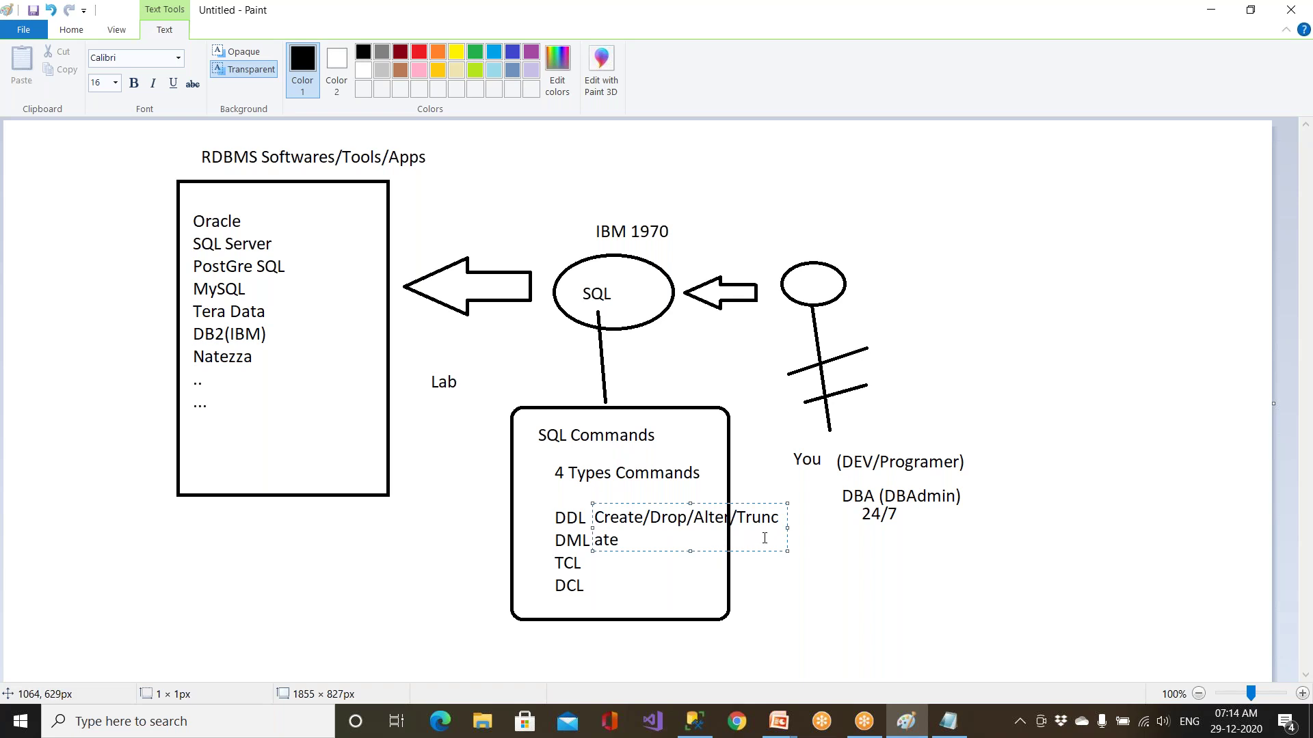
{"action": "left_click_drag", "start_coordinate": [787, 530], "coordinate": [853, 529]}
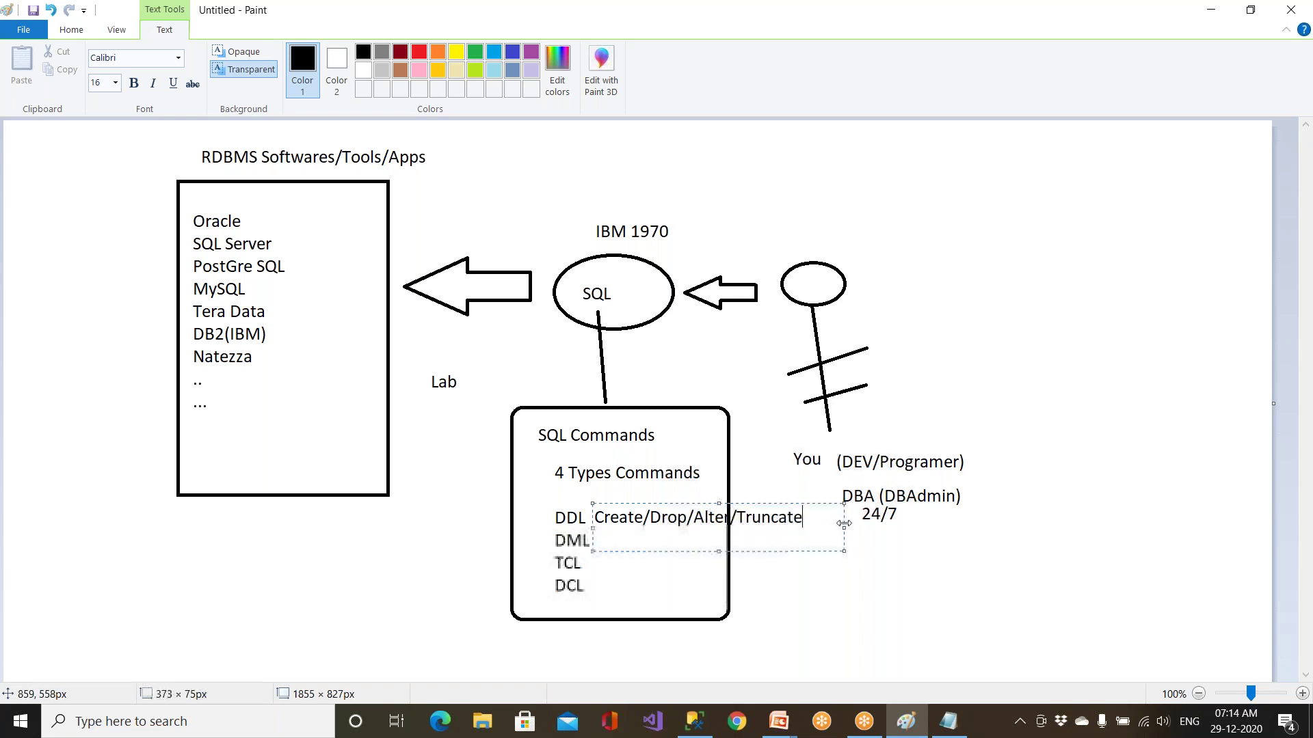
{"action": "left_click", "coordinate": [888, 587]}
Step: Review the DDL and DML commands on the SQL Commands slide in the PowerPoint slide show and return to SQL Server Management Studio
{"action": "mouse_move", "coordinate": [779, 721]}
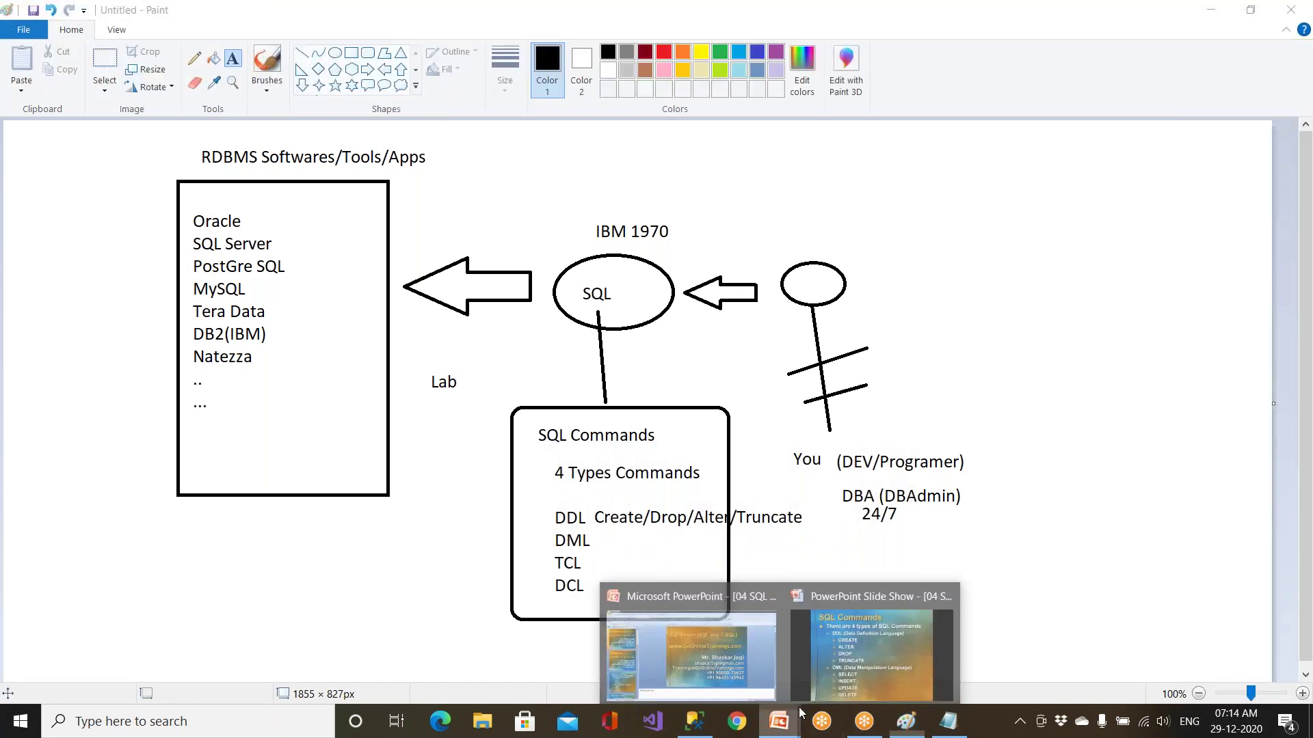
{"action": "left_click", "coordinate": [870, 658]}
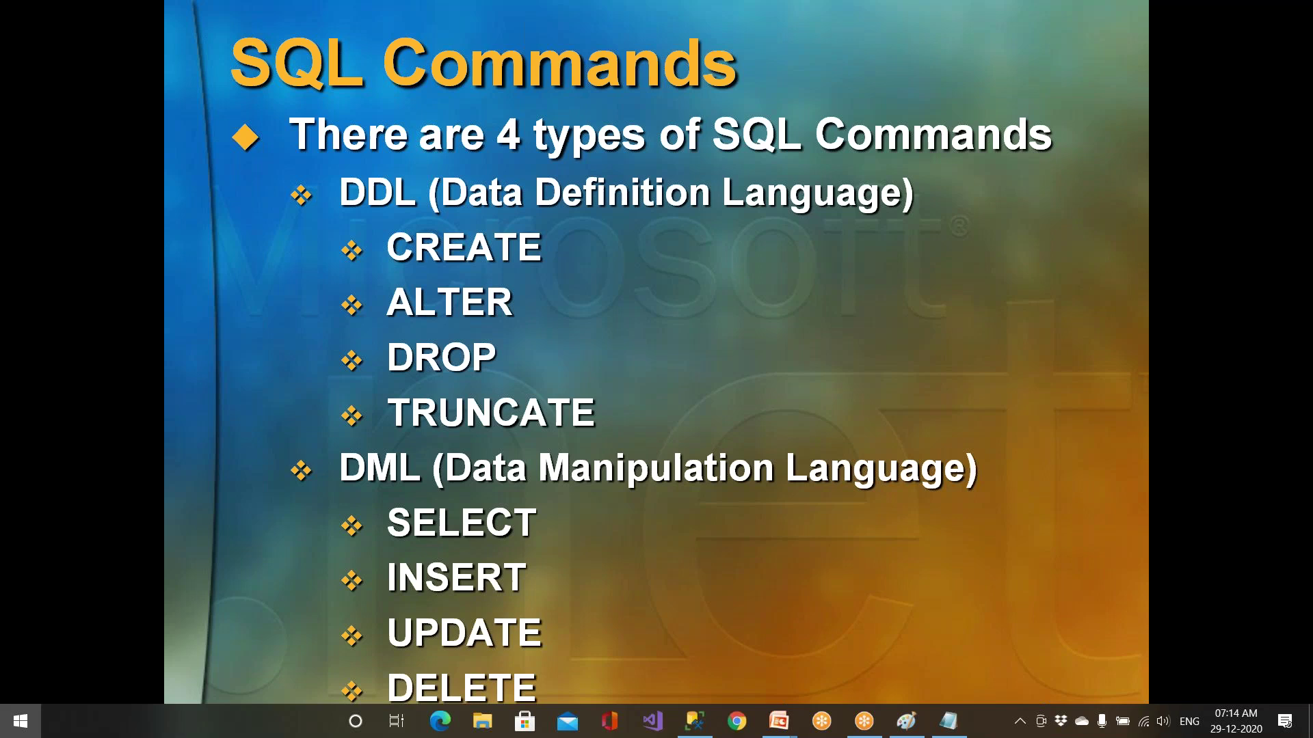
{"action": "key", "text": "super"}
{"action": "left_click", "coordinate": [695, 721]}
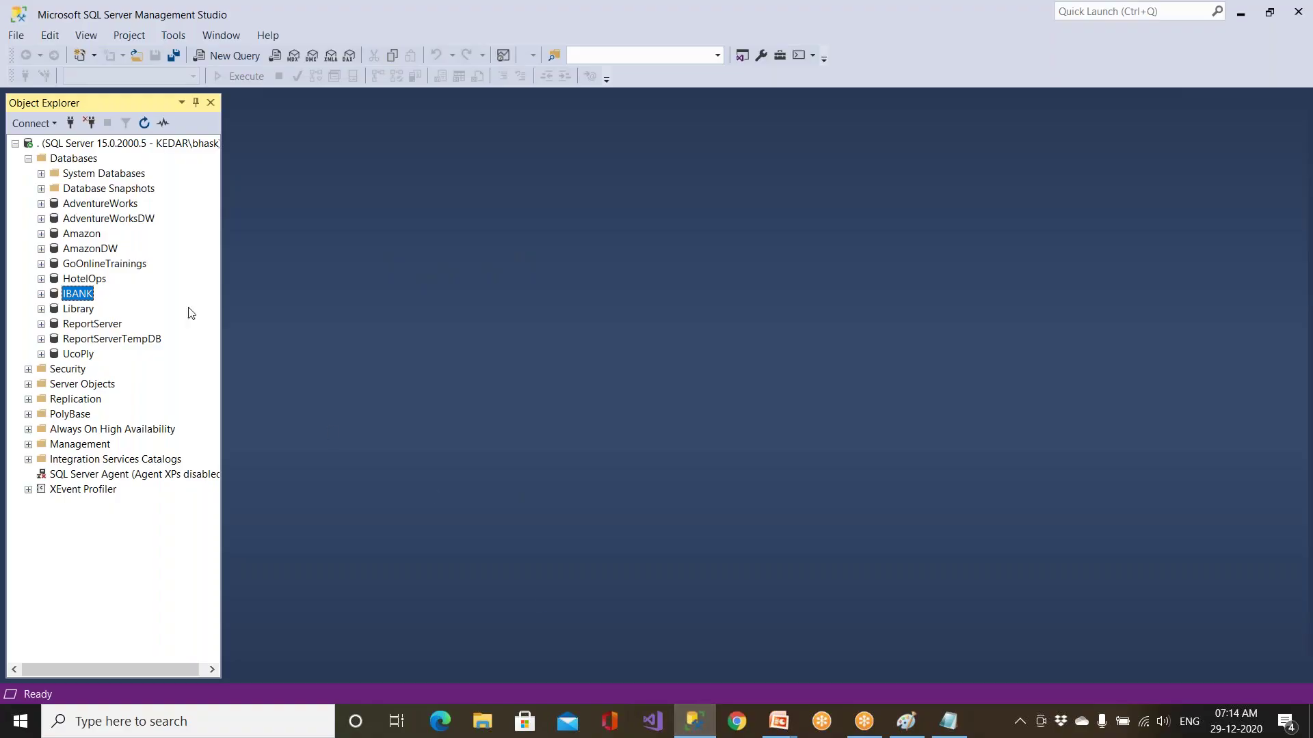
Step: Switch to the Notepad notes, highlight the .mdf and .ldf file lines, and clear the selection
{"action": "left_click", "coordinate": [948, 722]}
{"action": "left_click_drag", "start_coordinate": [287, 311], "coordinate": [6, 271]}
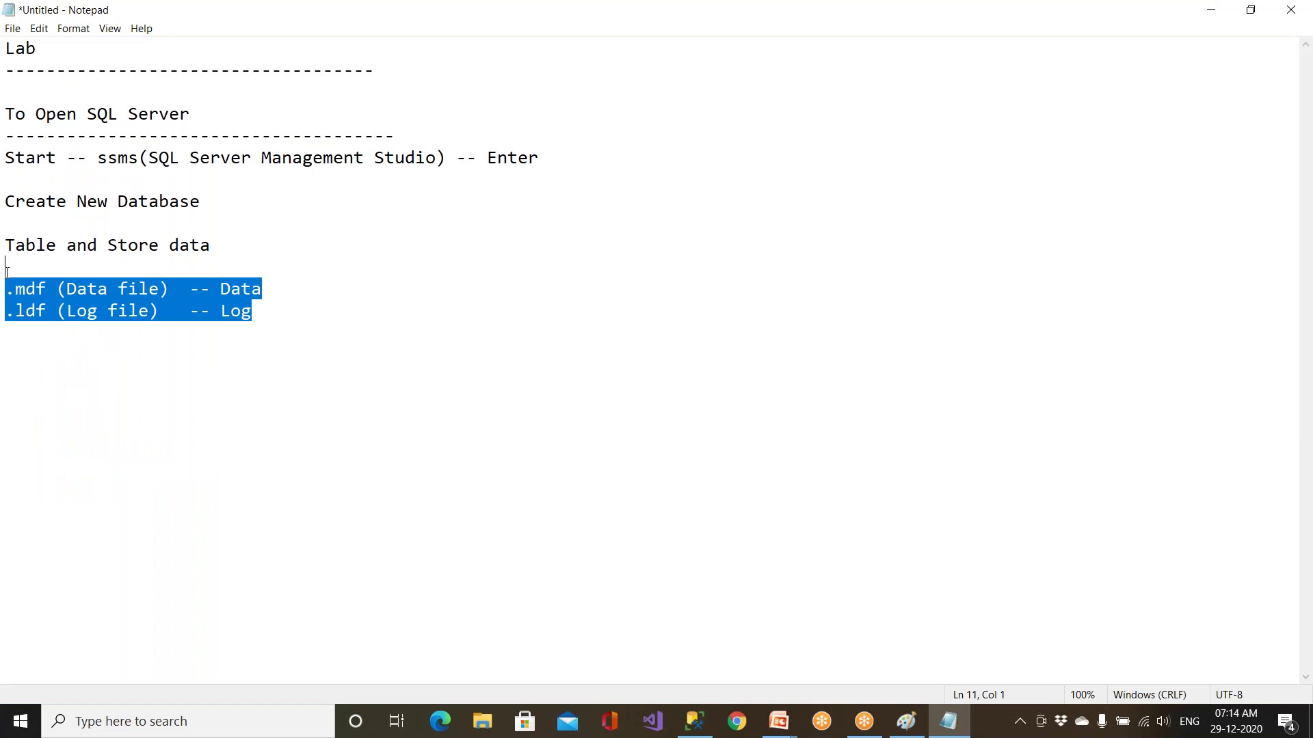
{"action": "left_click", "coordinate": [278, 322]}
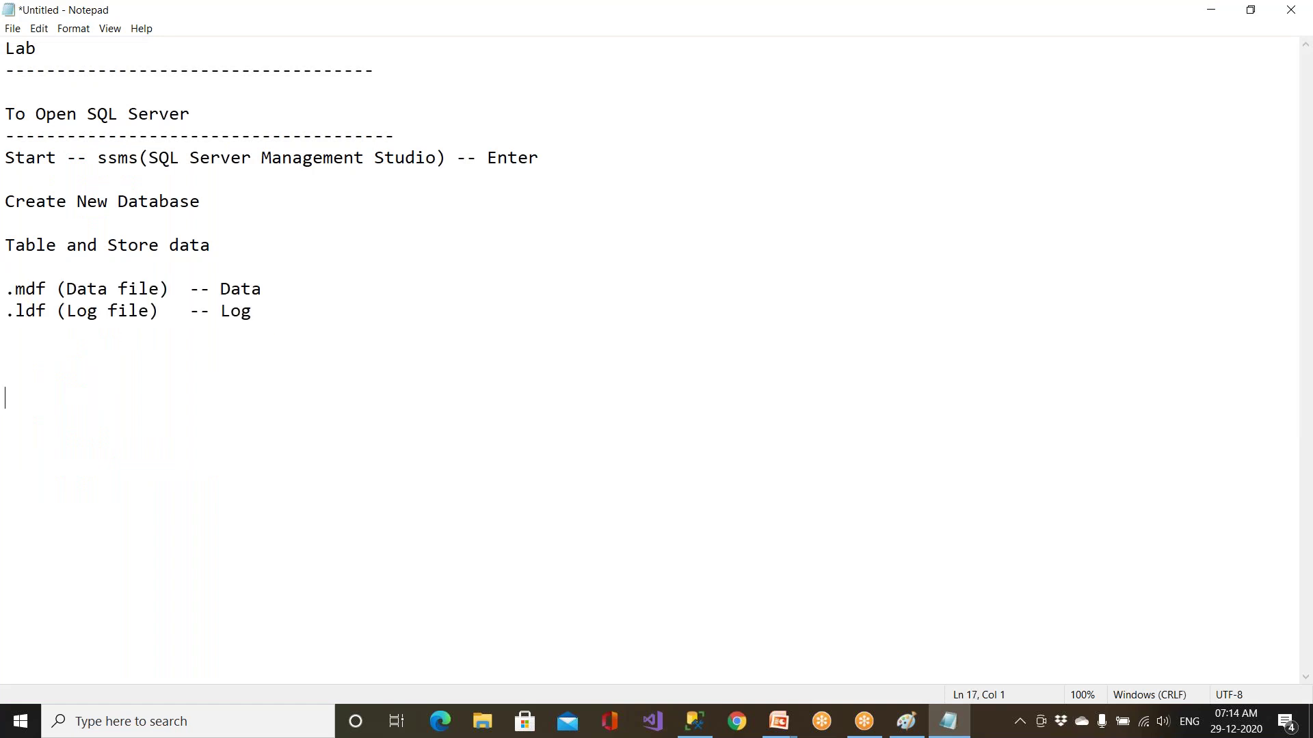
Step: Below the file notes, add the heading "Databases" with a dashed underline and the line "2 Types of dbs"
{"action": "type", "text": "Databases"}
{"action": "key", "text": "Return"}
{"action": "type", "text": "---------------------"}
{"action": "key", "text": "Return"}
{"action": "type", "text": "2 Types if"}
{"action": "key", "text": "BackSpace"}
{"action": "key", "text": "BackSpace"}
{"action": "key", "text": "BackSpace"}
{"action": "type", "text": "of dbs"}
{"action": "key", "text": "Return"}
{"action": "key", "text": "Return"}
Step: List "1. System DB" and "2. User Defined DB" under the types line and highlight each name in turn
{"action": "type", "text": "1. Syst"}
{"action": "key", "text": "BackSpace"}
{"action": "key", "text": "BackSpace"}
{"action": "key", "text": "BackSpace"}
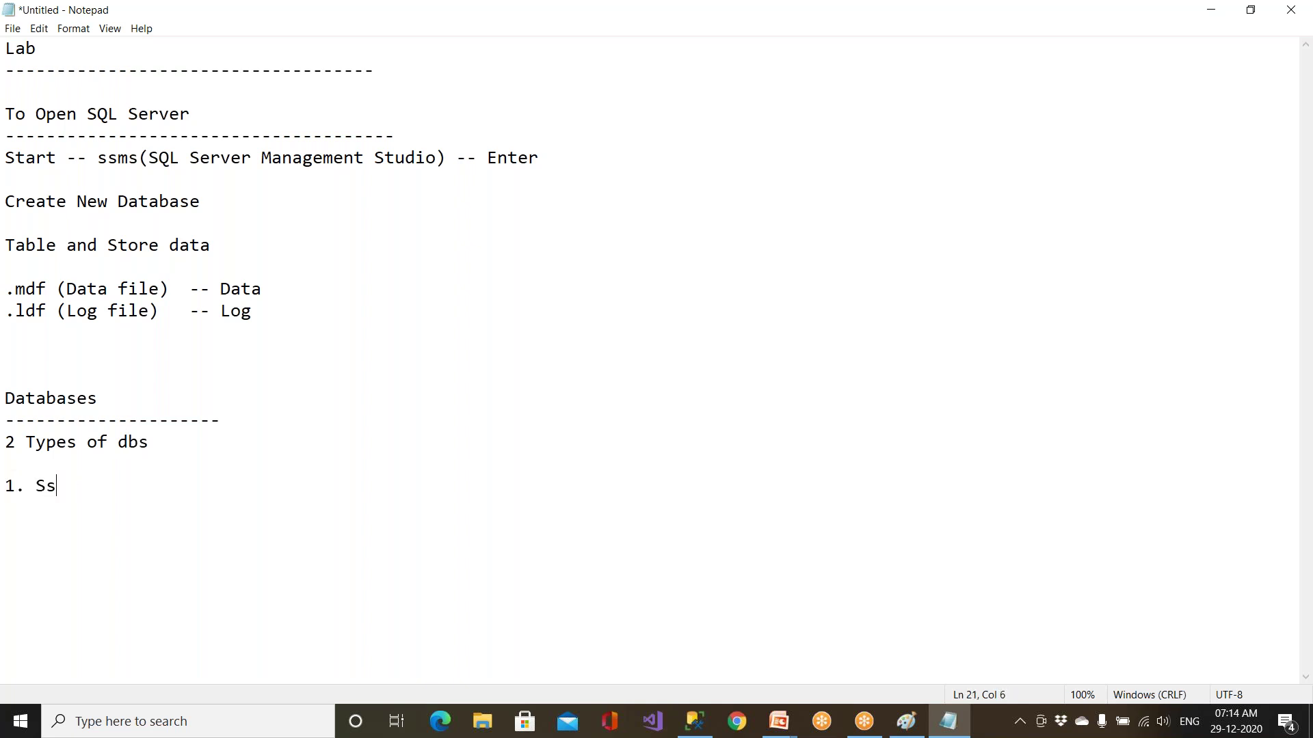
{"action": "type", "text": "ste"}
{"action": "key", "text": "BackSpace"}
{"action": "key", "text": "BackSpace"}
{"action": "key", "text": "BackSpace"}
{"action": "type", "text": "ystem DB"}
{"action": "key", "text": "Return"}
{"action": "type", "text": "2. User"}
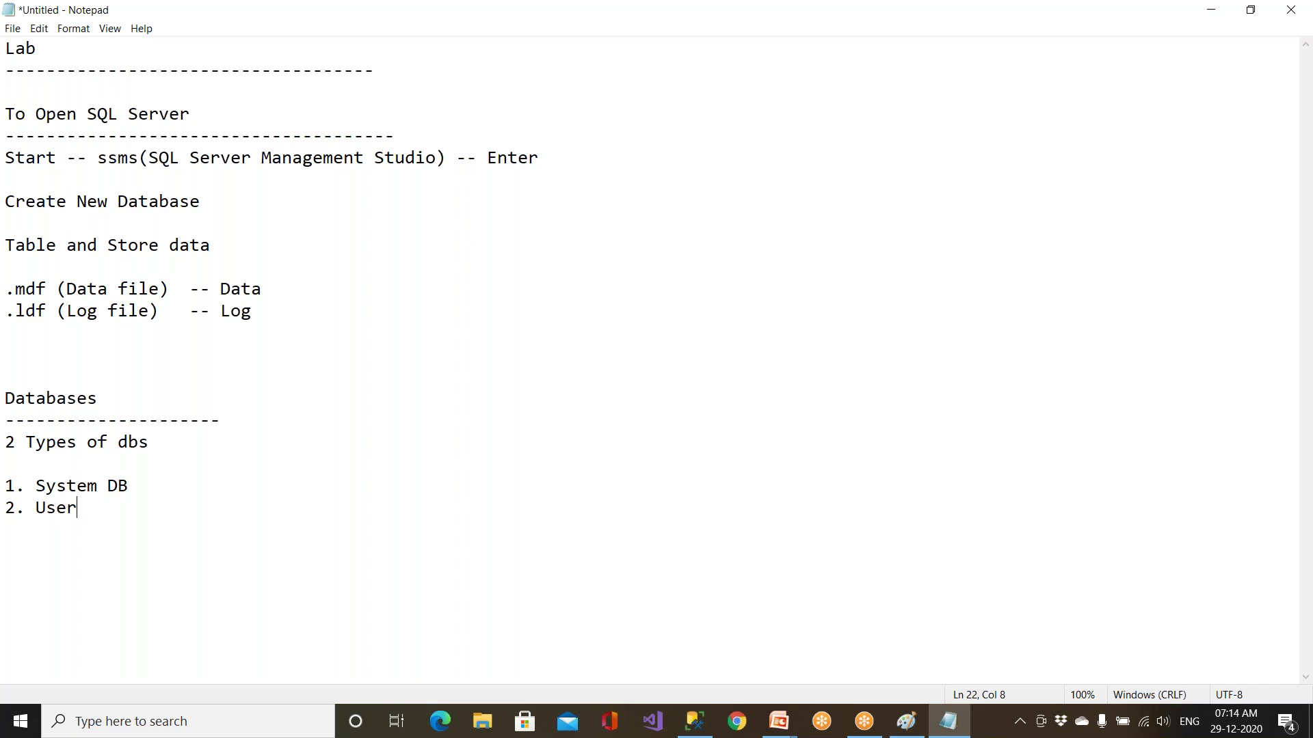
{"action": "type", "text": " Defined DB"}
{"action": "left_click_drag", "start_coordinate": [35, 485], "coordinate": [151, 486]}
{"action": "left_click_drag", "start_coordinate": [35, 507], "coordinate": [198, 507]}
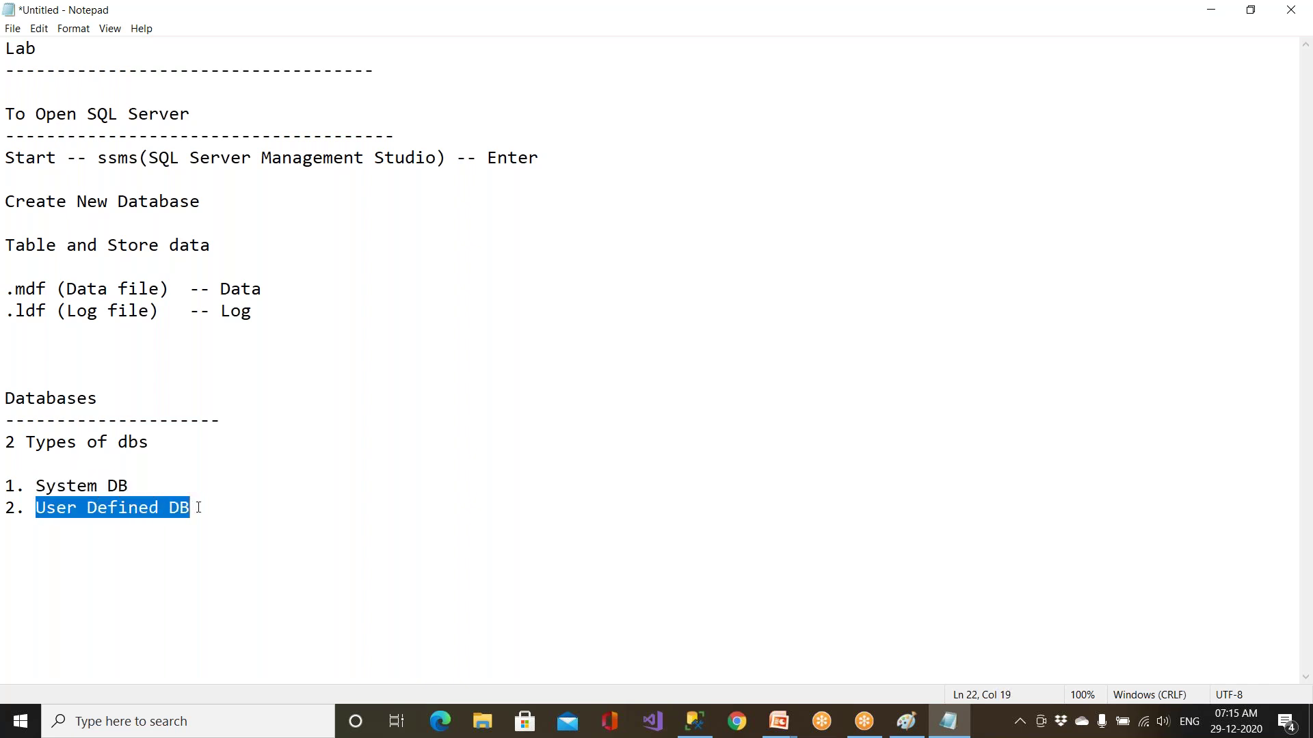